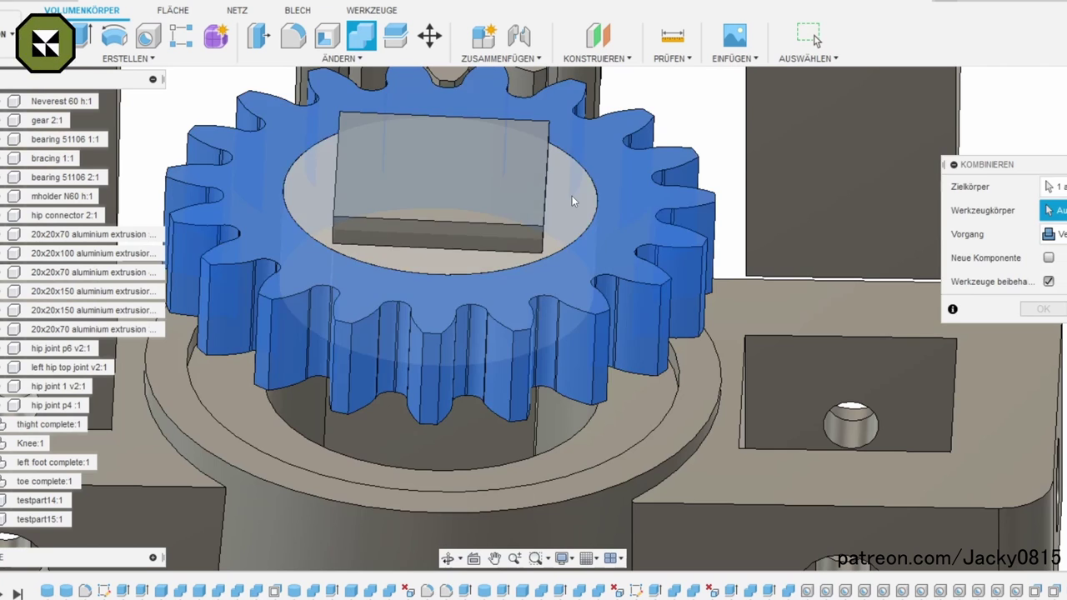
Step: Cut the square block's shape out of the gear, keeping the block as a tool
left_click(572, 196)
key("Escape")
mouse_move(465, 252)
middle_mouse_down("shift")
mouse_move(535, 328)
mouse_move(350, 248)
middle_mouse_up("shift")
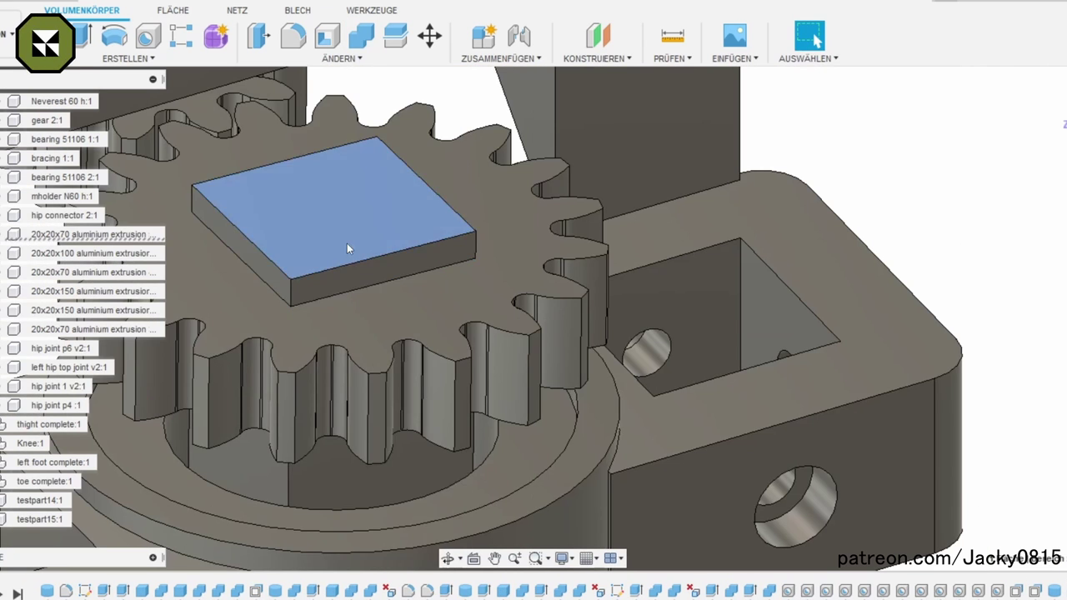
Step: Measure the block's top plate and extrude its top face up 10 mm
left_click(359, 267)
left_click(425, 255)
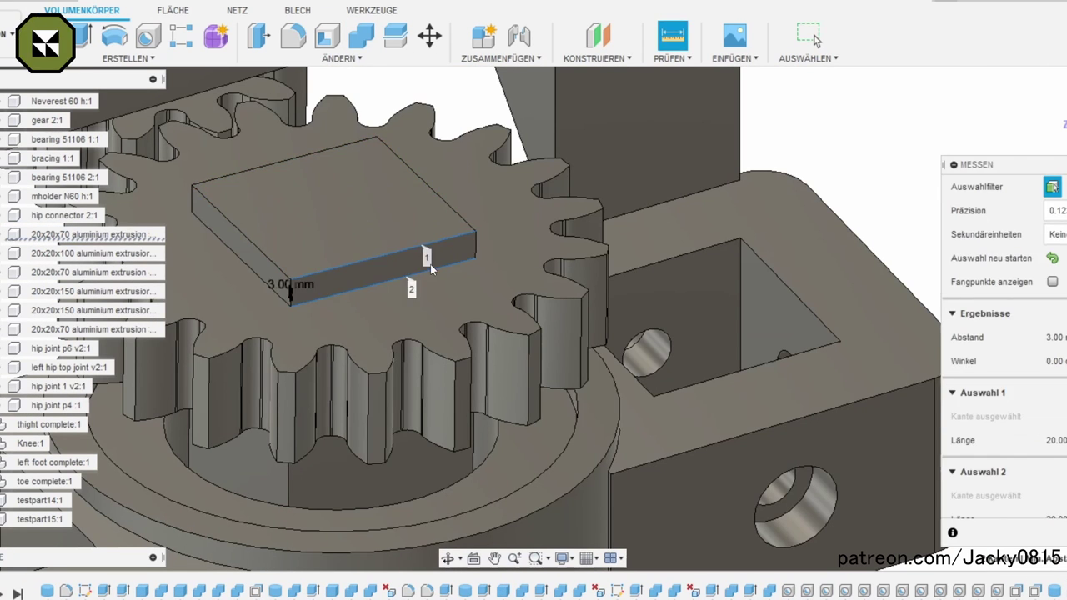
type("e10")
key("Return")
left_click(448, 559)
left_click_drag(534, 334, 581, 263)
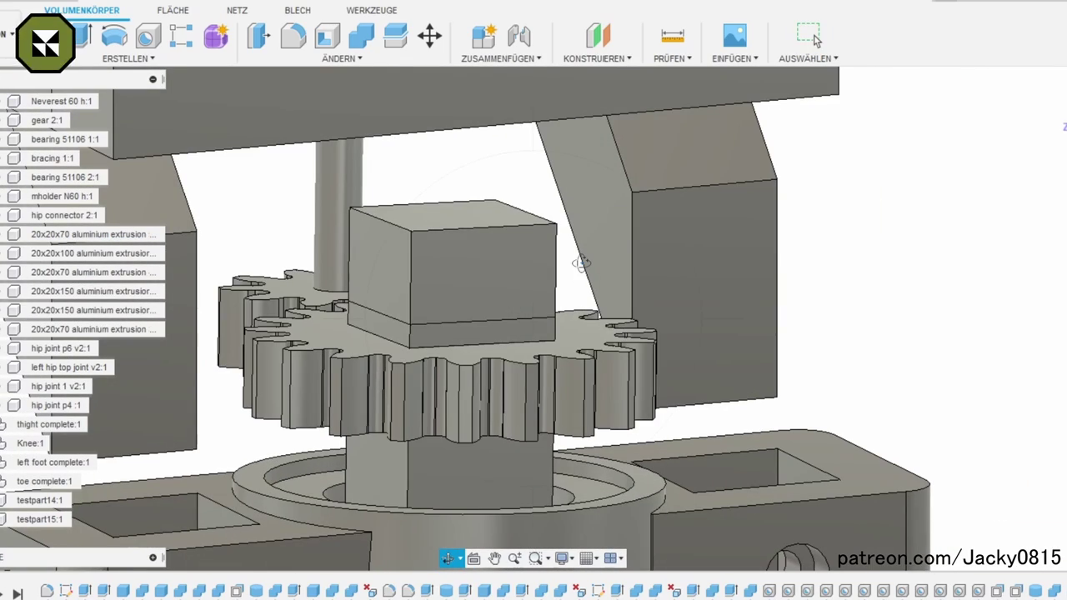
Step: Orbit around the gear, bearing and hip joint to inspect the result
key("e")
key("Escape")
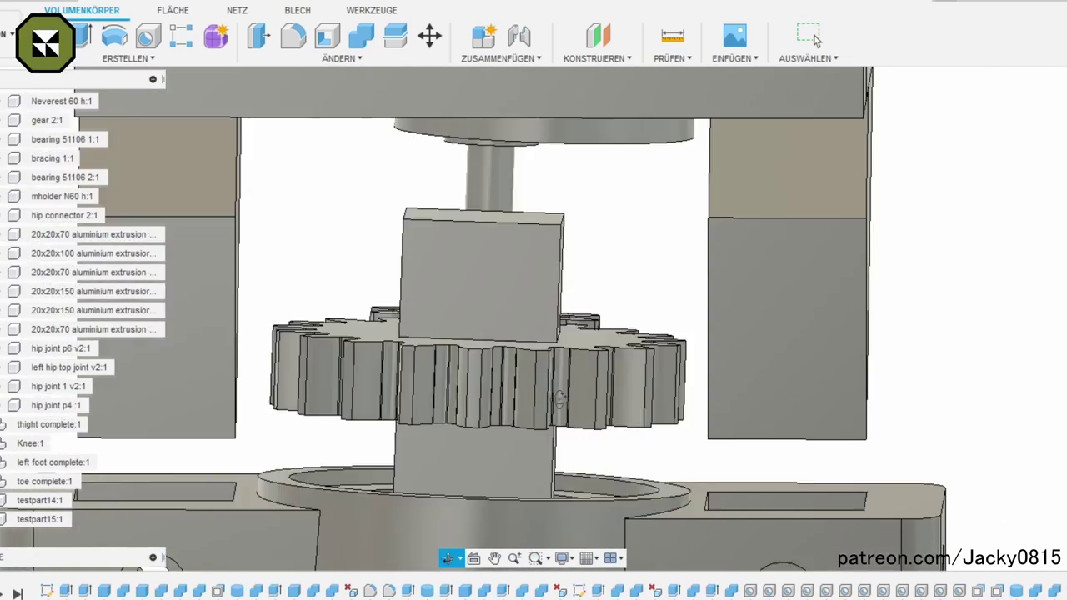
mouse_move(477, 275)
left_mouse_down()
mouse_move(572, 427)
mouse_move(507, 371)
left_mouse_up()
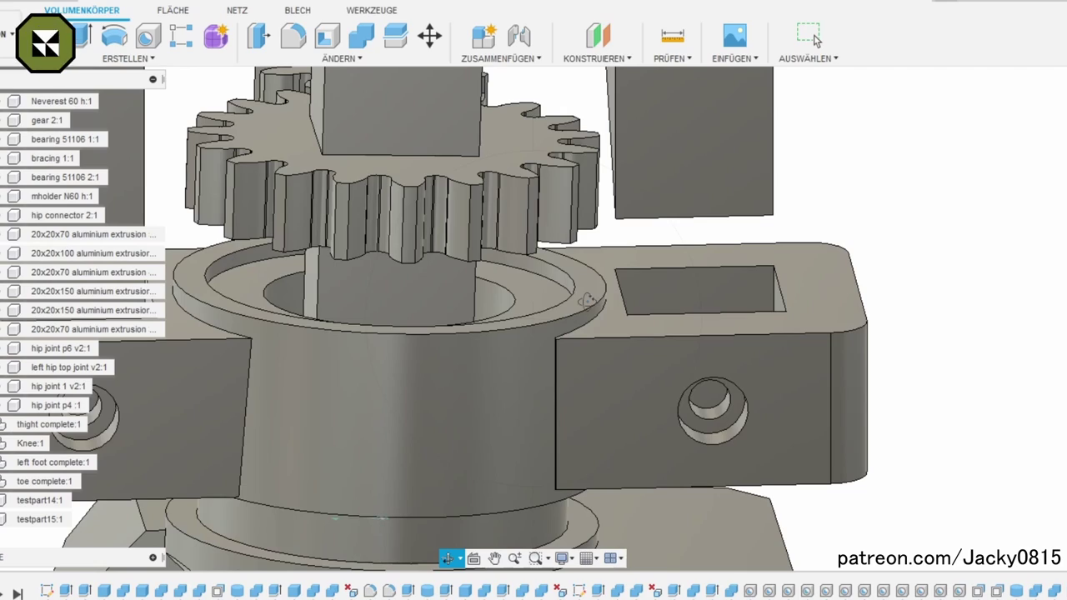
key("Escape")
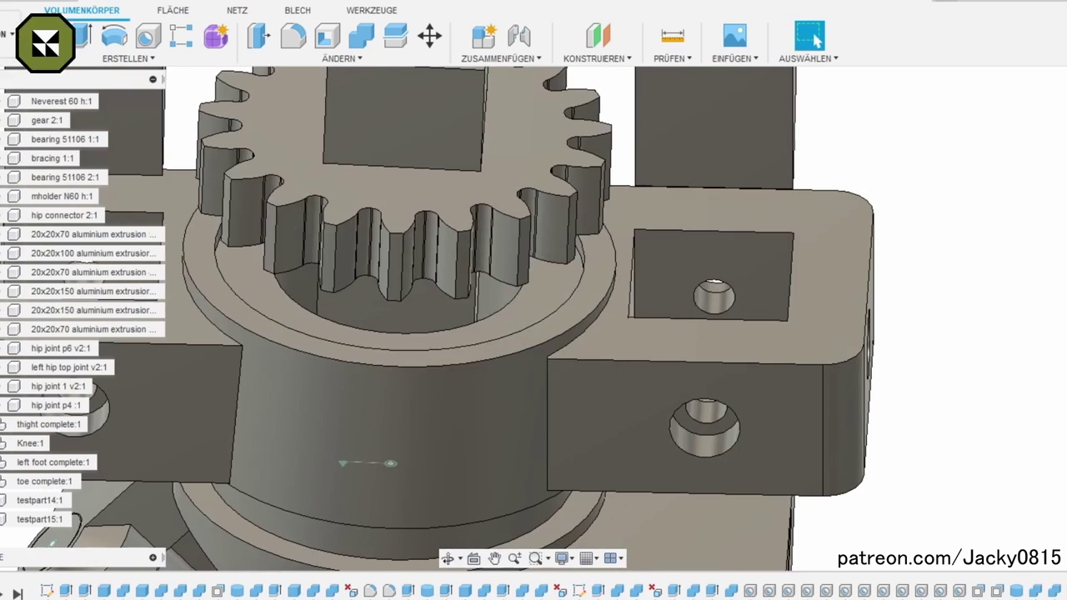
middle_click_drag(634, 338, 582, 339, "shift")
left_click(448, 557)
mouse_move(572, 364)
left_mouse_down()
mouse_move(724, 308)
mouse_move(518, 271)
left_mouse_up()
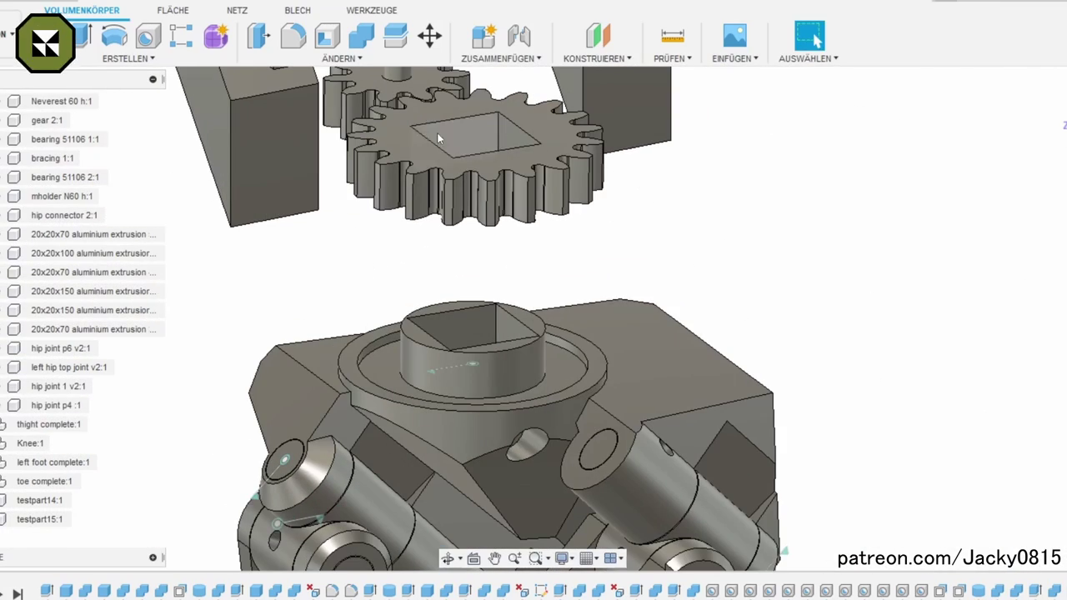
Step: Select the gear's square hole faces and orbit to a front view of the gear
scroll(489, 159, "up", 3)
left_click(529, 278)
key("q")
middle_click_drag(528, 279, 554, 326, "shift")
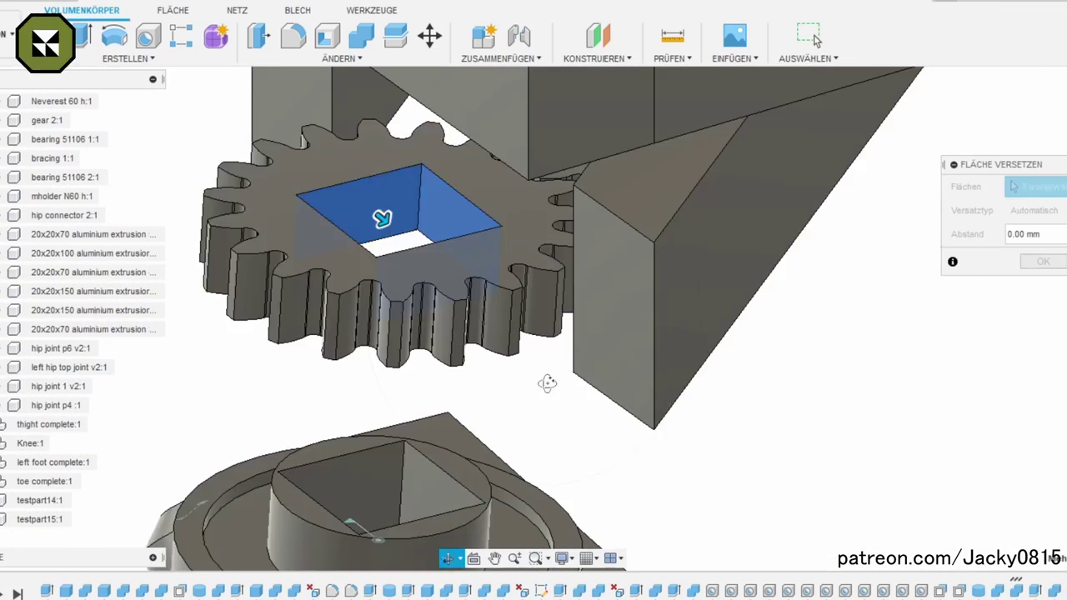
middle_click_drag(612, 309, 442, 311, "shift")
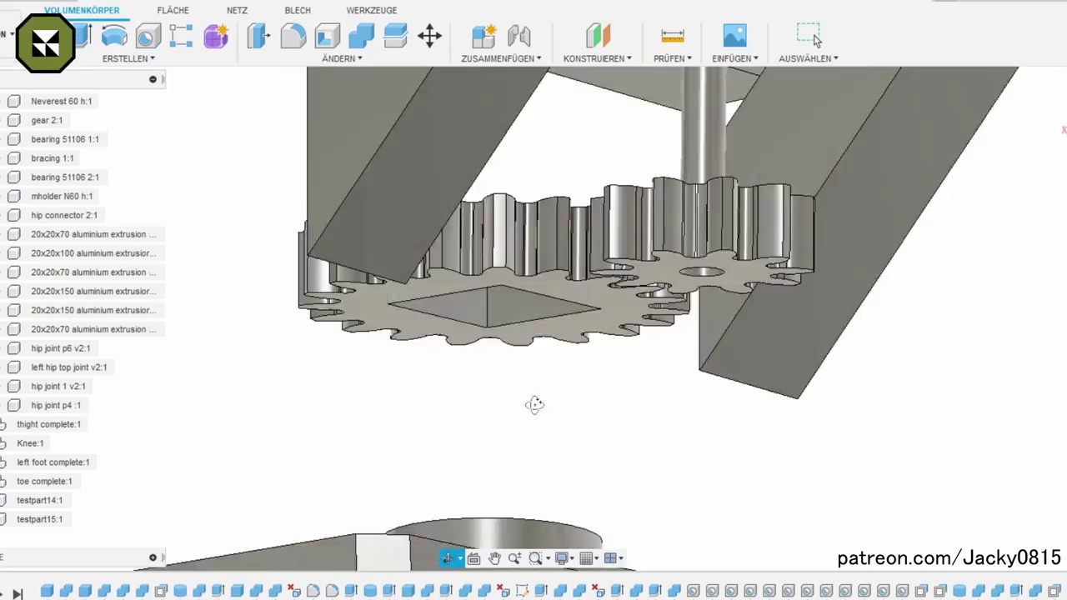
left_click(448, 559)
left_click_drag(350, 467, 15, 235)
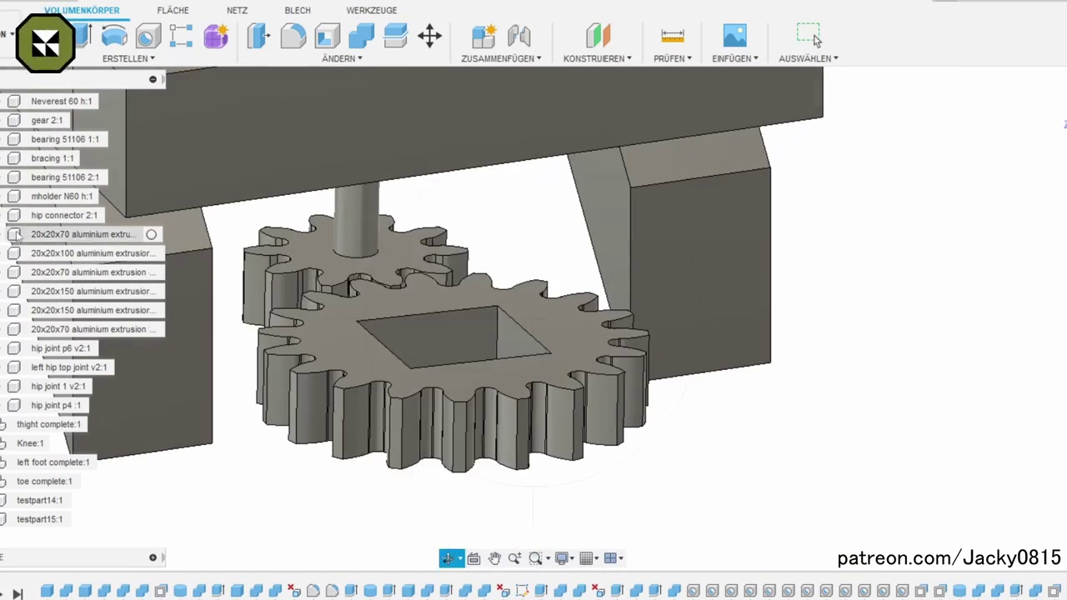
mouse_move(462, 437)
left_mouse_down()
mouse_move(440, 236)
mouse_move(450, 284)
left_mouse_up()
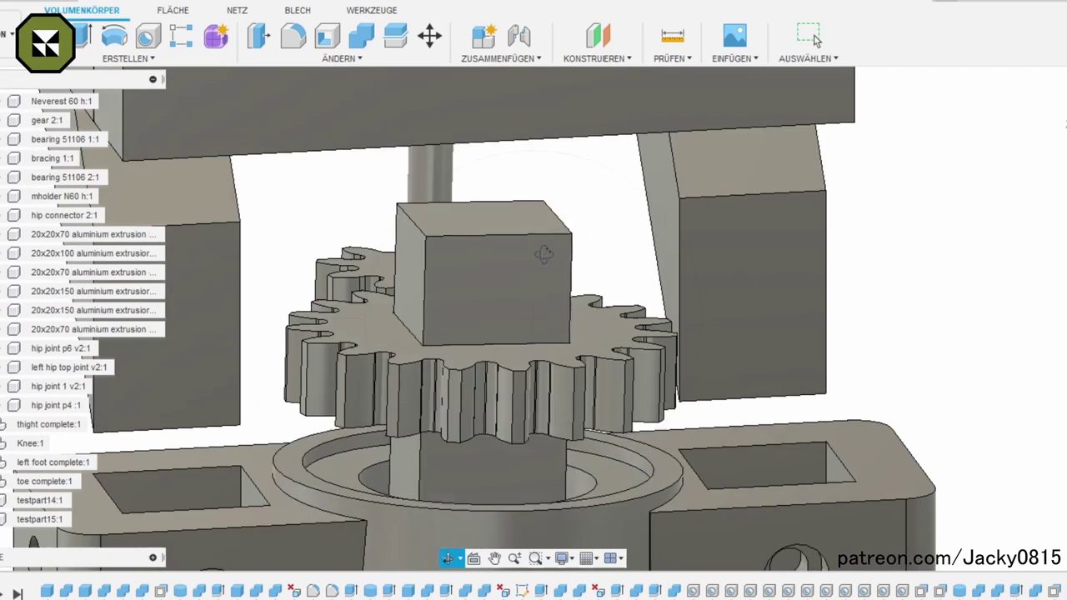
Step: Create a 53 mm diameter, 15 mm tall cylinder on the gear face
left_click(131, 58)
left_click(75, 94)
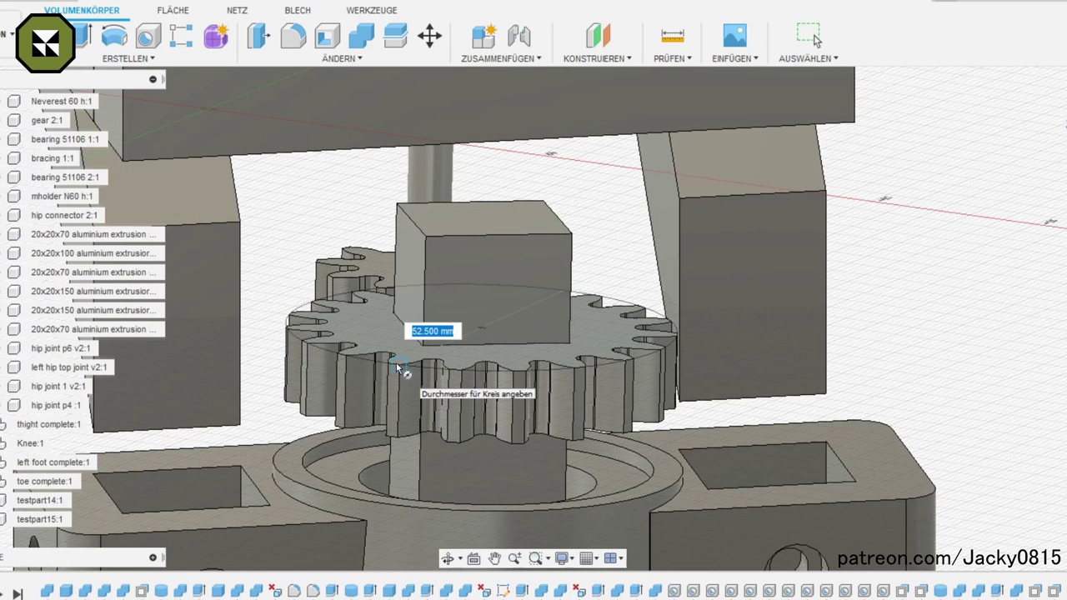
type("53")
key("Return")
type("15")
key("Return")
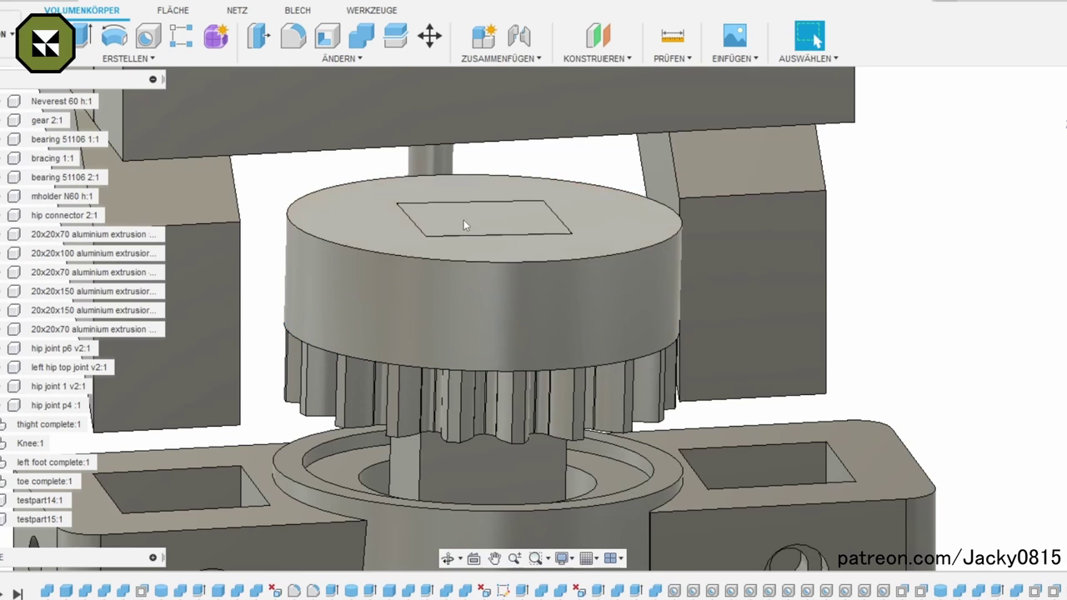
Step: Combine the new cylinder with the gear
middle_click_drag(443, 530, 474, 315, "shift")
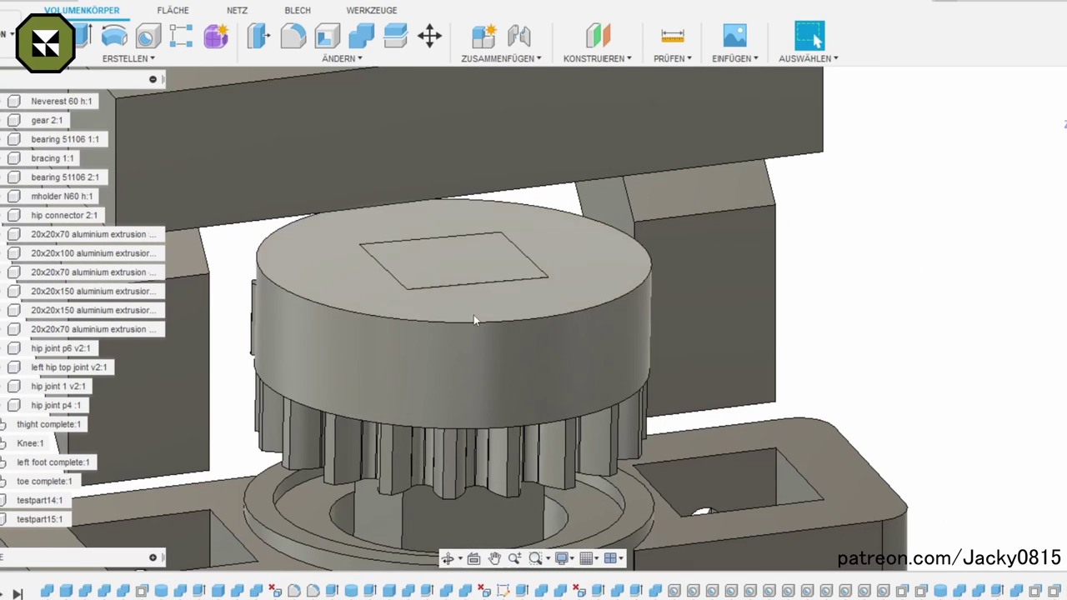
left_click(448, 500)
key("Return")
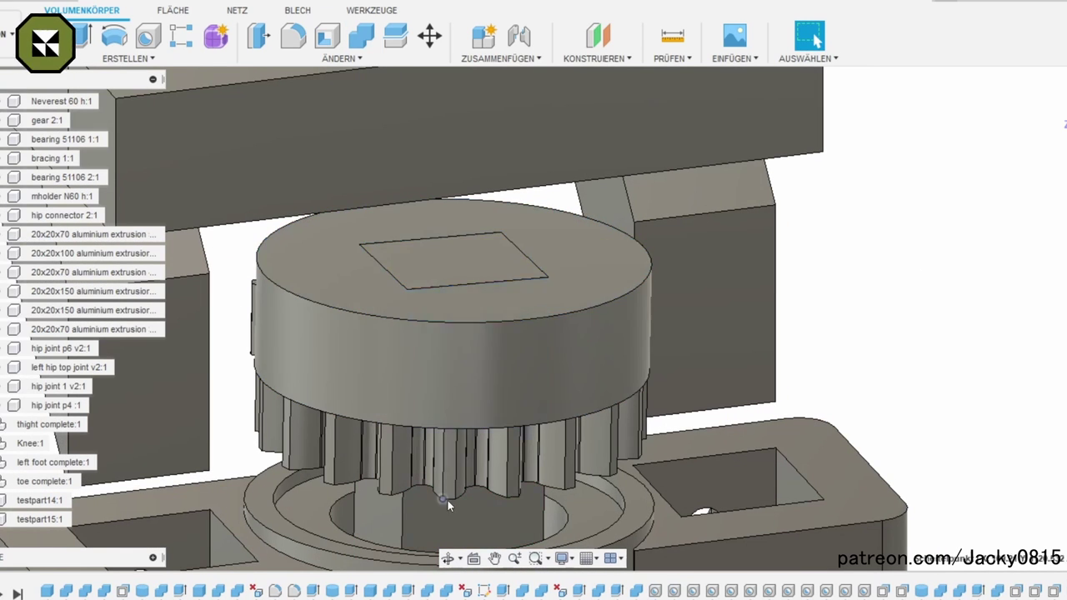
Step: Drill a 5.3 mm cross hole through one side of the hub into the pocket
right_click(437, 255)
left_click(492, 288)
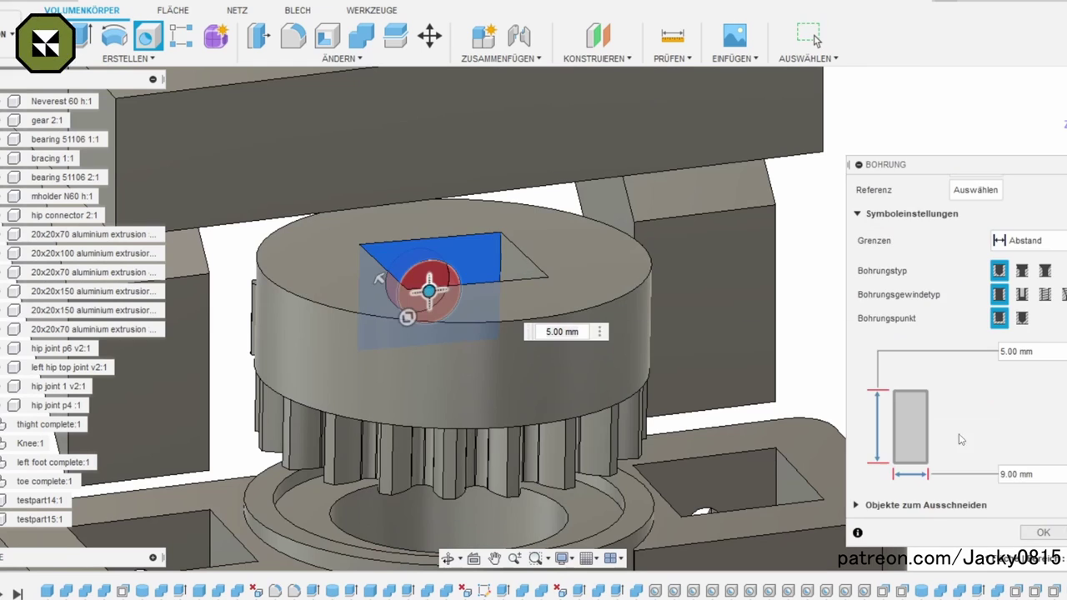
type("20")
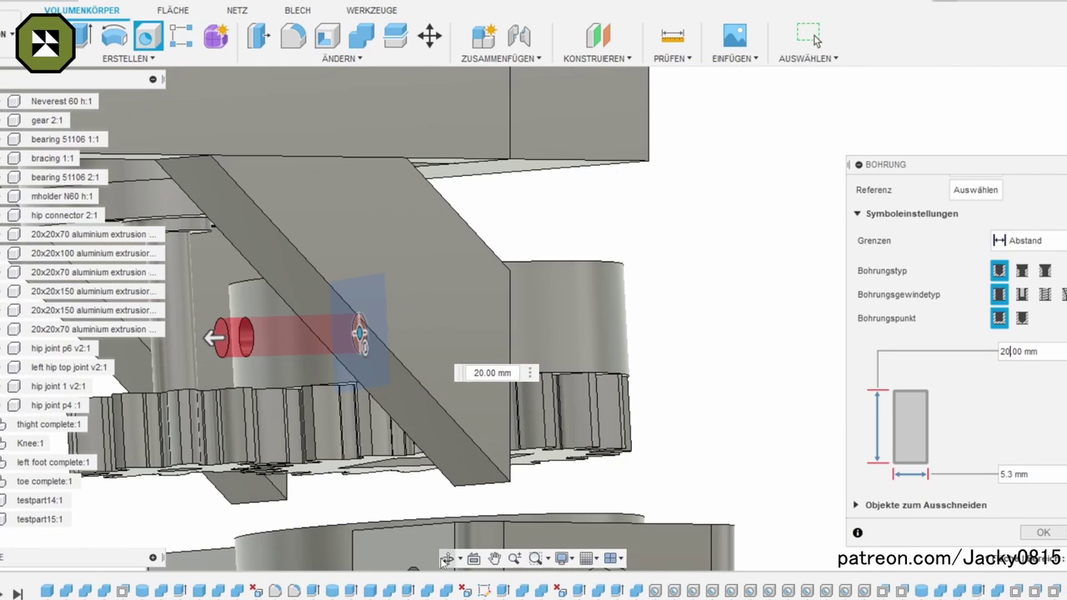
middle_click_drag(448, 559, 594, 342, "shift")
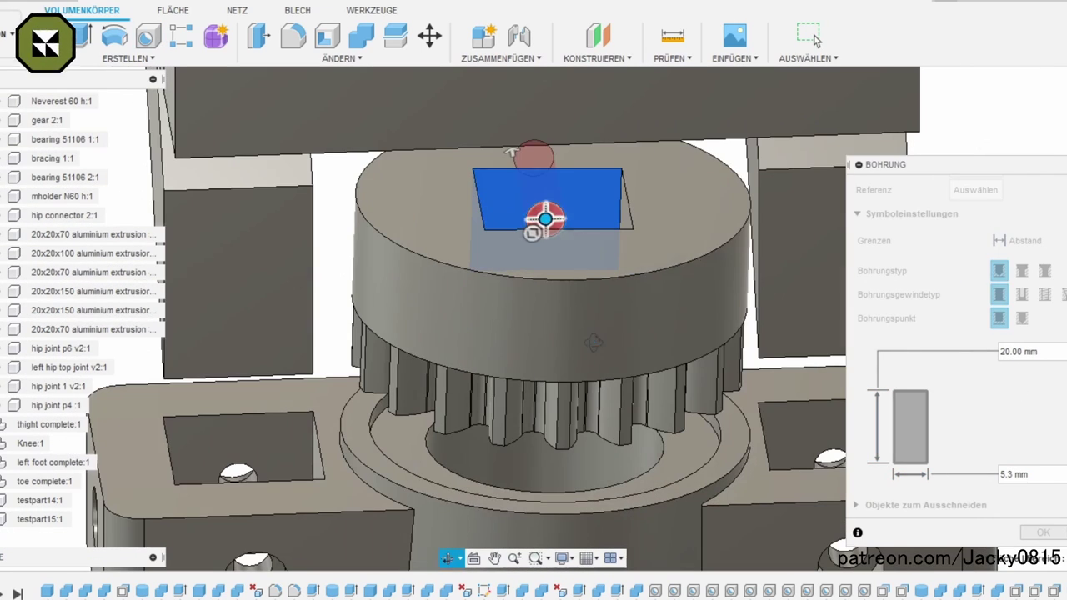
key("Return")
Step: Add another 5.3 mm cross hole on the hub's other side and inspect it
middle_click_drag(544, 220, 689, 263, "shift")
right_click(689, 263)
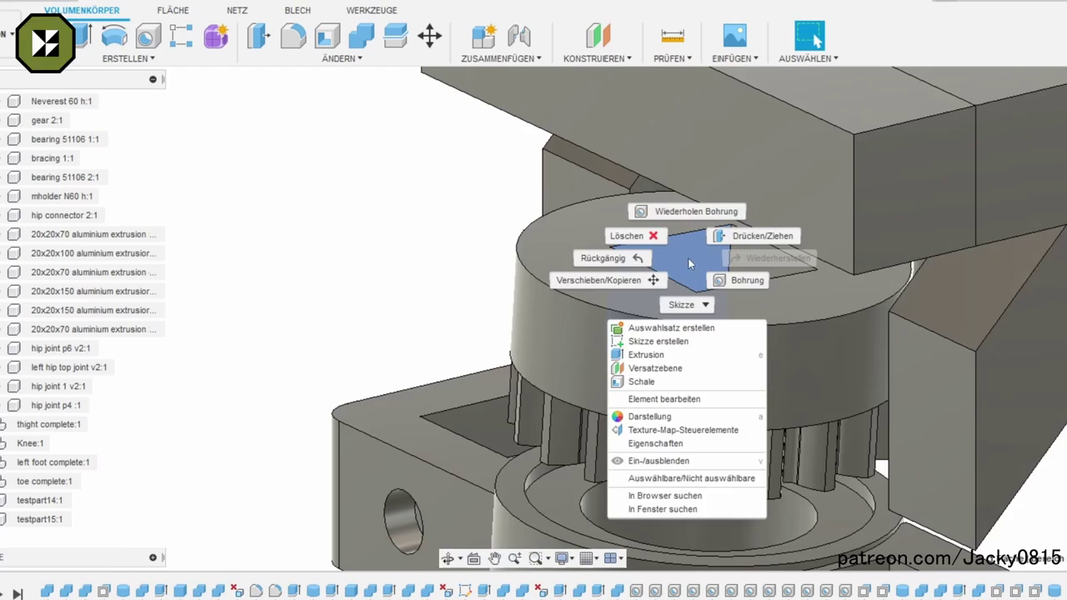
left_click(741, 280)
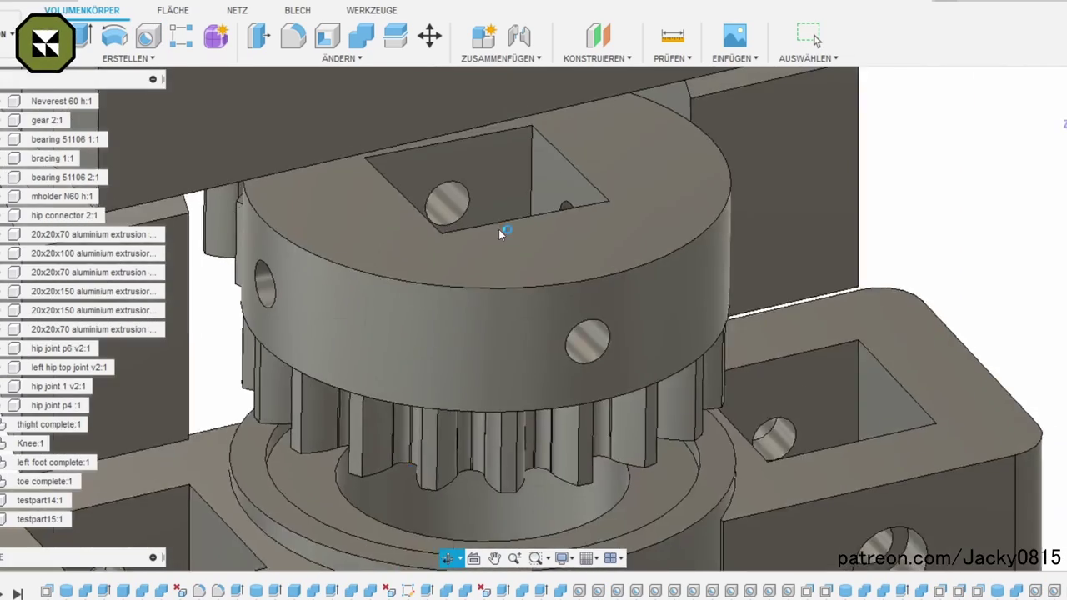
middle_click_drag(498, 229, 451, 318, "shift")
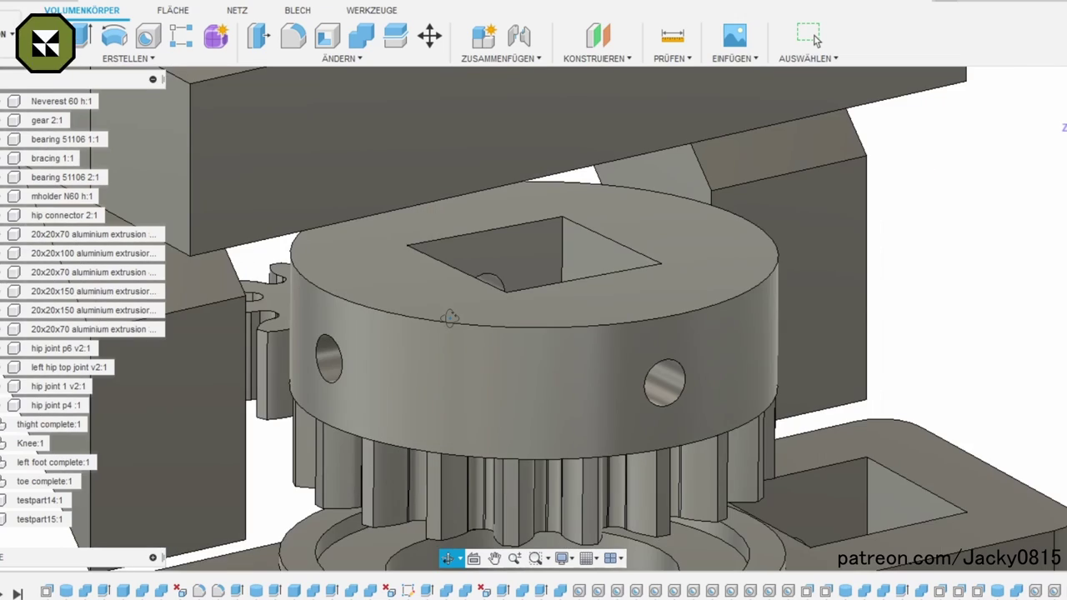
mouse_move(450, 318)
middle_mouse_down("shift")
mouse_move(497, 320)
mouse_move(553, 200)
middle_mouse_up("shift")
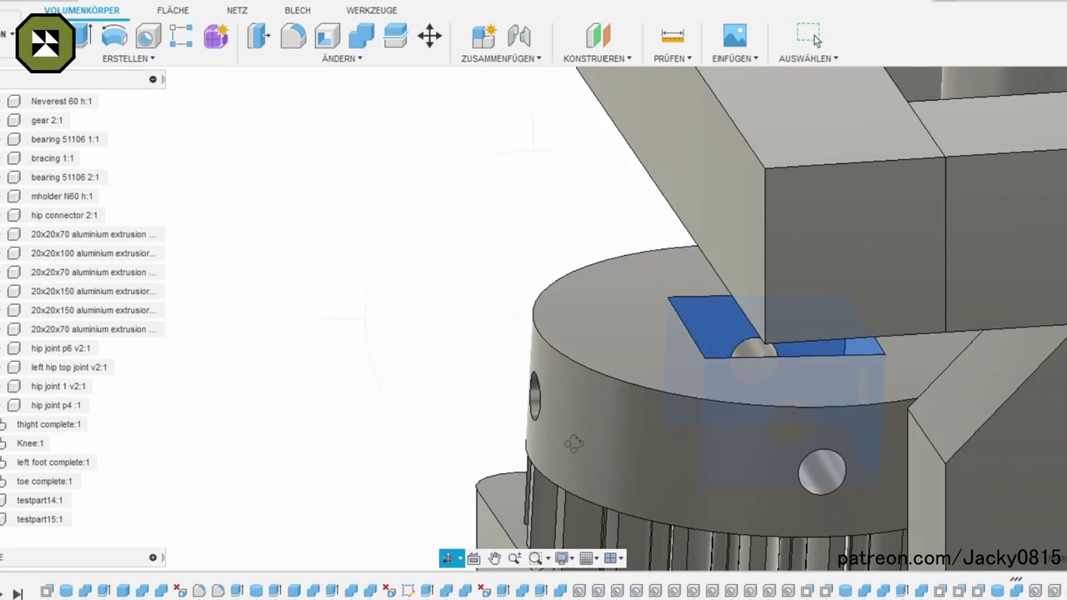
Step: Create a 9 mm cylinder on the pocket faces and move it 3 mm down
right_click(702, 354)
left_click(775, 329)
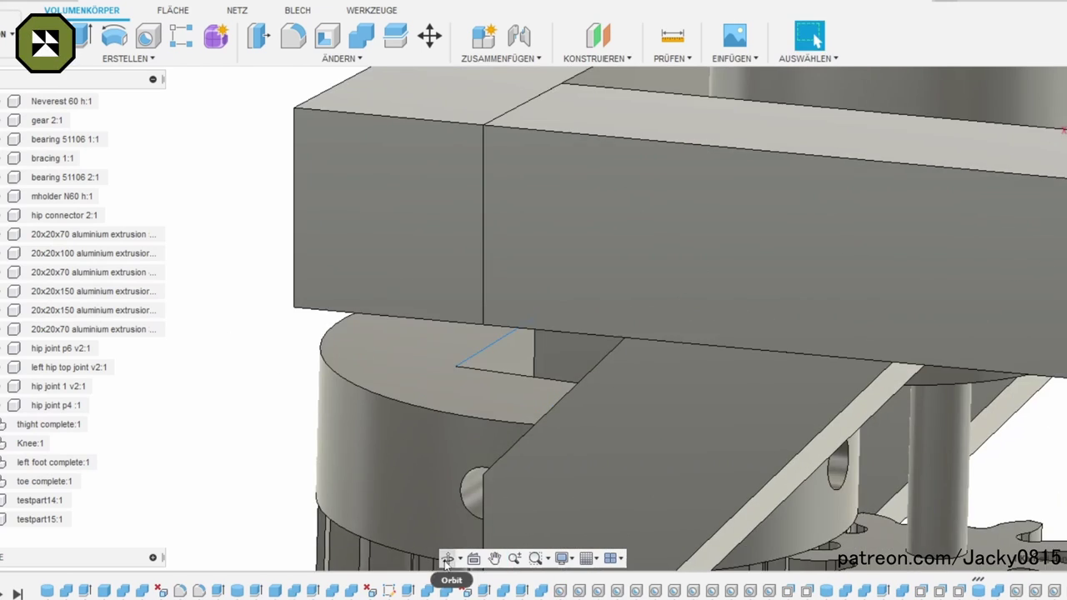
middle_click_drag(606, 504, 956, 282, "shift")
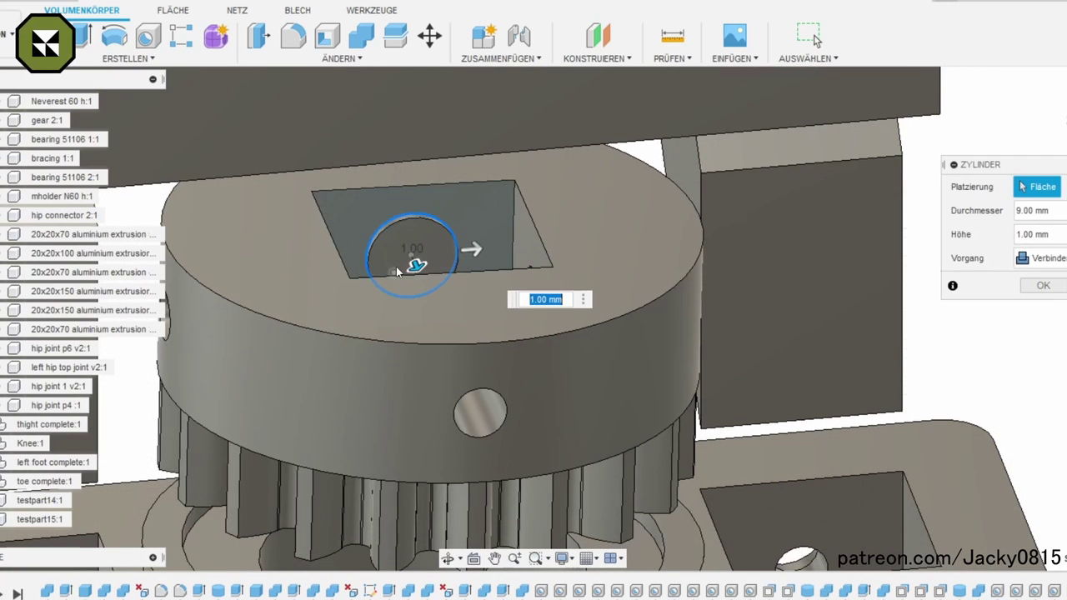
type("10")
key("Return")
key("m")
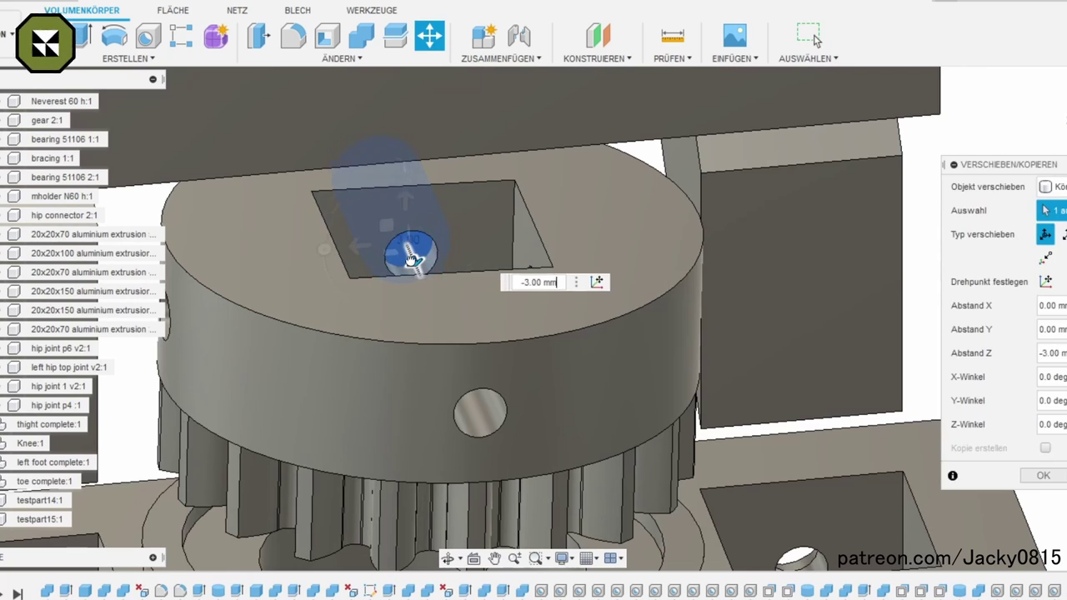
key("Escape")
Step: Commit the 9 mm cylinder as a cut and orbit to inspect the assembly
middle_click_drag(444, 565, 431, 358, "shift")
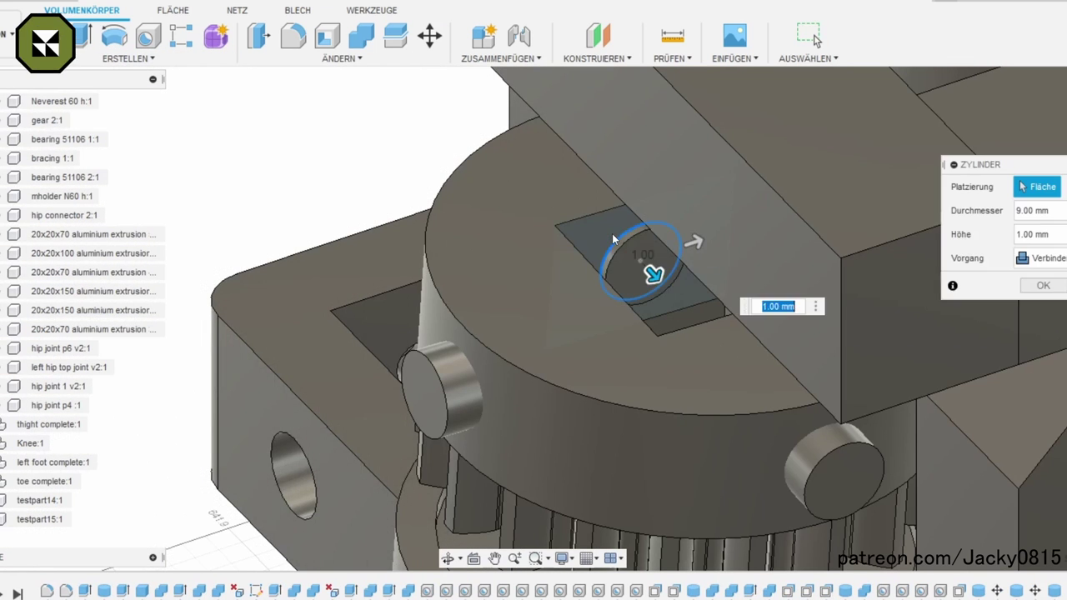
left_click(430, 37)
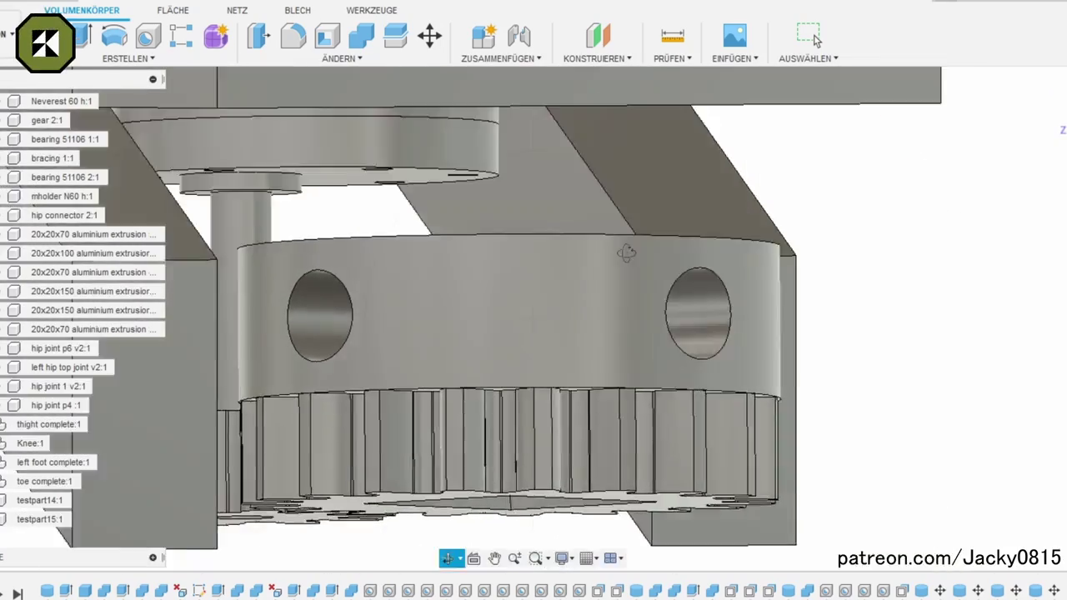
middle_click_drag(627, 358, 565, 420, "shift")
middle_click_drag(517, 444, 522, 349, "shift")
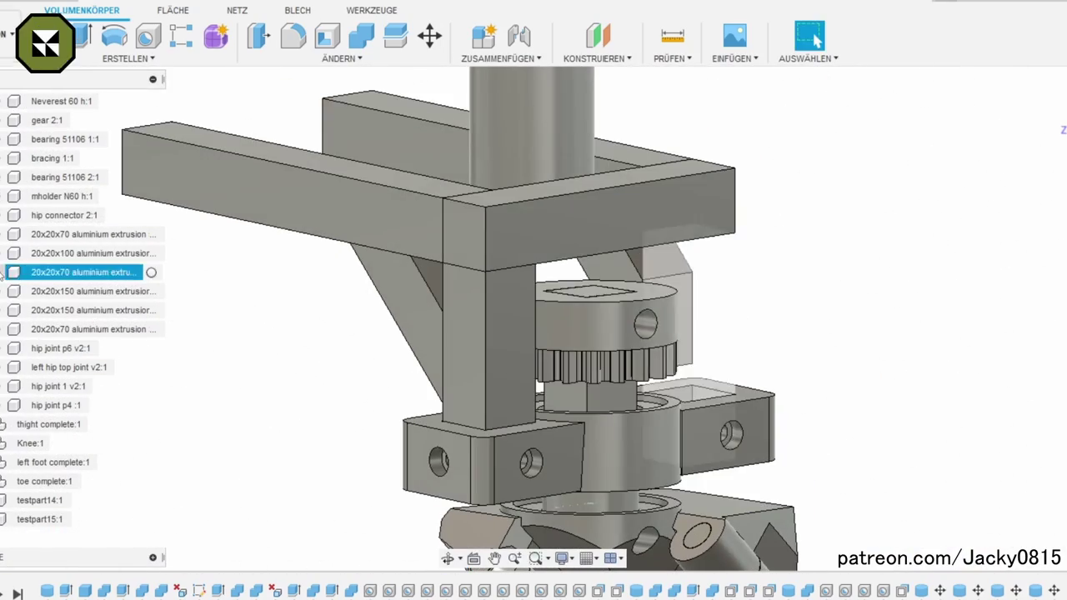
middle_click_drag(260, 389, 69, 210, "shift")
mouse_move(547, 265)
middle_mouse_down("shift")
mouse_move(511, 241)
mouse_move(500, 329)
middle_mouse_up("shift")
Step: Create an 18 mm diameter cylinder hub at the small gear's centre
scroll(494, 336, "up", 3)
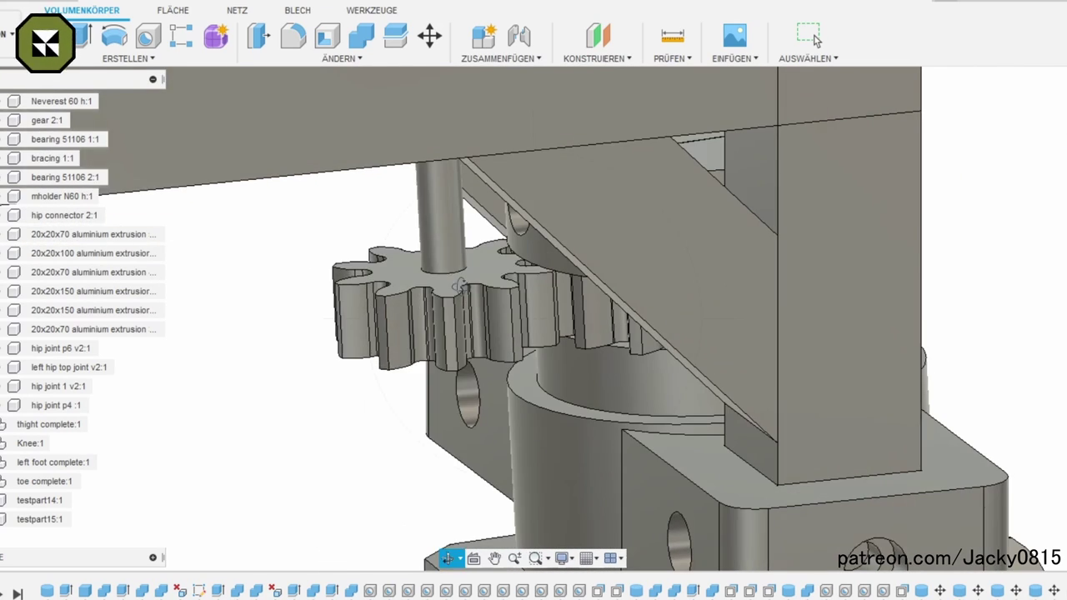
left_click(128, 59)
middle_click_drag(333, 275, 434, 283, "shift")
type("1")
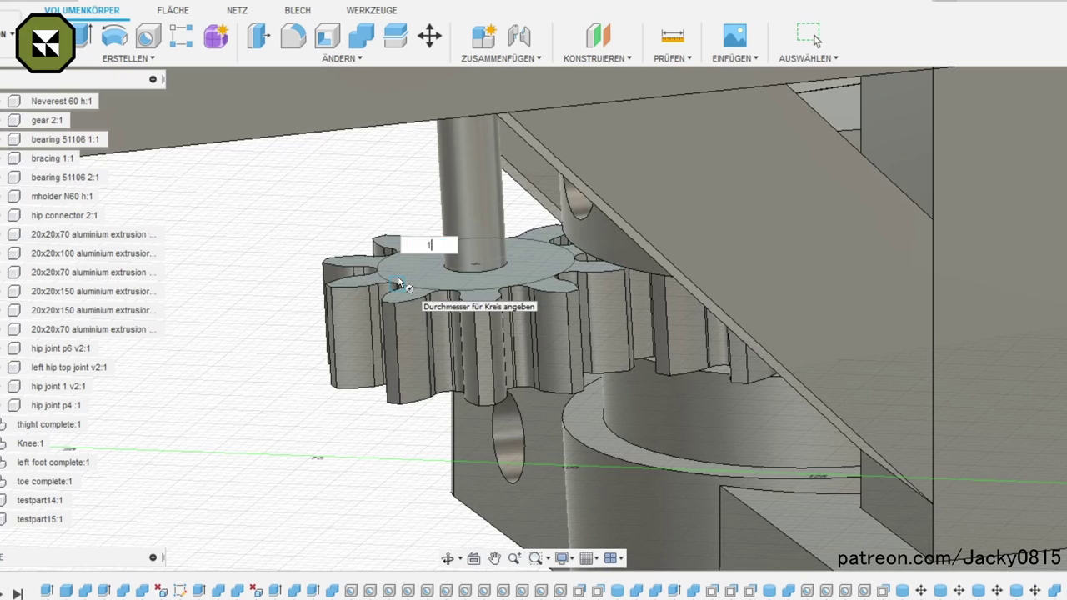
type("8")
key("Return")
scroll(467, 209, "up", 3)
middle_click_drag(466, 208, 452, 253, "shift")
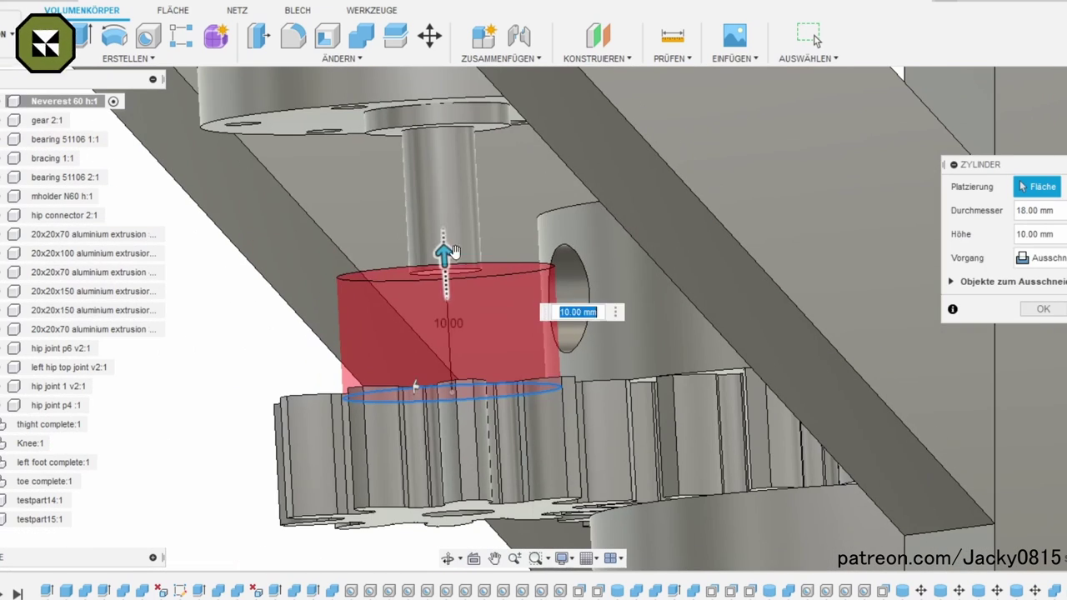
key("Return")
Step: Combine the 18 mm cylinder into the gear
left_click(361, 41)
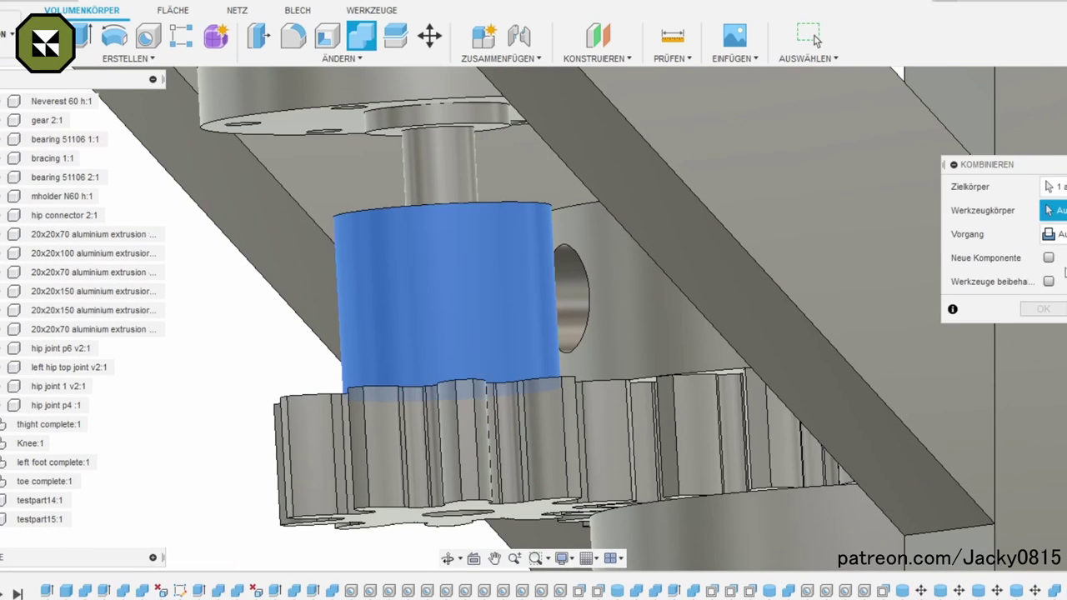
left_click(1044, 310)
middle_click_drag(534, 250, 534, 301, "shift")
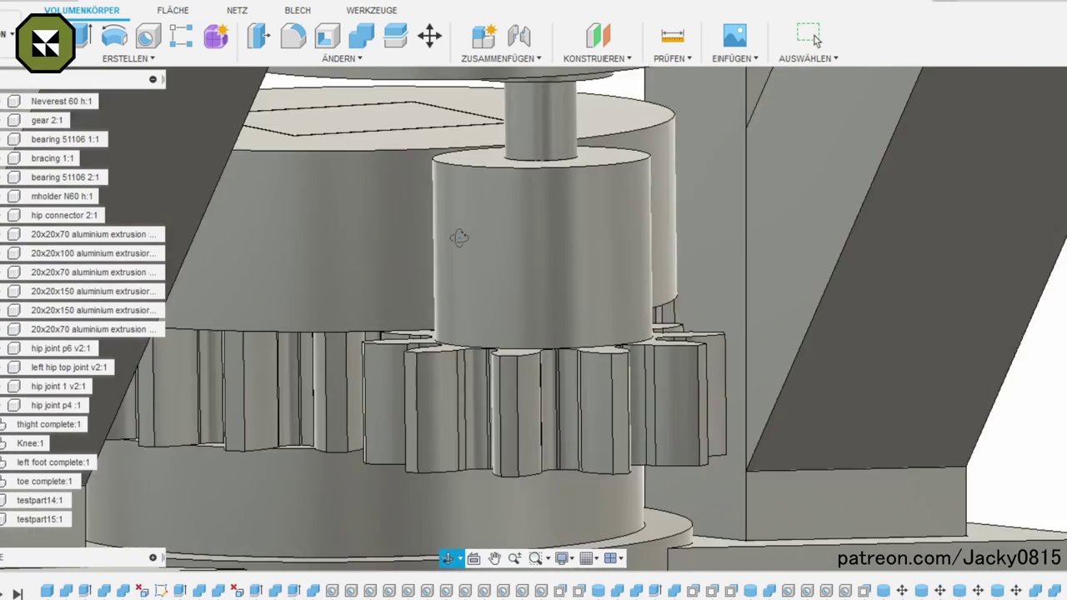
scroll(467, 209, "up", 3)
Step: Cut a 4.234 mm pin hole, rotated 90°, through the gear hub
left_click(501, 161)
key("Return")
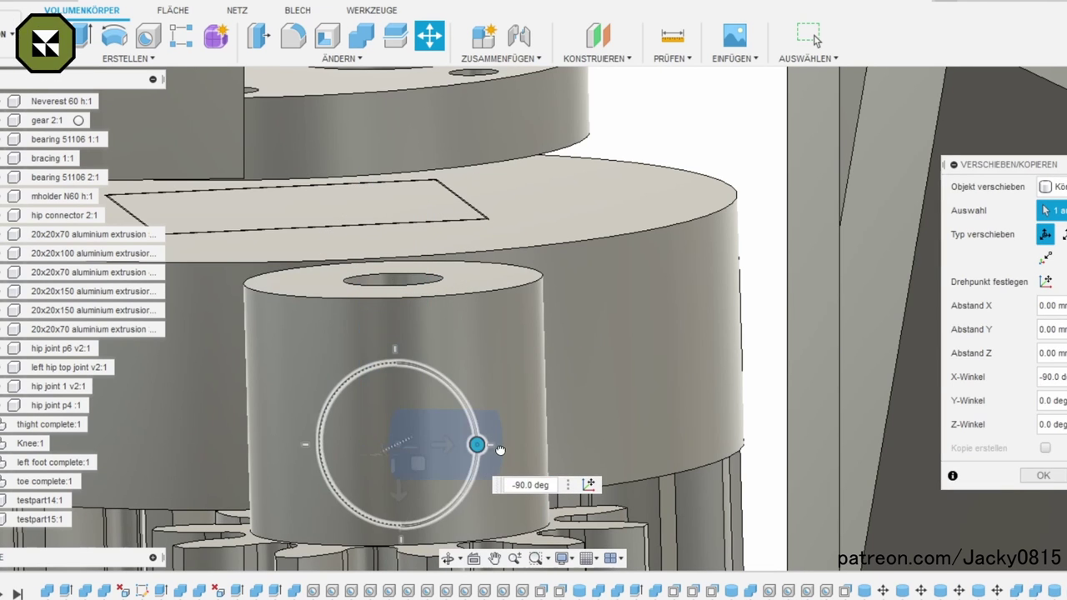
key("Return")
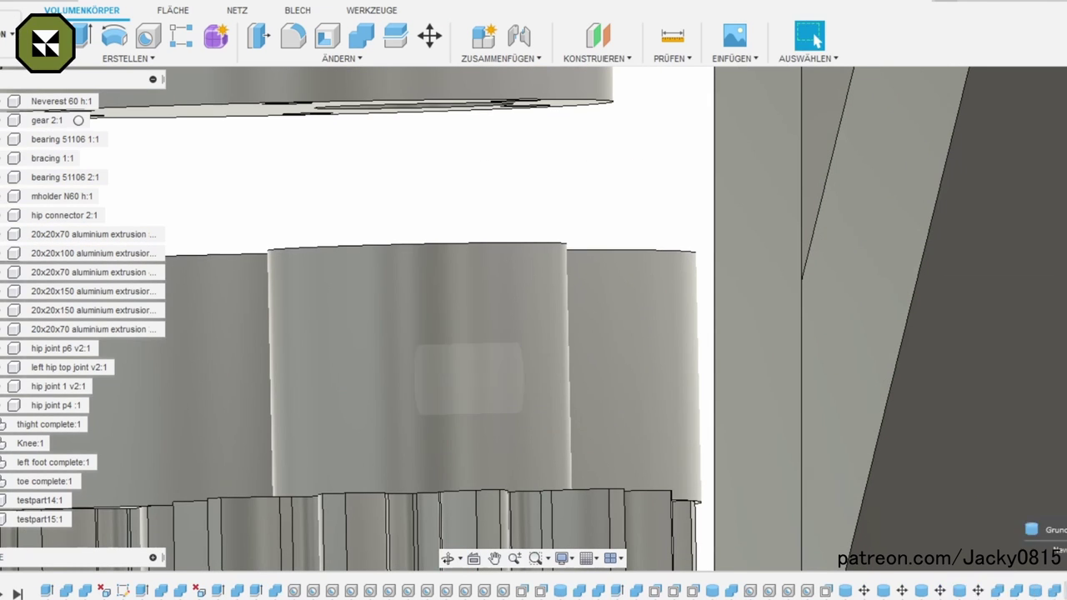
left_click_drag(413, 95, 382, 191)
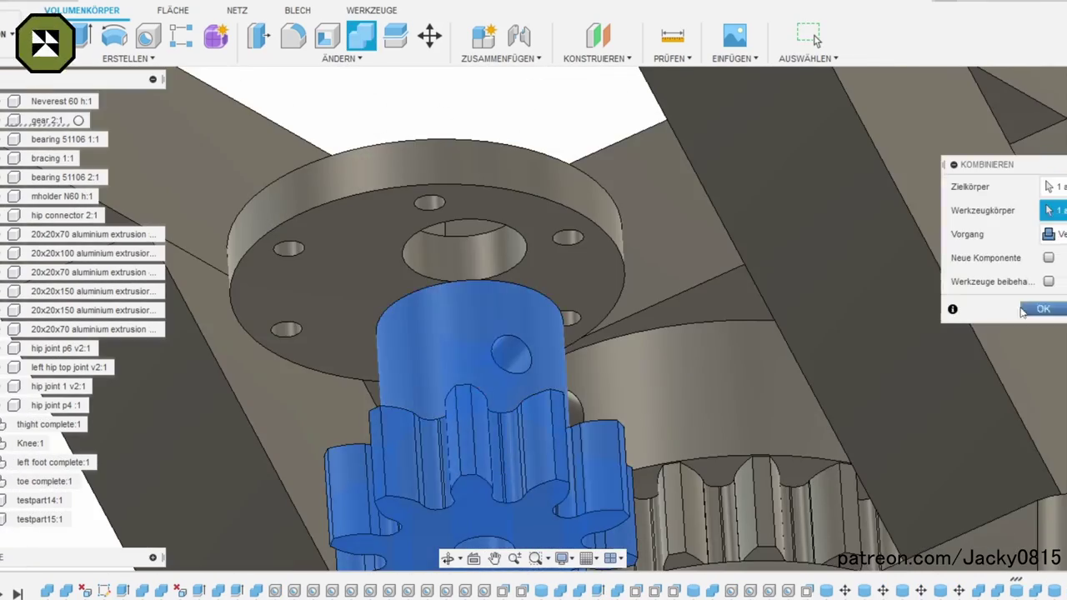
left_click(1024, 311)
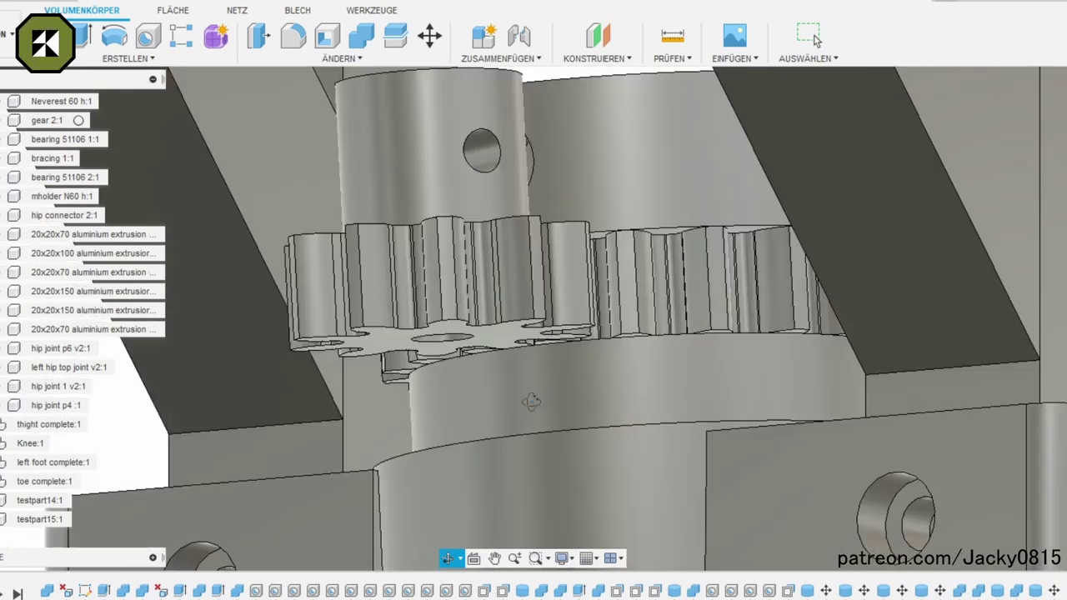
mouse_move(546, 395)
middle_mouse_down("shift")
mouse_move(485, 404)
mouse_move(484, 345)
mouse_move(382, 343)
middle_mouse_up("shift")
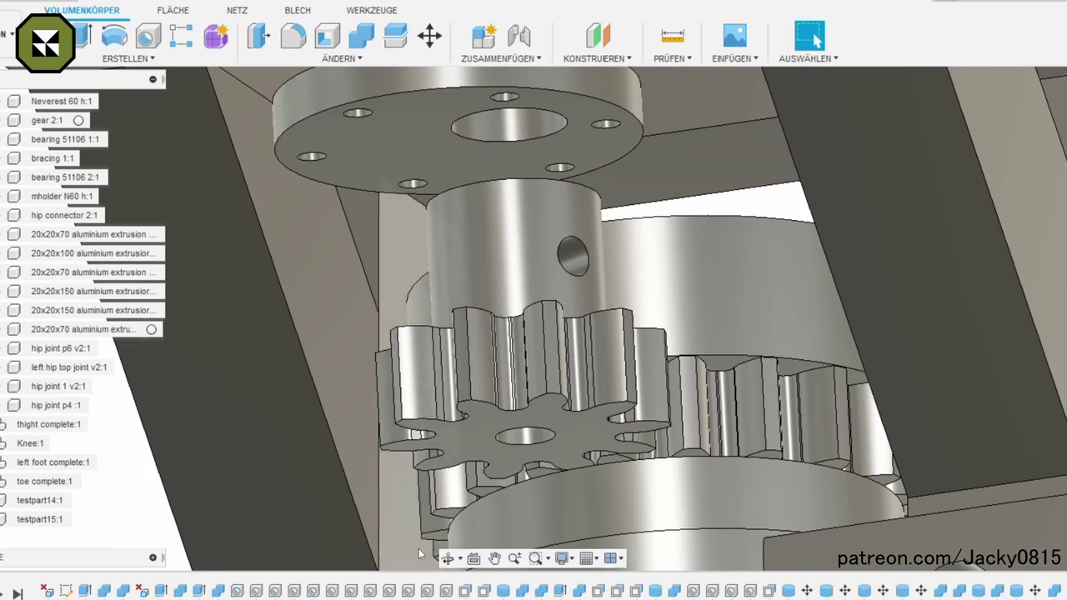
scroll(420, 555, "down", 5)
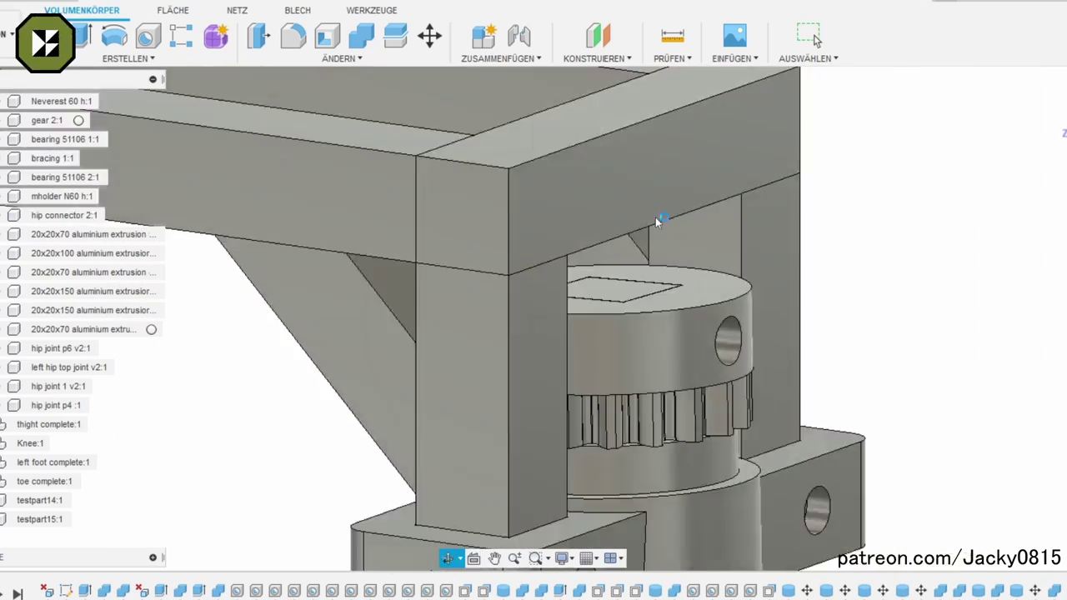
mouse_move(656, 217)
middle_mouse_down("shift")
mouse_move(547, 464)
mouse_move(542, 420)
mouse_move(479, 330)
mouse_move(4, 429)
middle_mouse_up("shift")
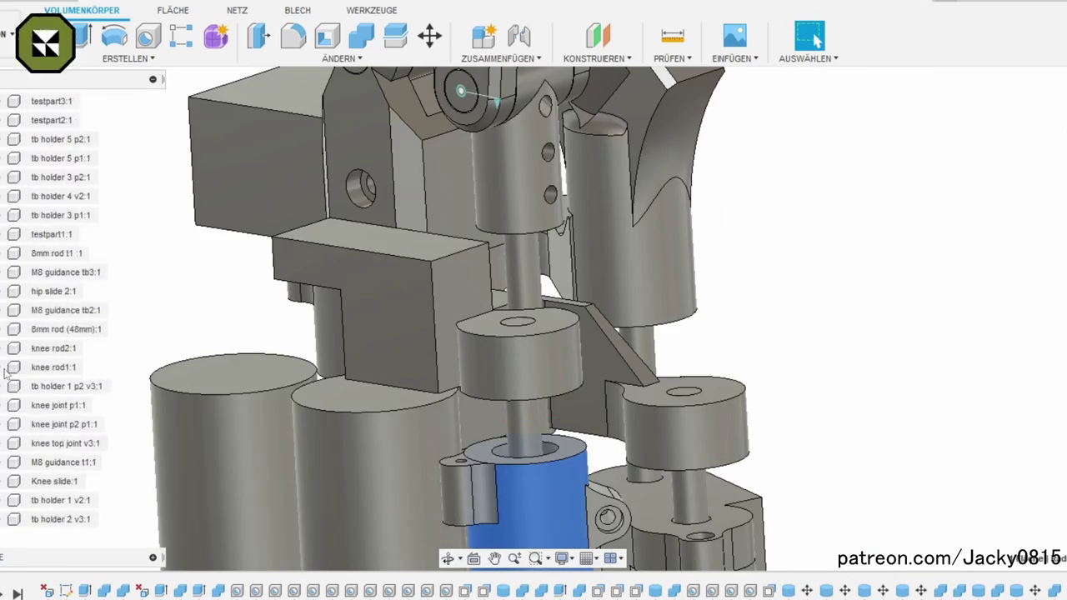
Step: Place a 4.234 mm pin cylinder in the boss hole, moved 8 mm down and tilted 35°
scroll(4, 373, "down", 5)
scroll(517, 325, "up", 5)
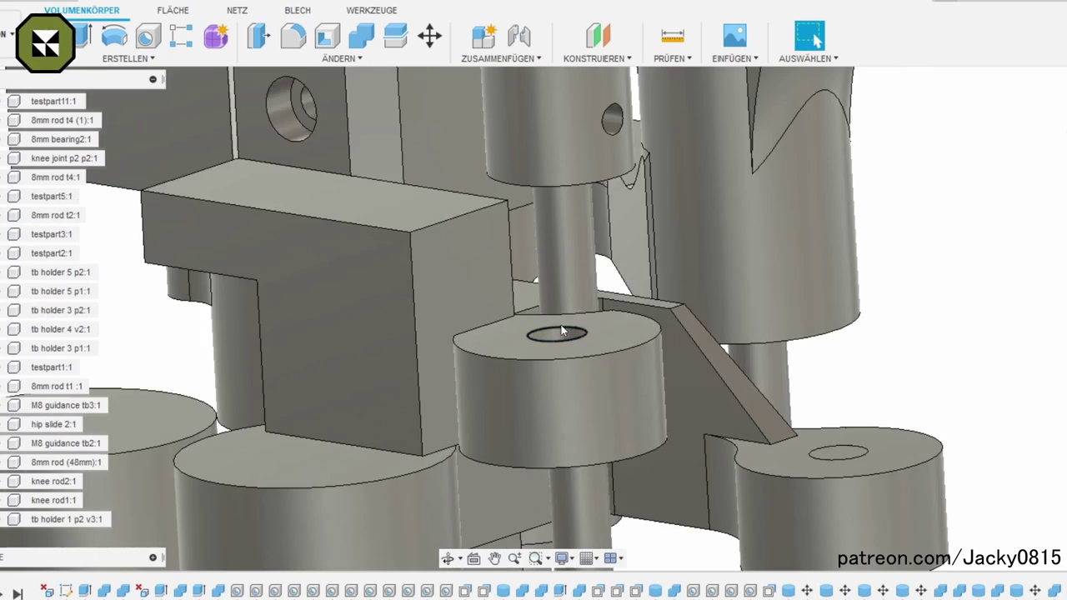
right_click(552, 328)
left_click(615, 311)
key("Escape")
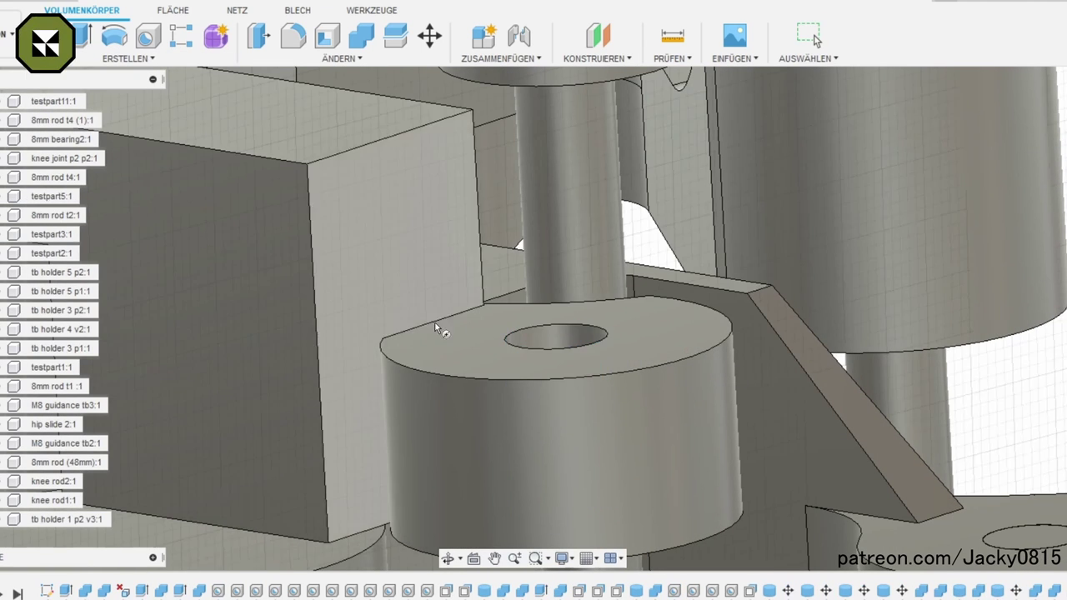
left_click(586, 343)
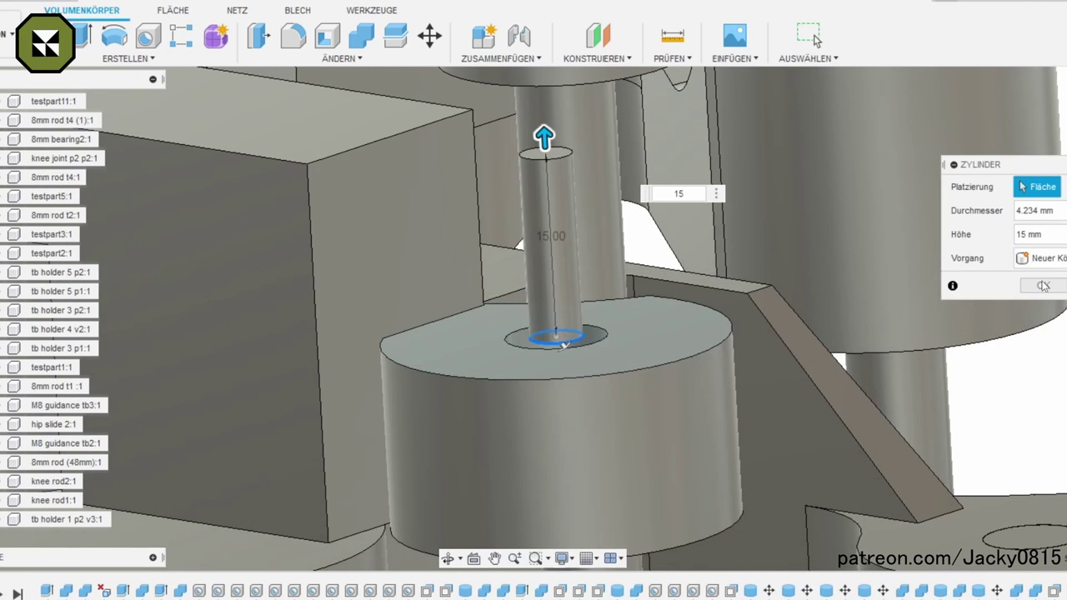
left_click_drag(564, 427, 567, 455)
middle_click_drag(566, 454, 570, 477, "shift")
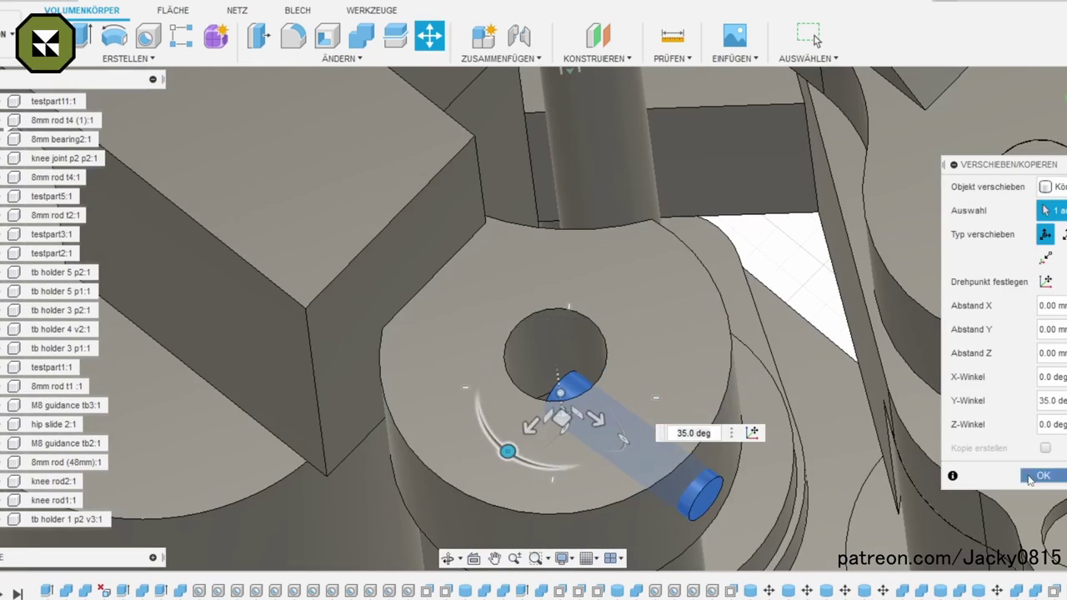
left_click(1032, 477)
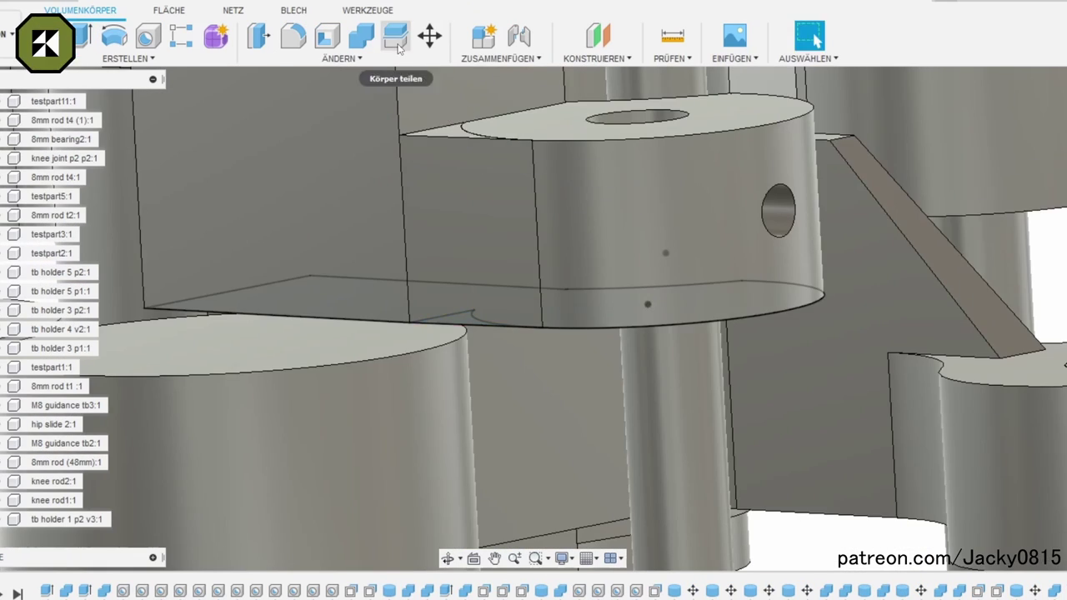
Step: Extrude the wedge 15 mm to join hub to block, and begin a 20 mm face extrusion
left_click(398, 48)
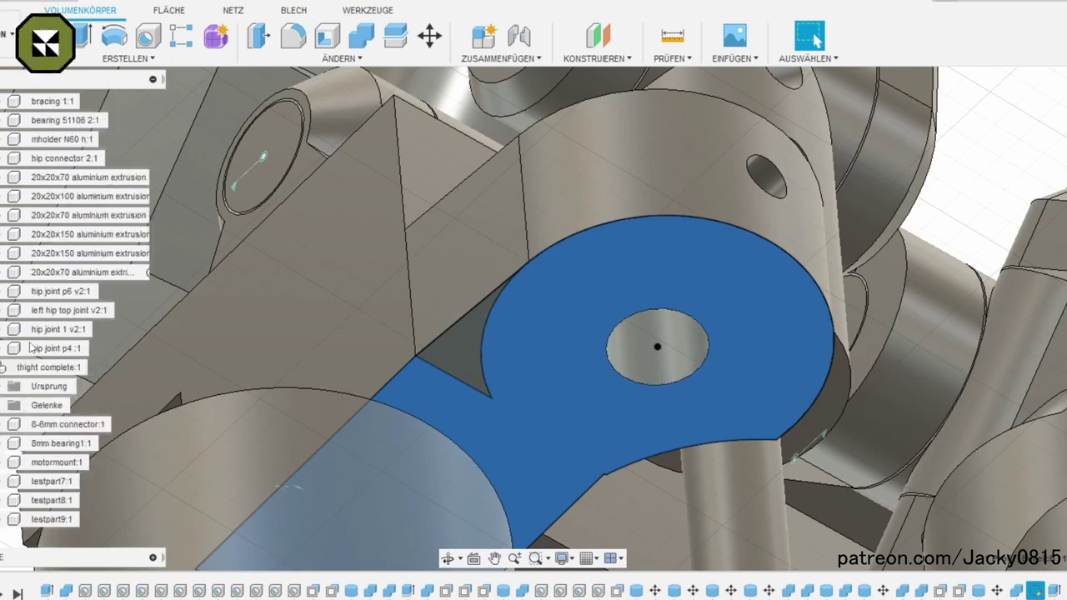
mouse_move(657, 347)
middle_mouse_down("shift")
mouse_move(453, 512)
mouse_move(624, 269)
mouse_move(700, 236)
mouse_move(346, 292)
mouse_move(360, 248)
mouse_move(383, 259)
middle_mouse_up("shift")
right_click(383, 258)
key("e")
scroll(655, 189, "up", 5)
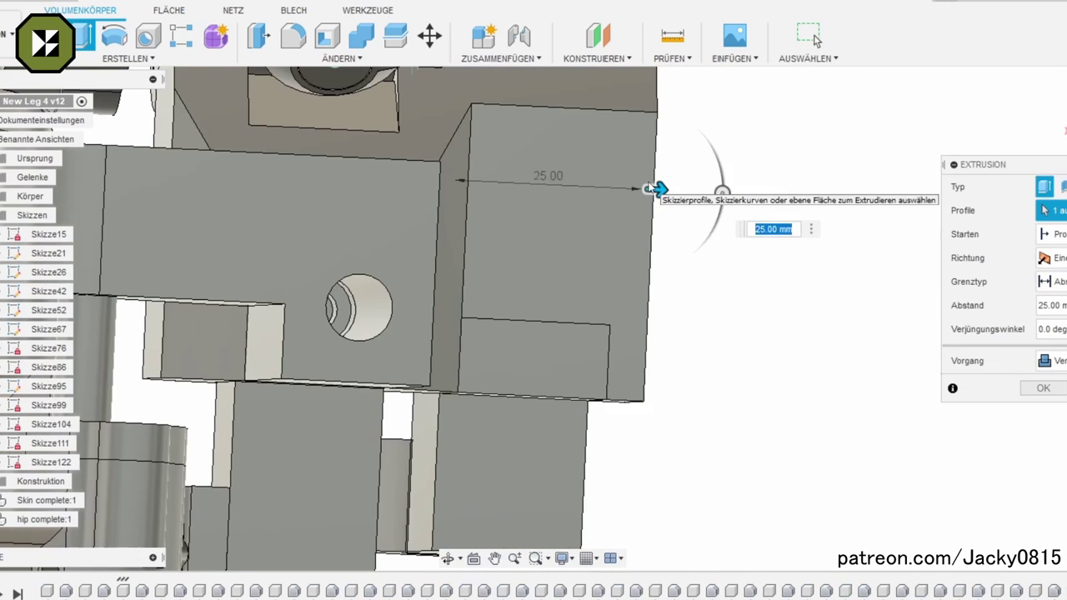
Step: Undo the 20 mm extrusion and cut 10 mm from the face below the hole
left_click(1043, 387)
middle_click_drag(467, 350, 325, 381, "shift")
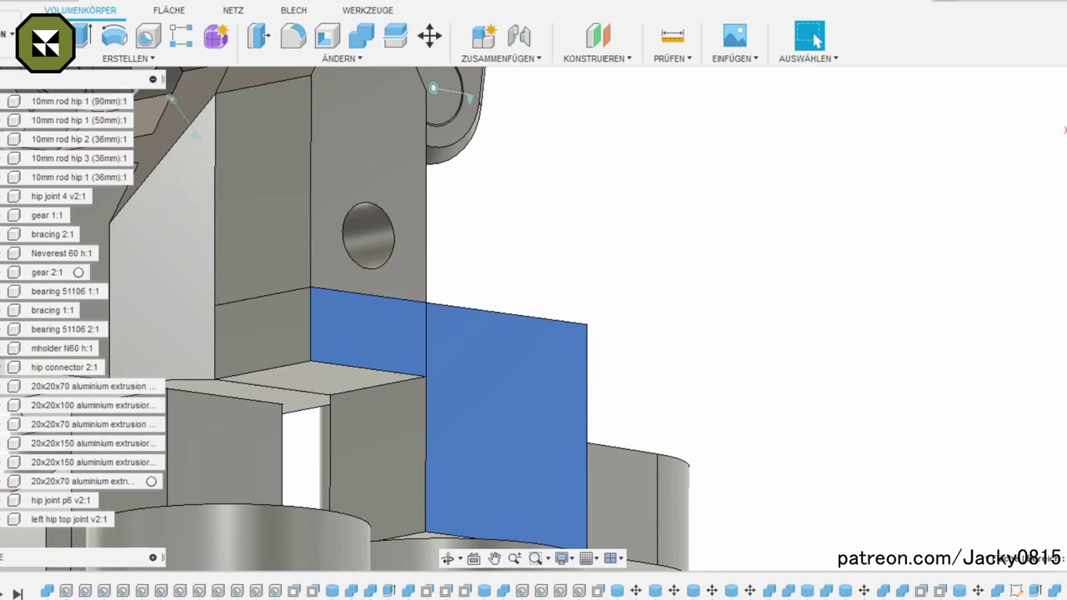
key("ctrl+z")
left_click(372, 331)
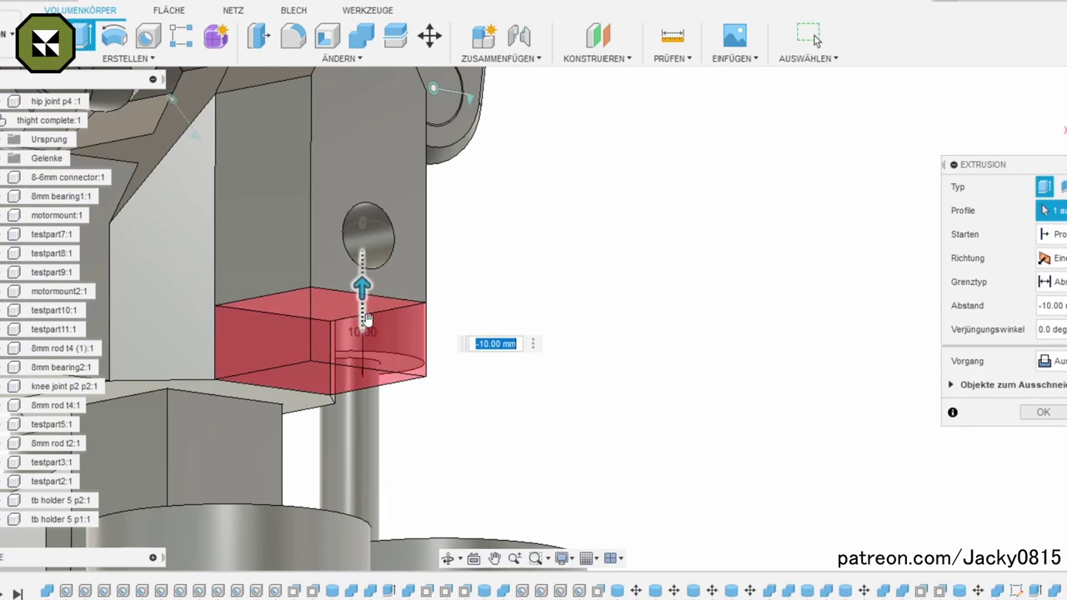
left_click(1042, 390)
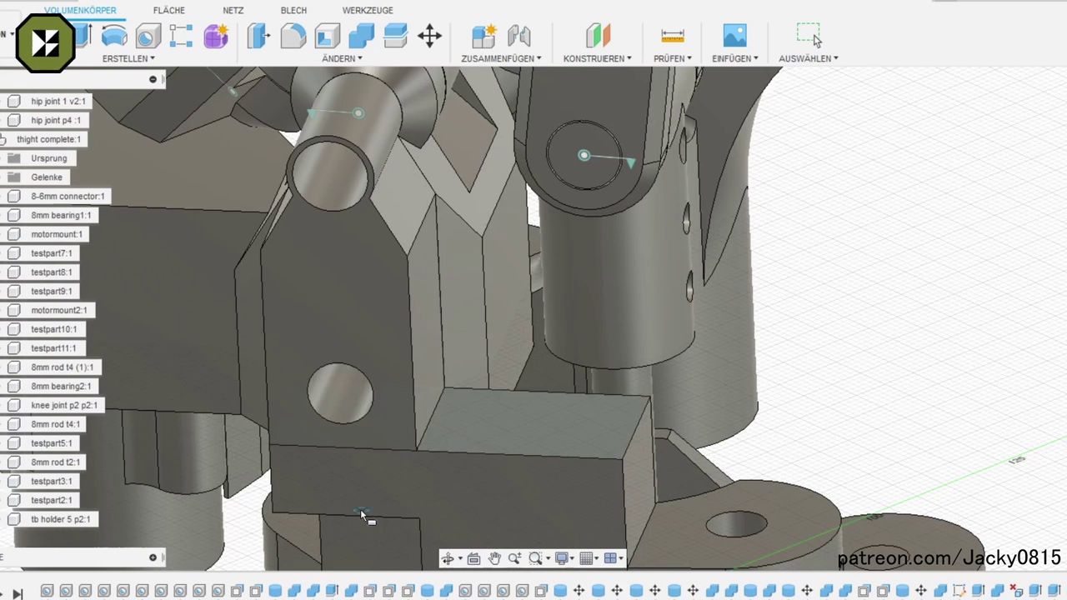
Step: Add a 59×55×14 mm box over the block and shift it 11 mm sideways
left_click(362, 515)
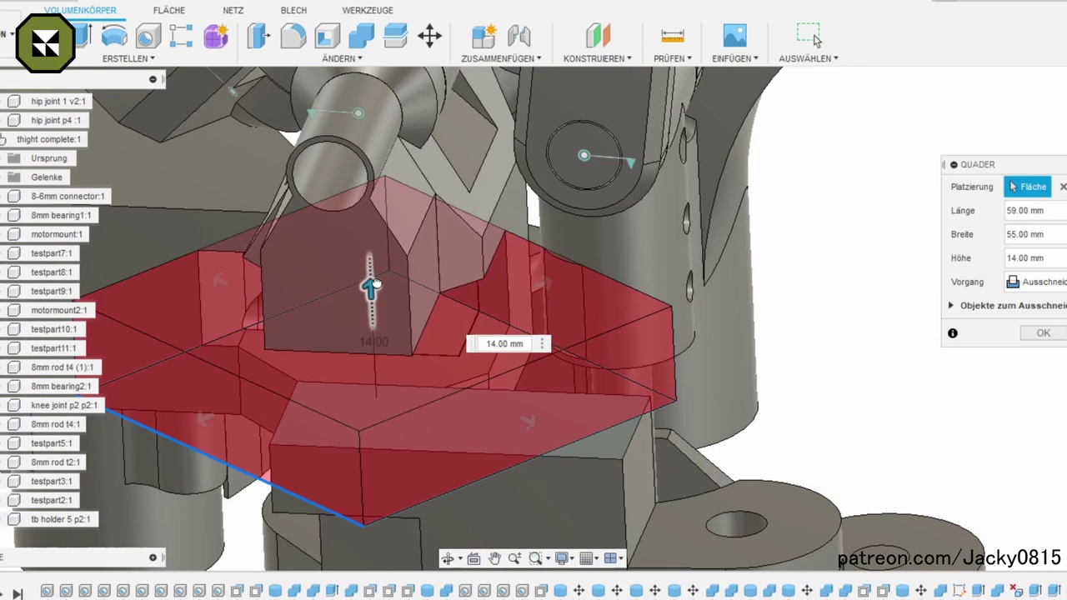
key("Return")
key("m")
left_click(464, 351)
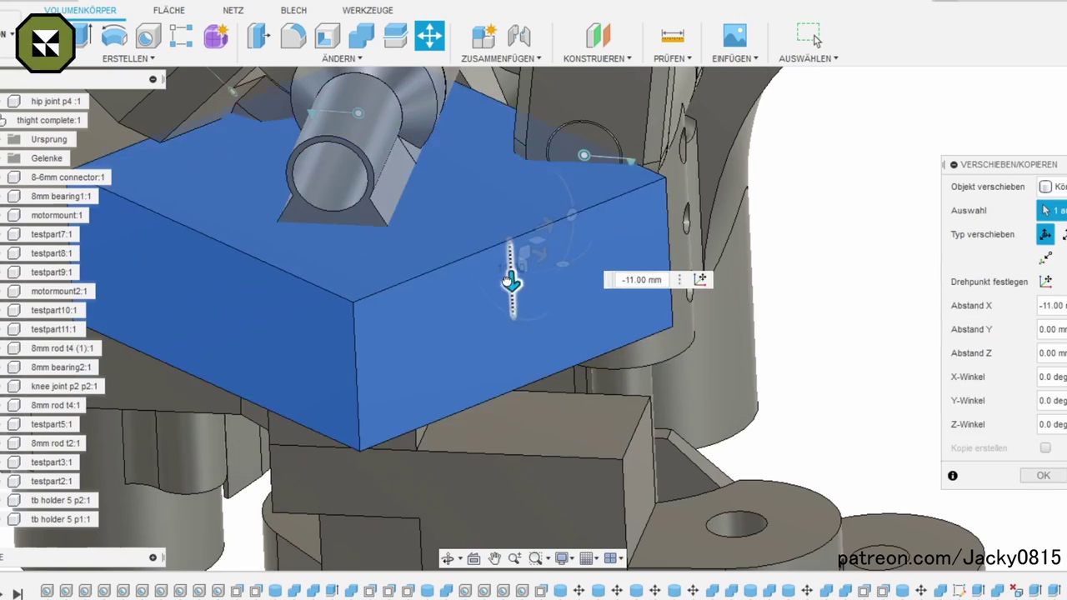
left_click_drag(507, 281, 508, 221)
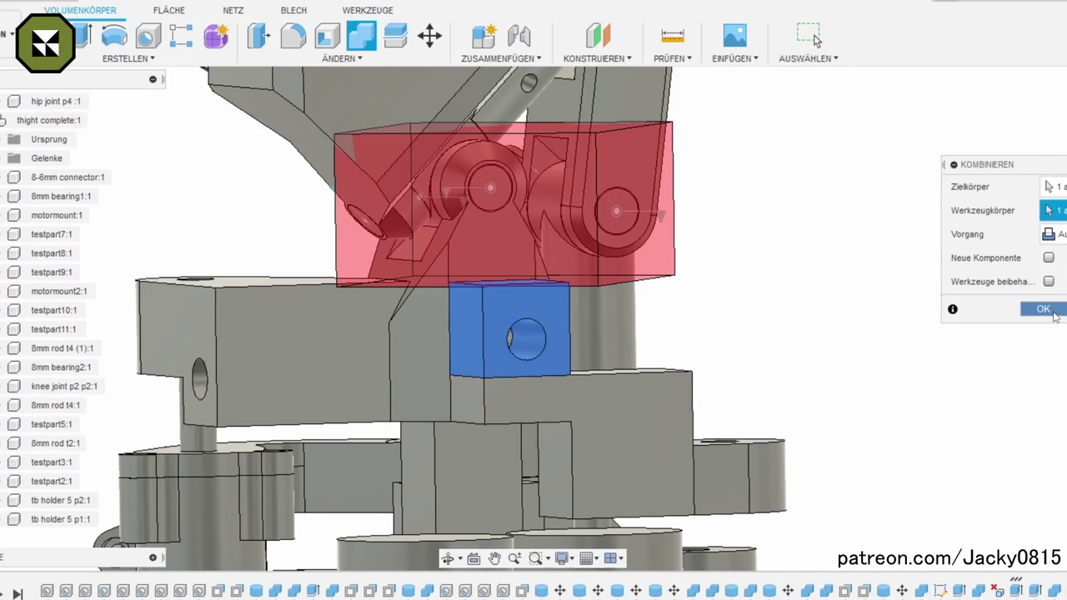
Step: Apply the box cut, then extrude a 20 mm block on the lower plate and join it
left_click(1043, 310)
middle_click_drag(633, 351, 576, 360, "shift")
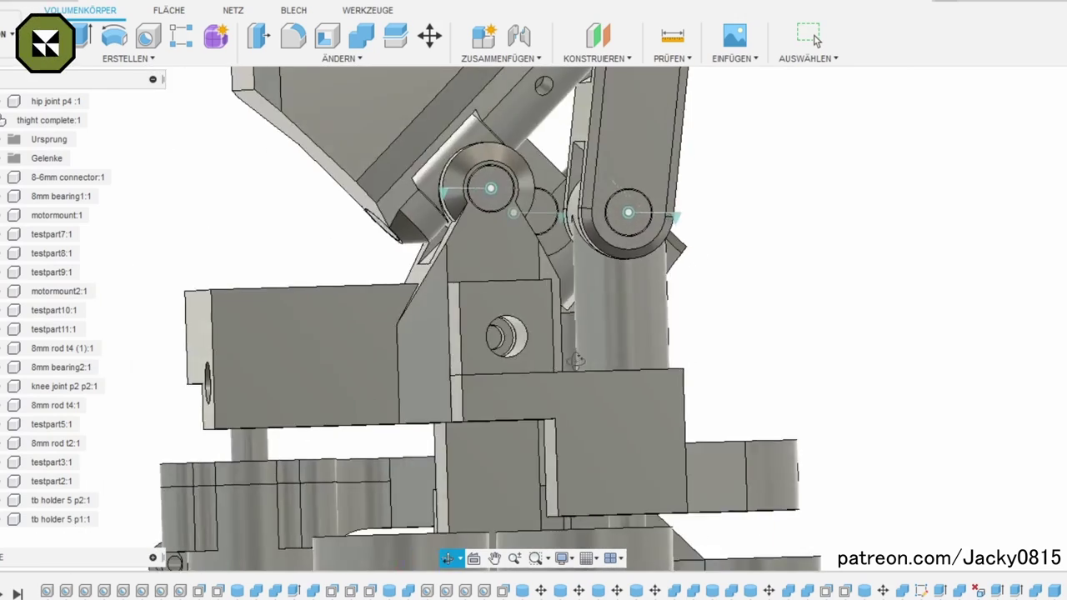
key("e")
left_click(517, 413)
scroll(596, 457, "up", 5)
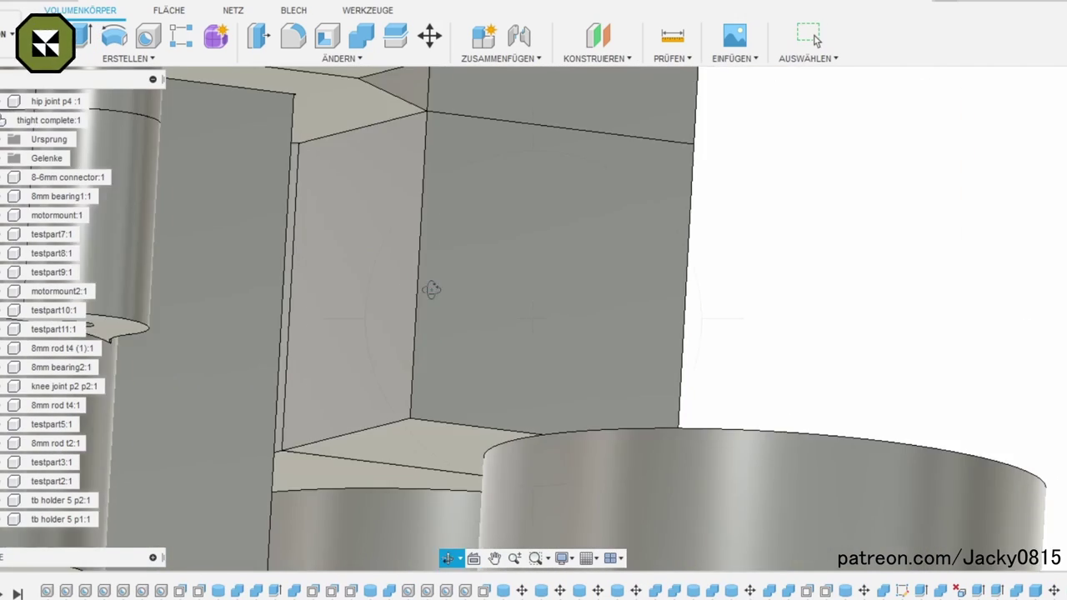
left_click(472, 272)
left_click(1046, 390)
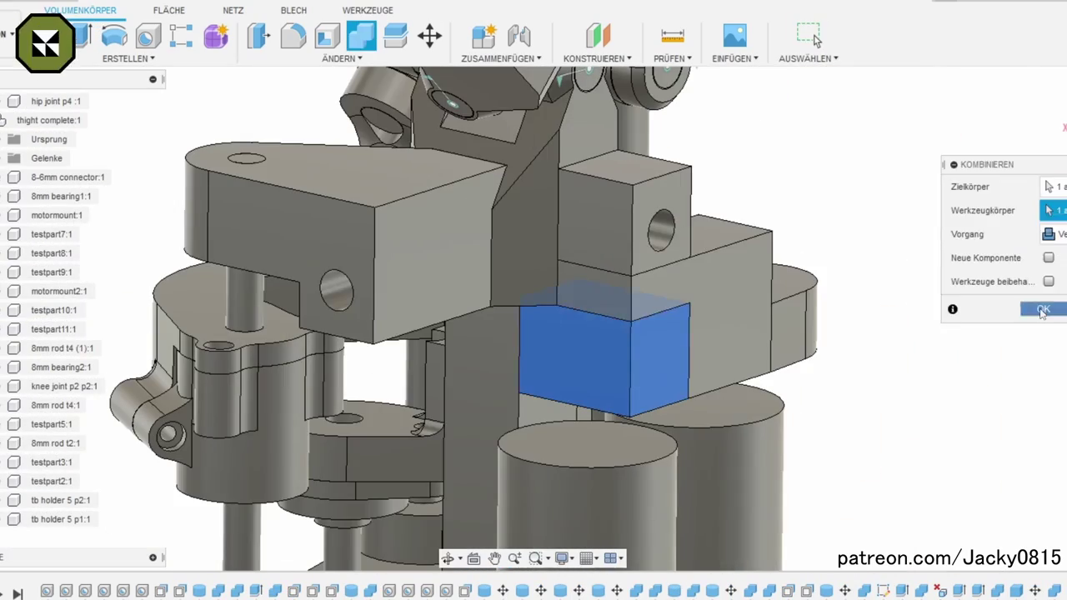
left_click(1043, 310)
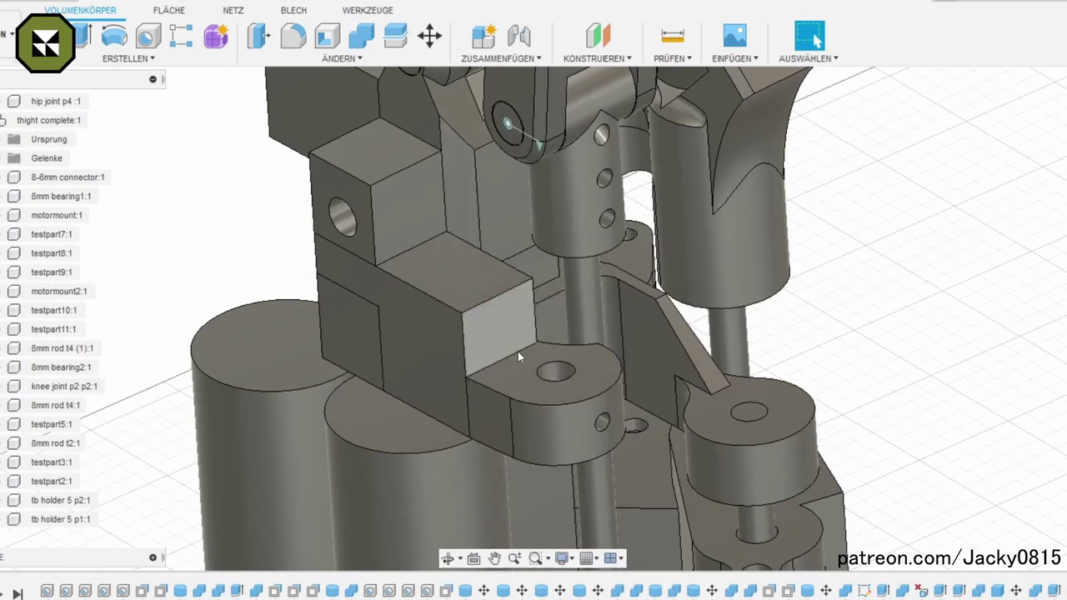
Step: Round the block edge with a 10 mm fillet
right_click(518, 351)
key("f")
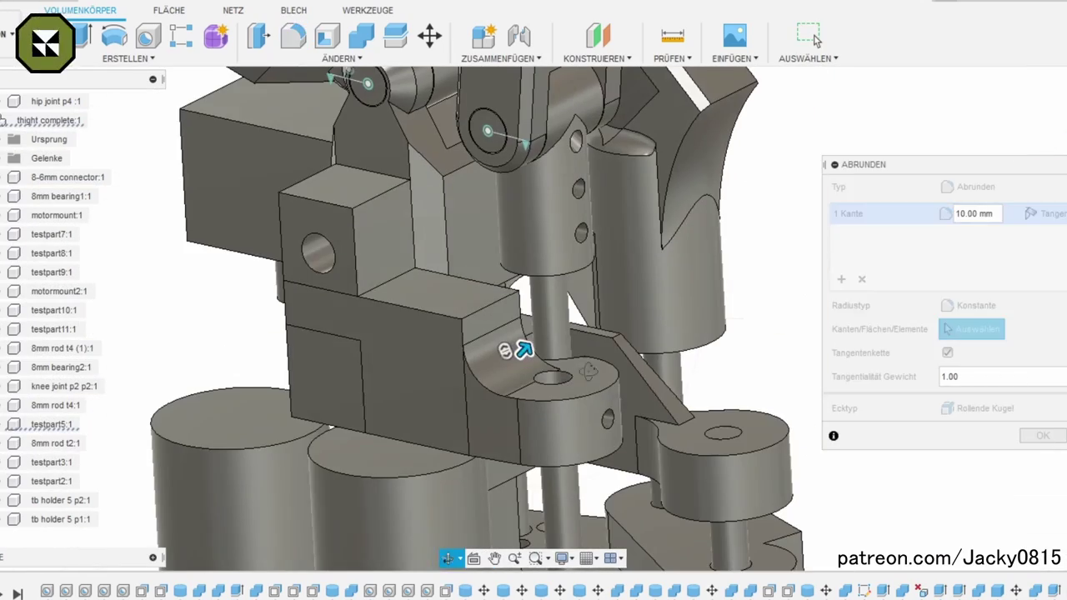
key("Return")
mouse_move(437, 405)
middle_mouse_down("shift")
mouse_move(656, 326)
mouse_move(503, 374)
middle_mouse_up("shift")
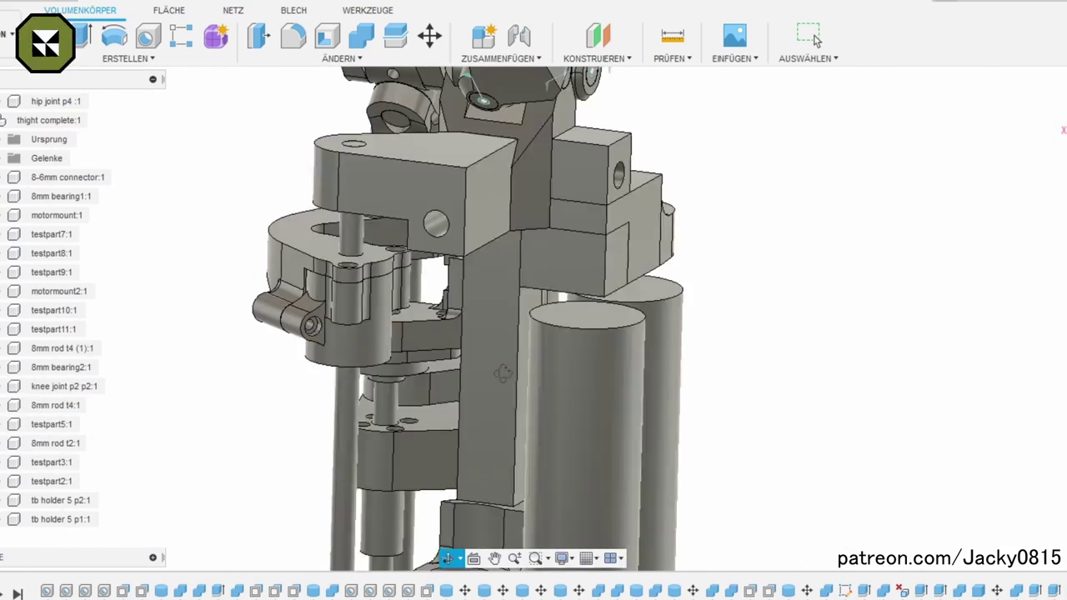
Step: Add a 30 mm deep hole with a 9 mm counterbore on the block's front face
middle_click_drag(2, 506, 816, 40, "shift")
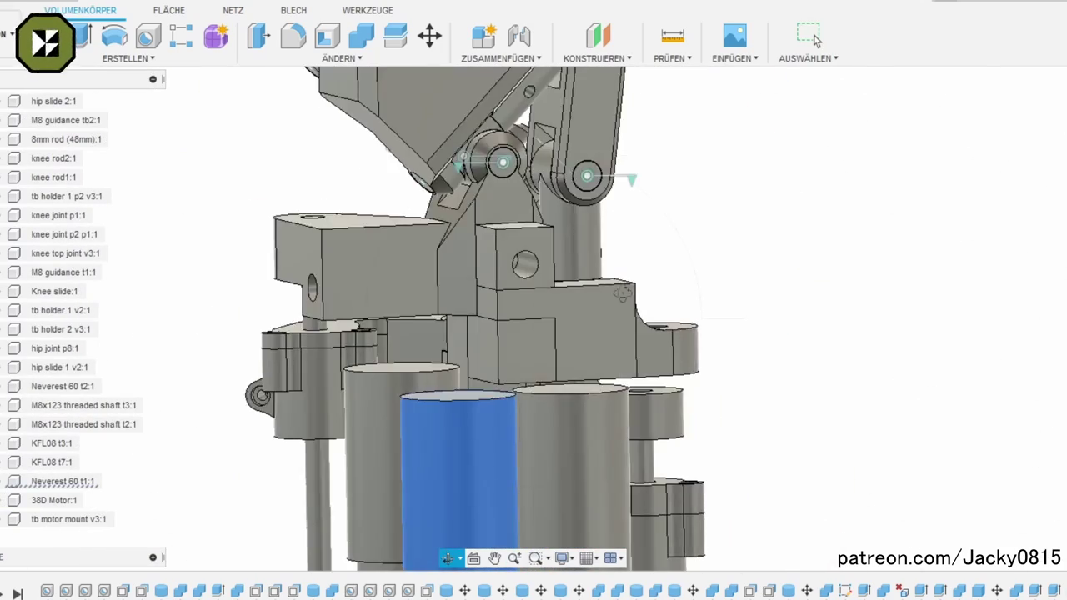
middle_click_drag(624, 294, 490, 353, "shift")
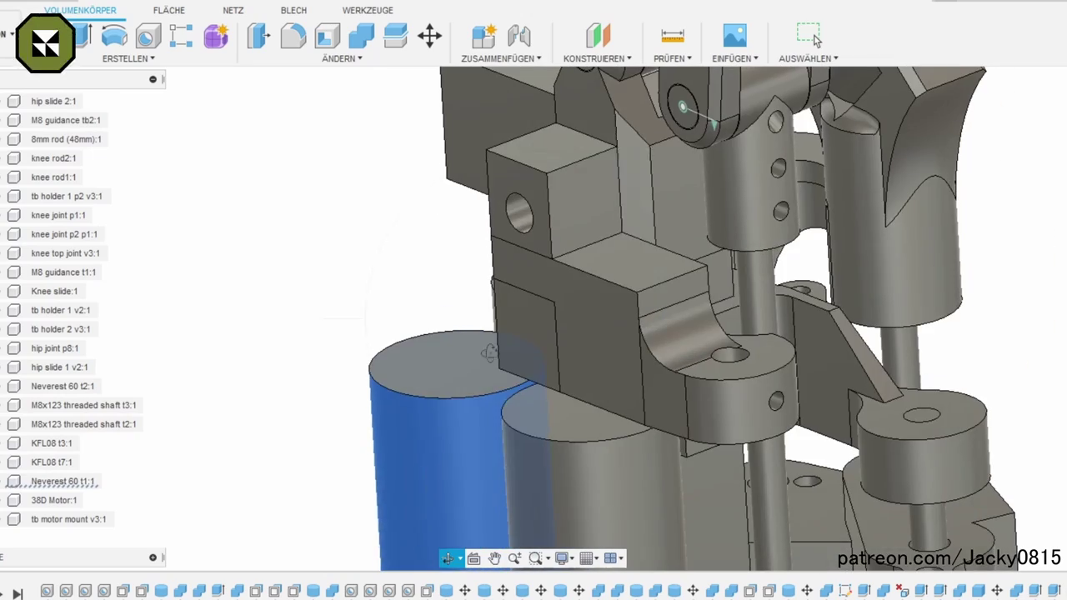
mouse_move(636, 211)
middle_mouse_down("shift")
mouse_move(586, 281)
mouse_move(64, 319)
middle_mouse_up("shift")
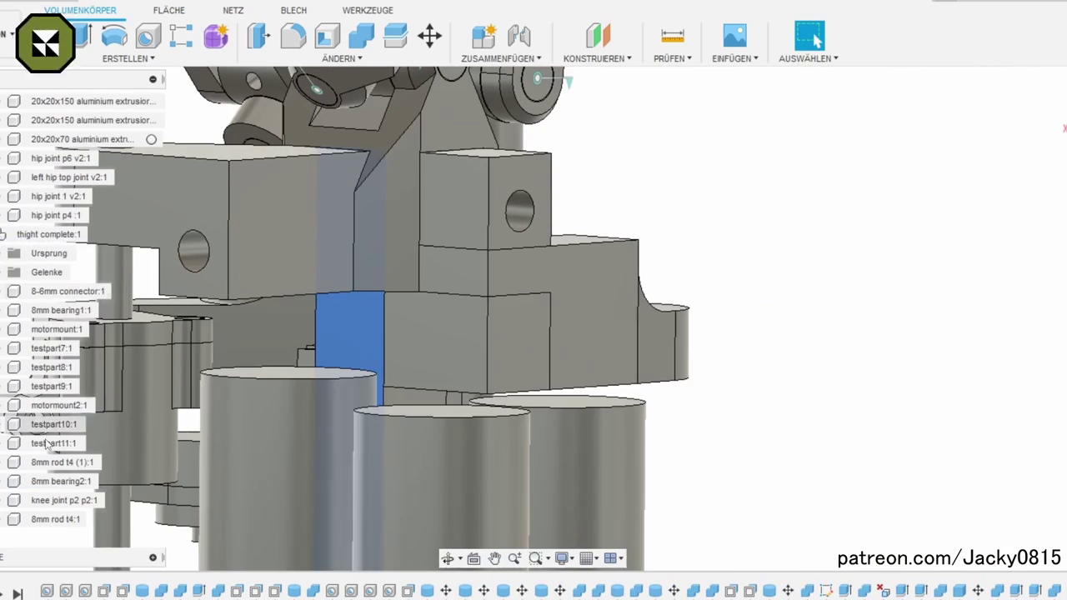
left_click(150, 46)
left_click(520, 342)
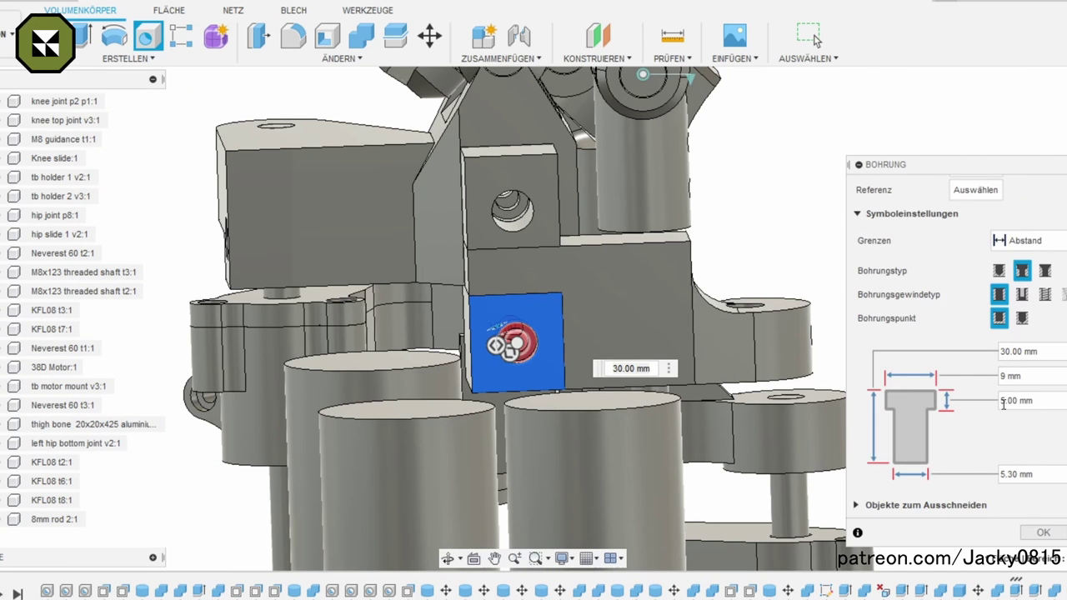
key("Return")
scroll(527, 333, "up", 5)
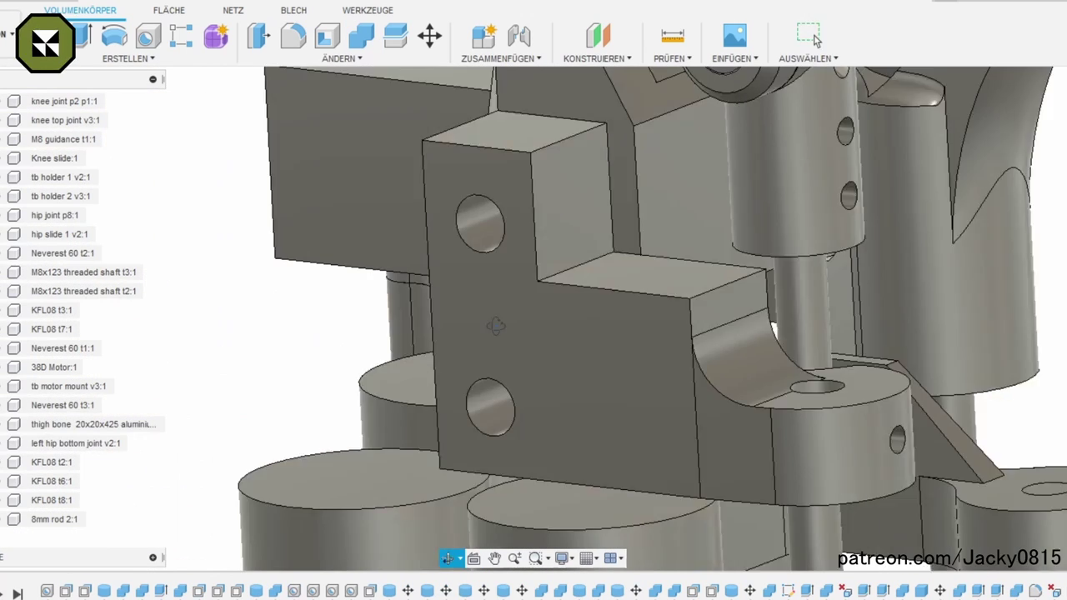
Step: Fillet the side flange's corner edge with a 10 mm radius
right_click(596, 250)
left_click(667, 240)
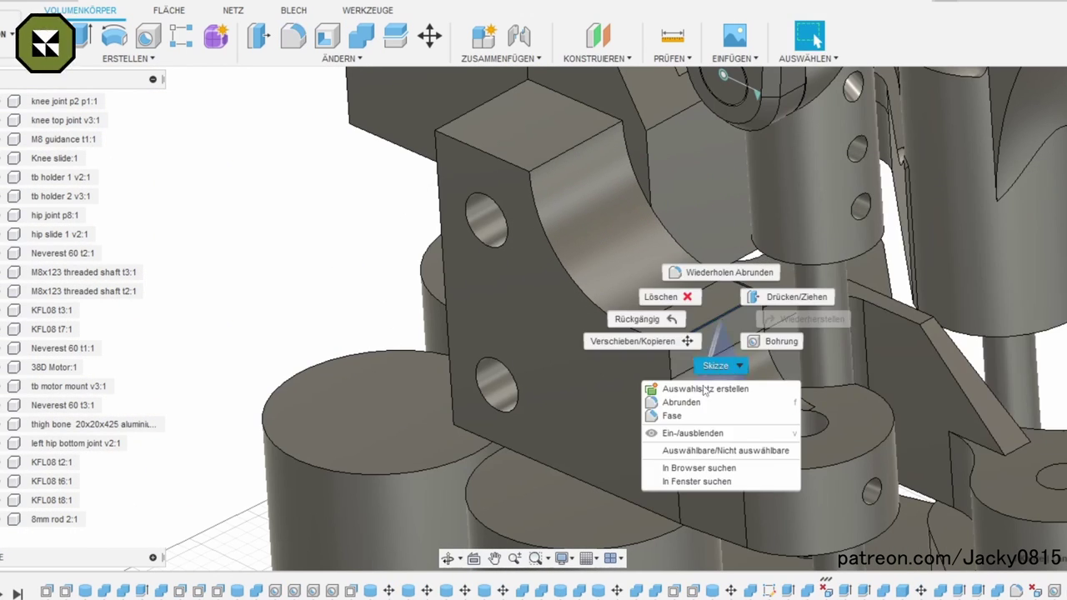
left_click_drag(638, 235, 666, 335)
middle_click_drag(627, 364, 392, 493, "shift")
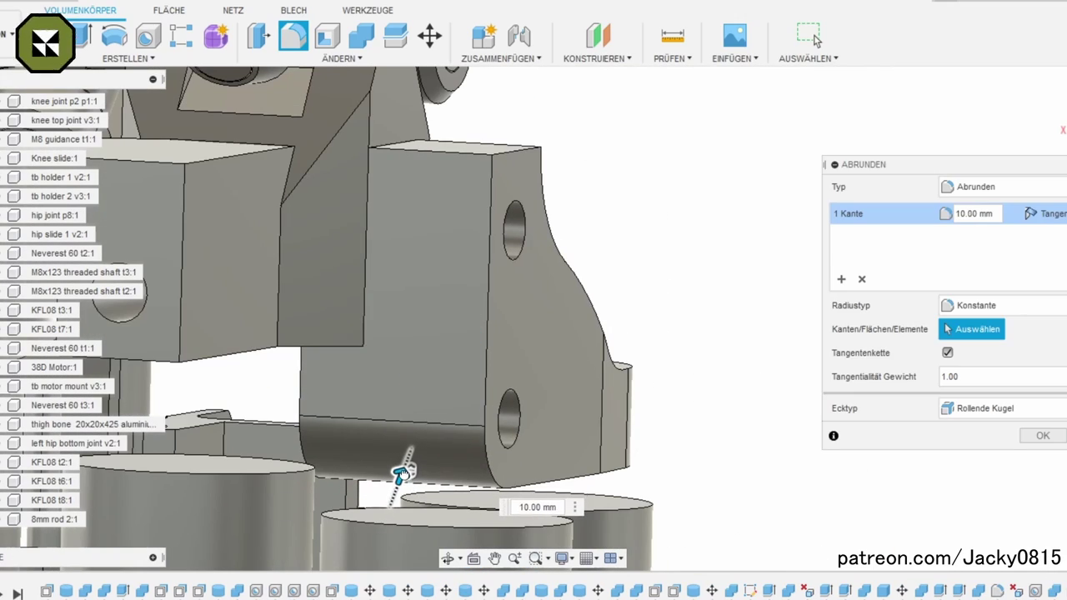
middle_click_drag(457, 557, 540, 245, "shift")
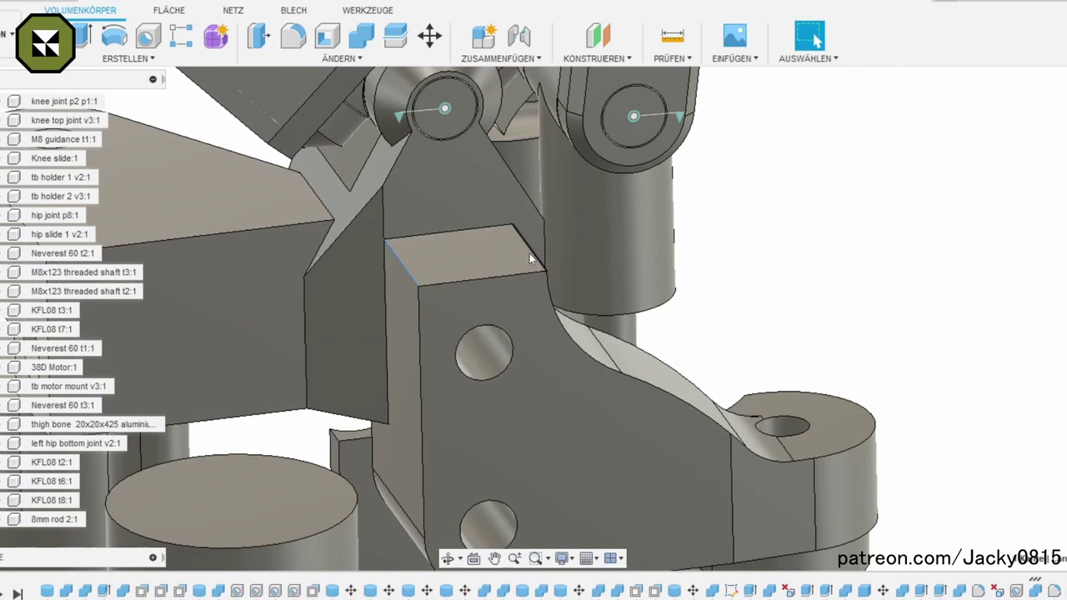
key("Escape")
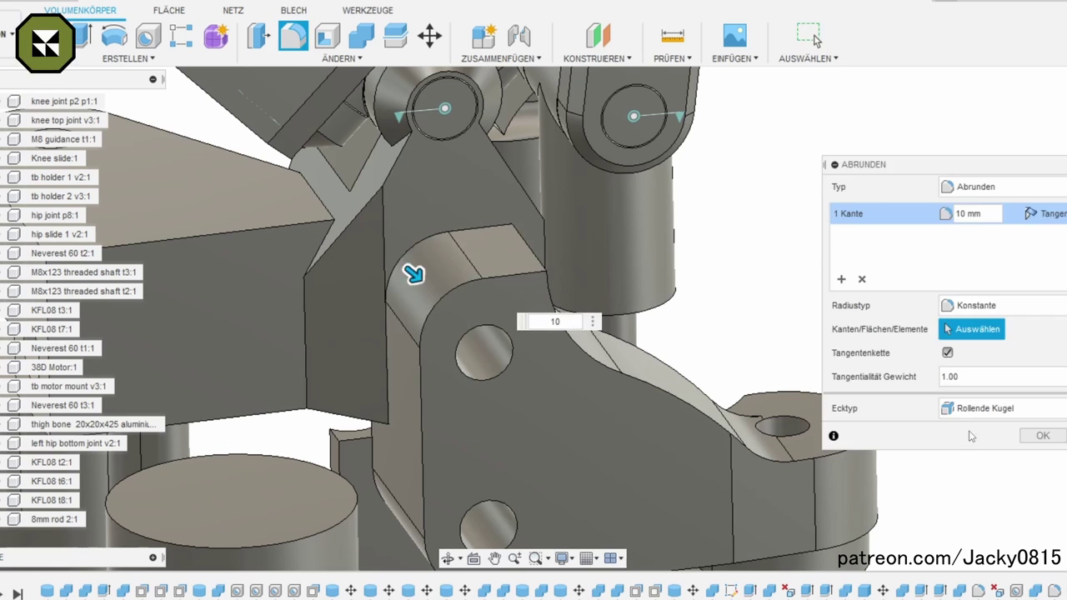
left_click(538, 246)
key("Escape")
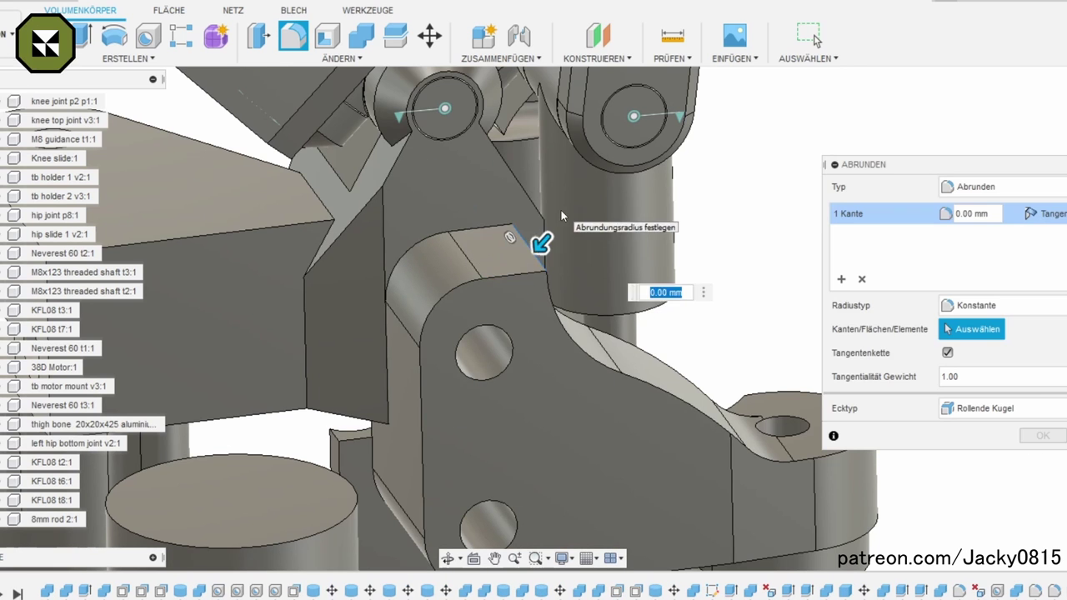
left_click(1041, 436)
Step: Repeat the 10 mm fillet on the flange's top edge and inspect the rounding
middle_click_drag(509, 364, 574, 204, "shift")
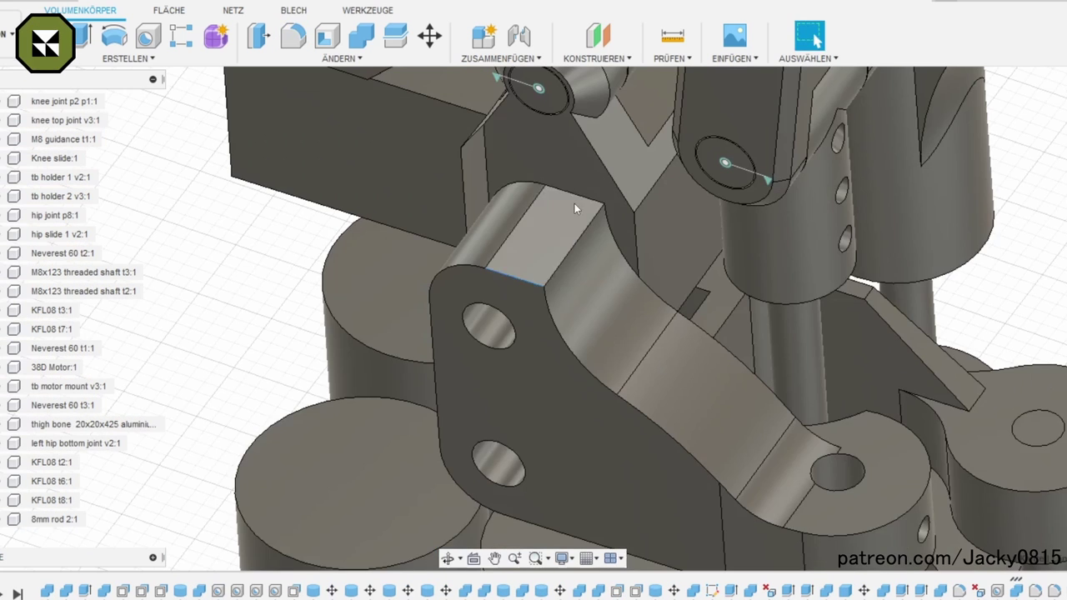
right_click(464, 302)
left_click(467, 253)
type("1")
key("Return")
left_click(448, 558)
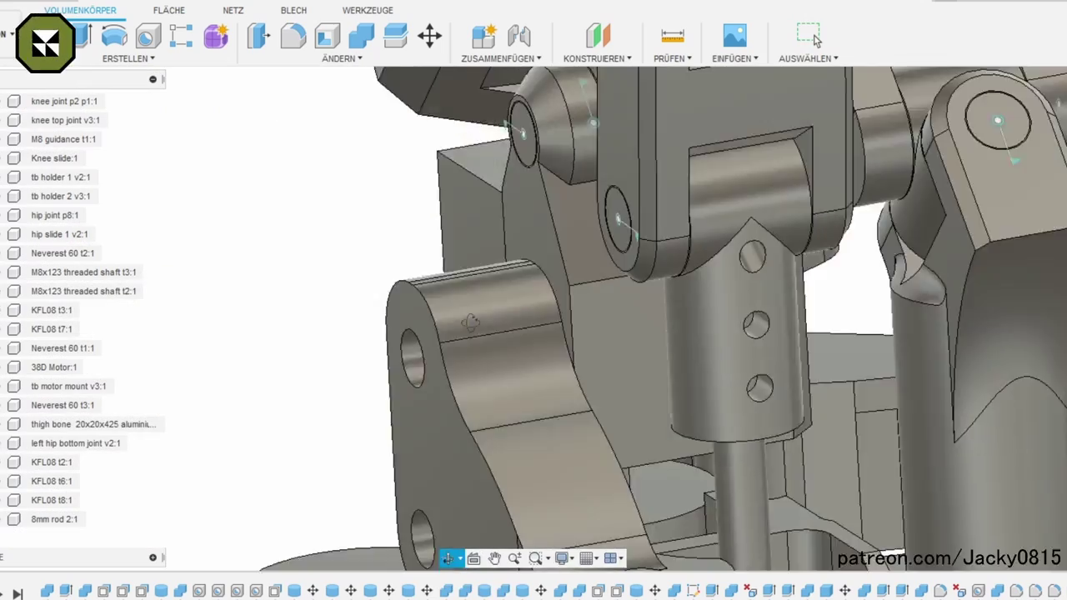
left_click_drag(467, 434, 497, 348)
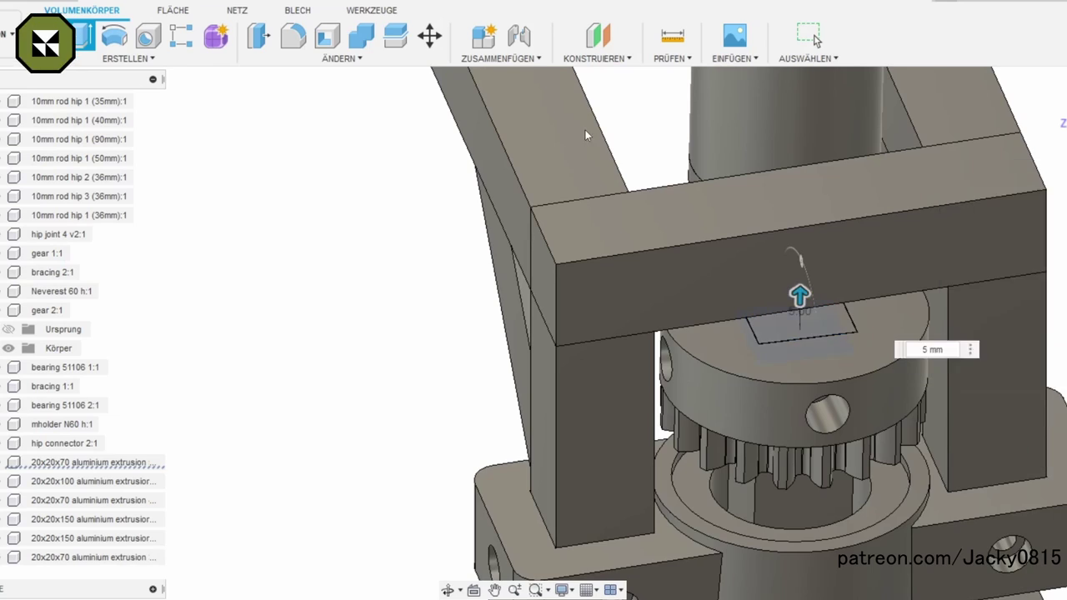
Step: Create a 47.2 mm, 10 mm tall cylinder as a new body under the gear and move it 4 mm
left_click(1042, 316)
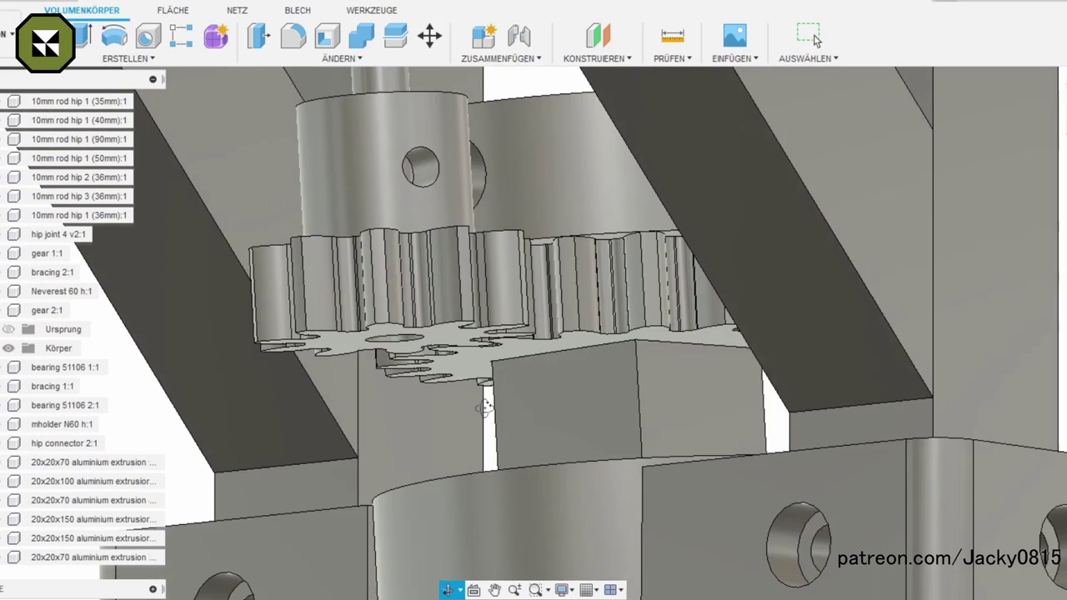
left_click(110, 323)
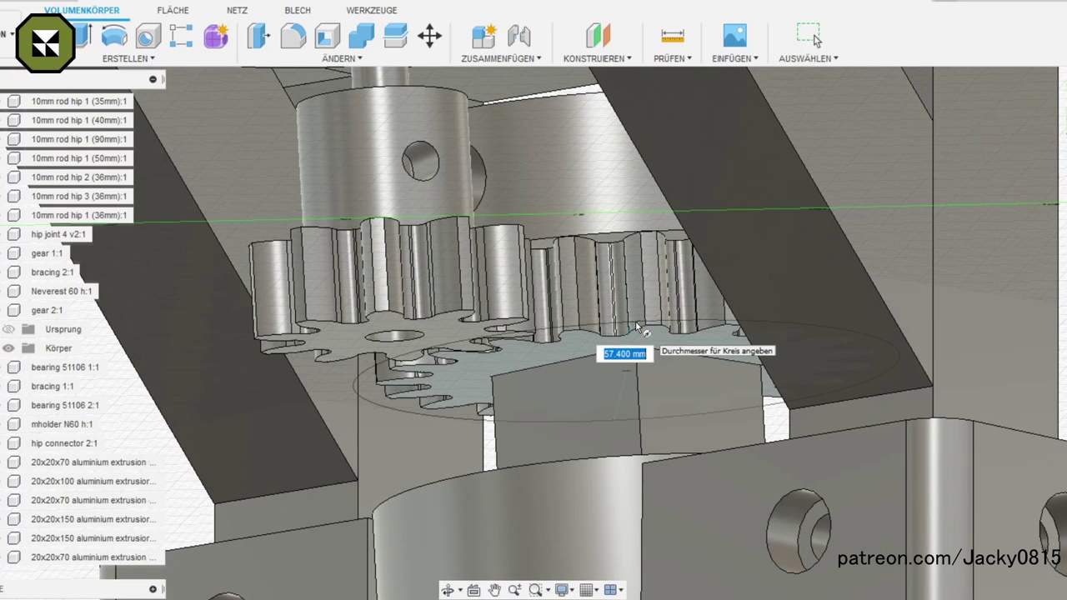
key("Return")
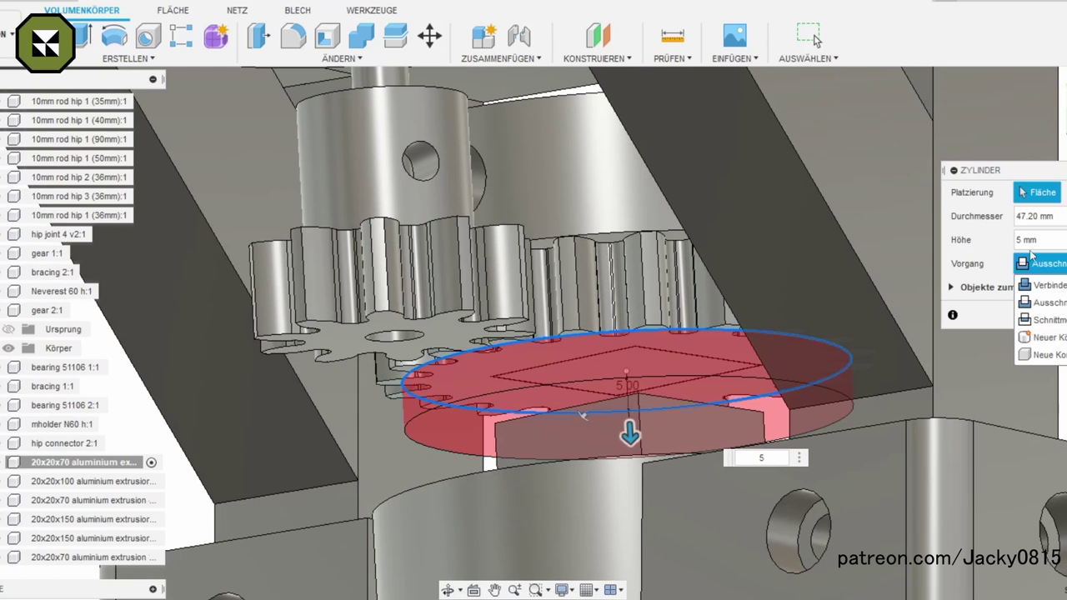
type("10")
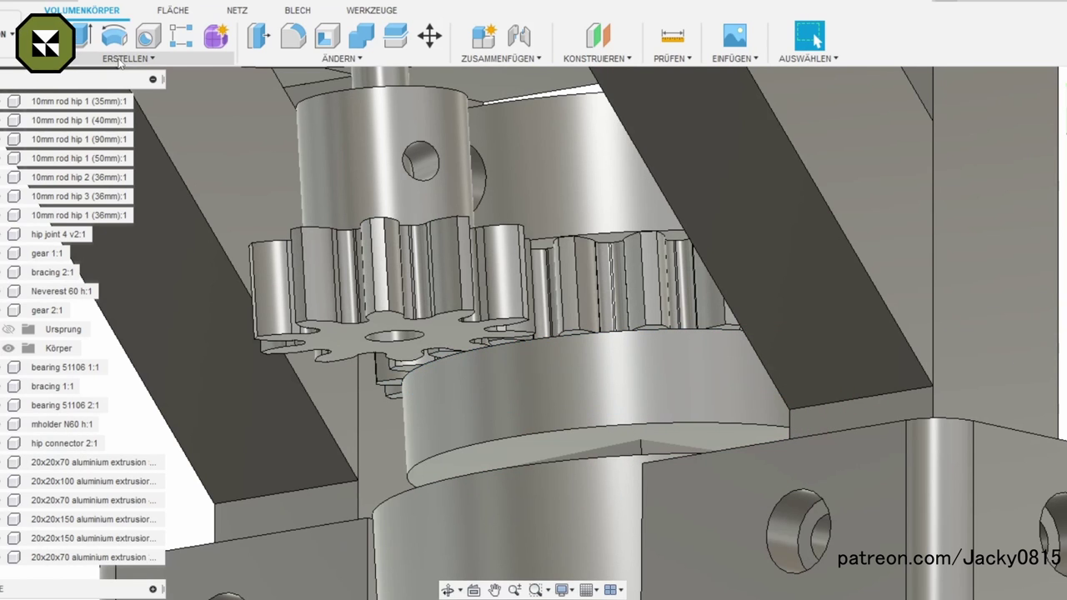
type("m")
left_click(707, 443)
key("Return")
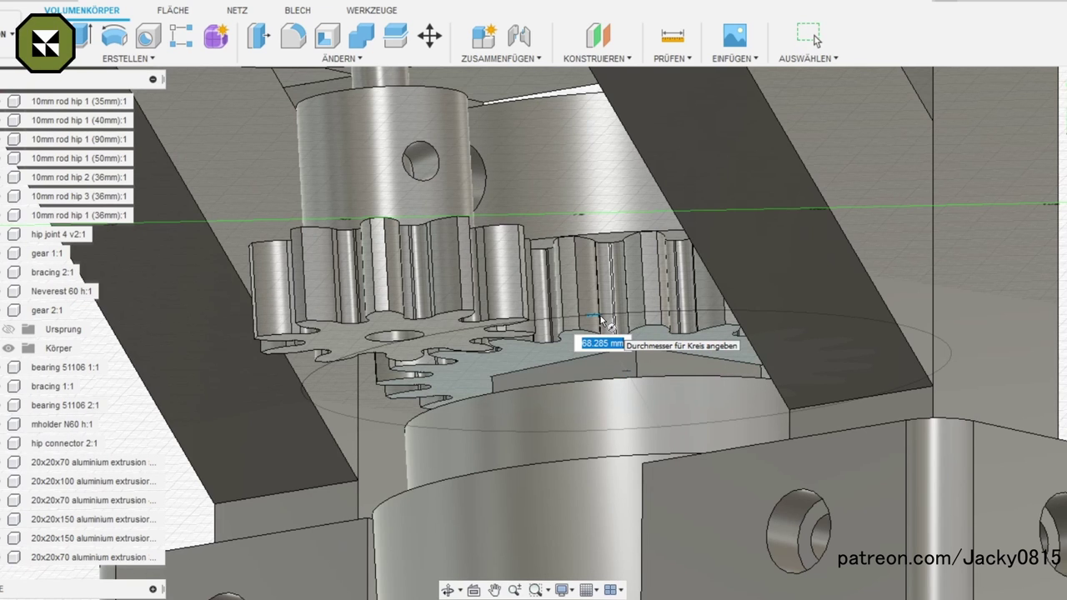
Step: Cut a 55 mm diameter, 8 mm deep cylinder below it and take a quick measurement
type("55")
key("Return")
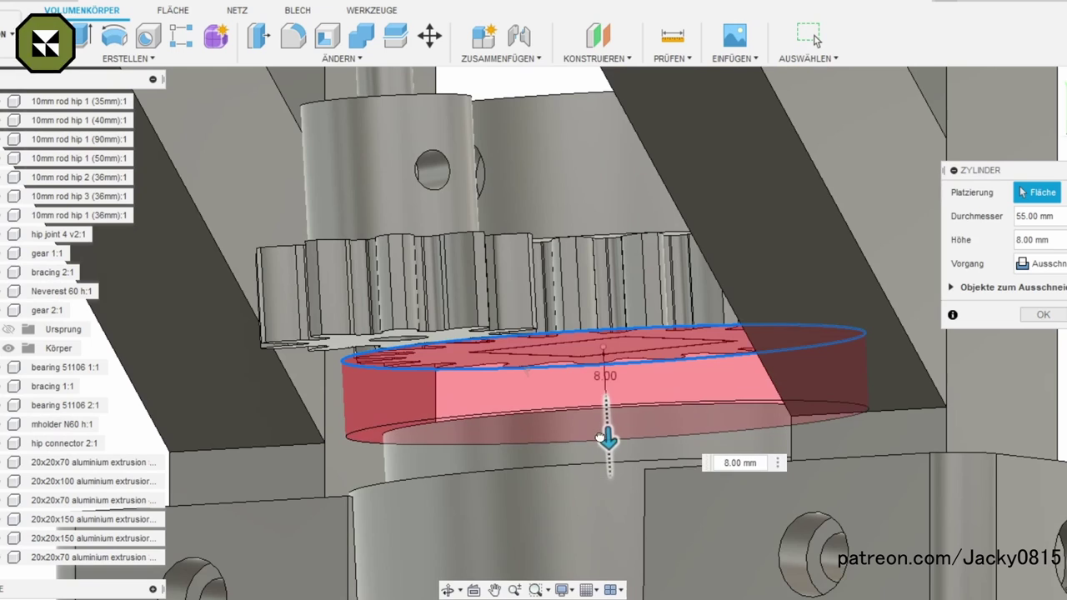
key("Return")
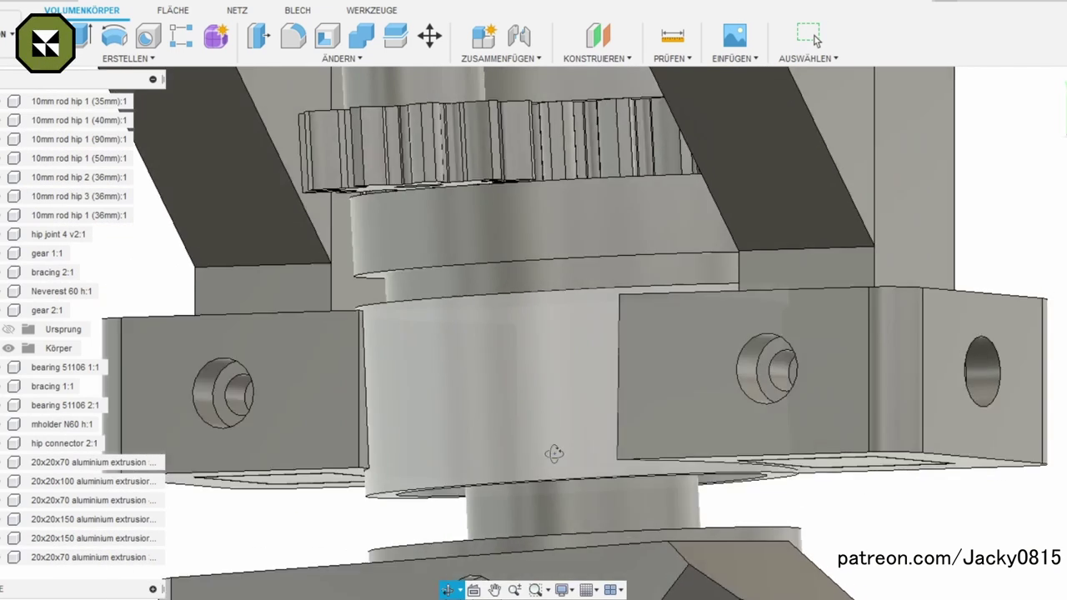
key("i")
key("Escape")
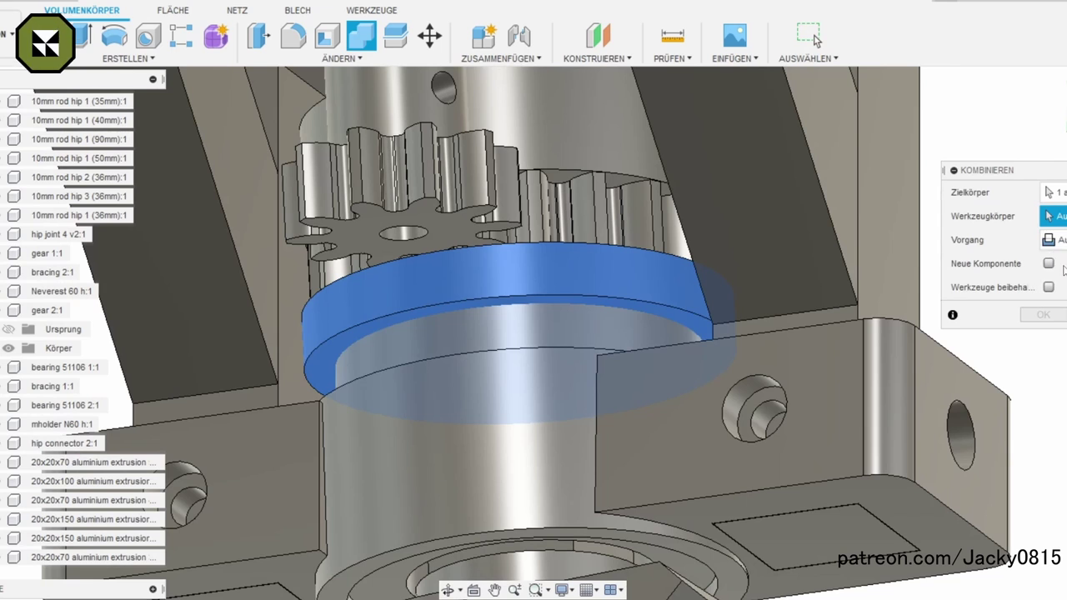
Step: Cut the ring from the housing, sink a 29.6 mm, 3 mm deep recess, and join the gear bodies
left_click(129, 58)
left_click(92, 281)
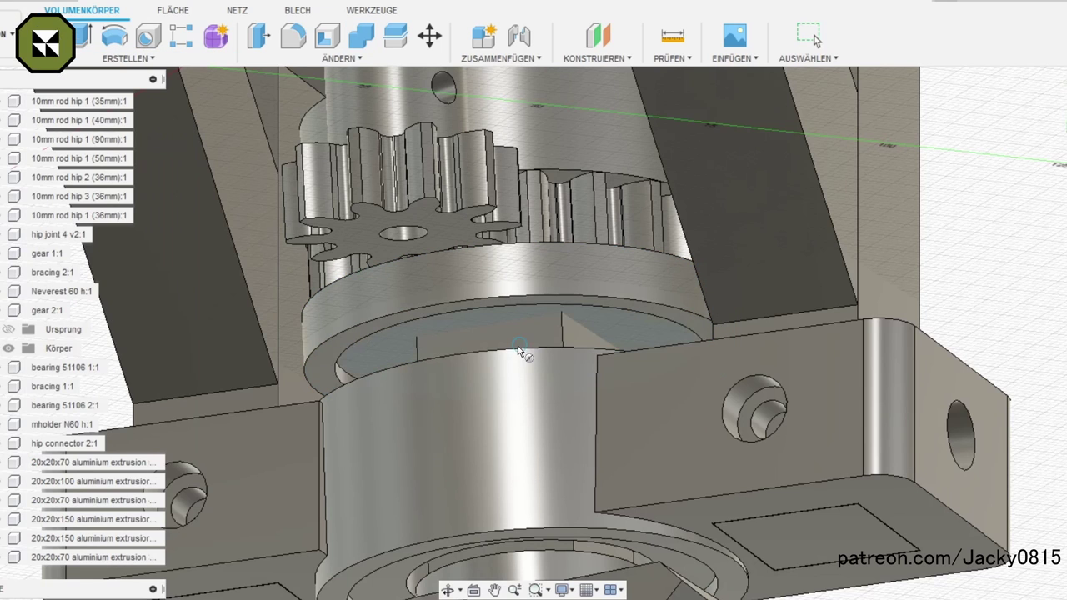
type("29.6")
key("Return")
type("3")
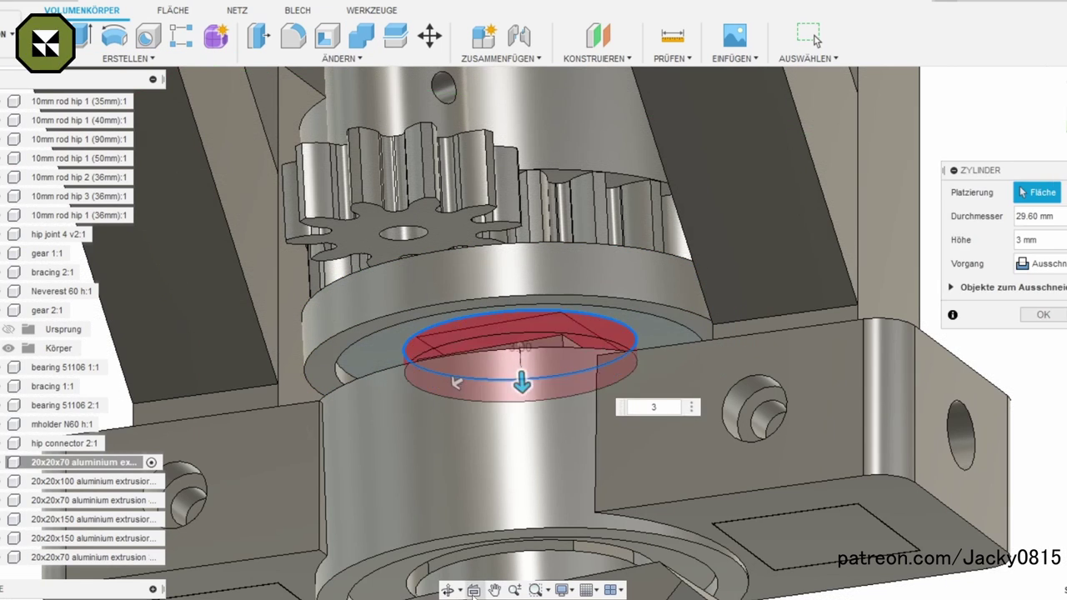
middle_click_drag(557, 371, 480, 337, "shift")
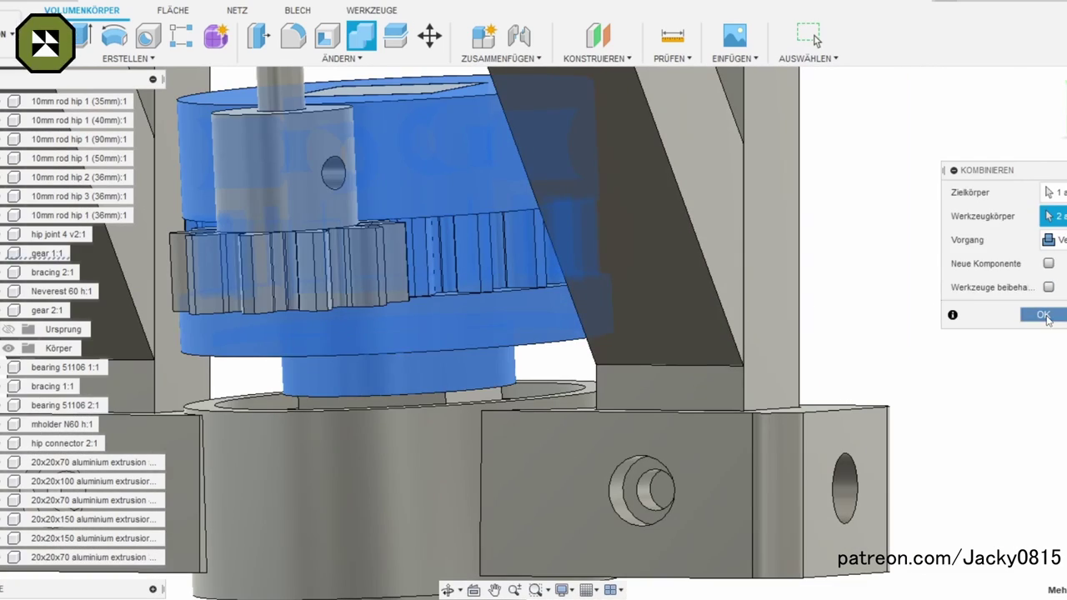
left_click(1043, 315)
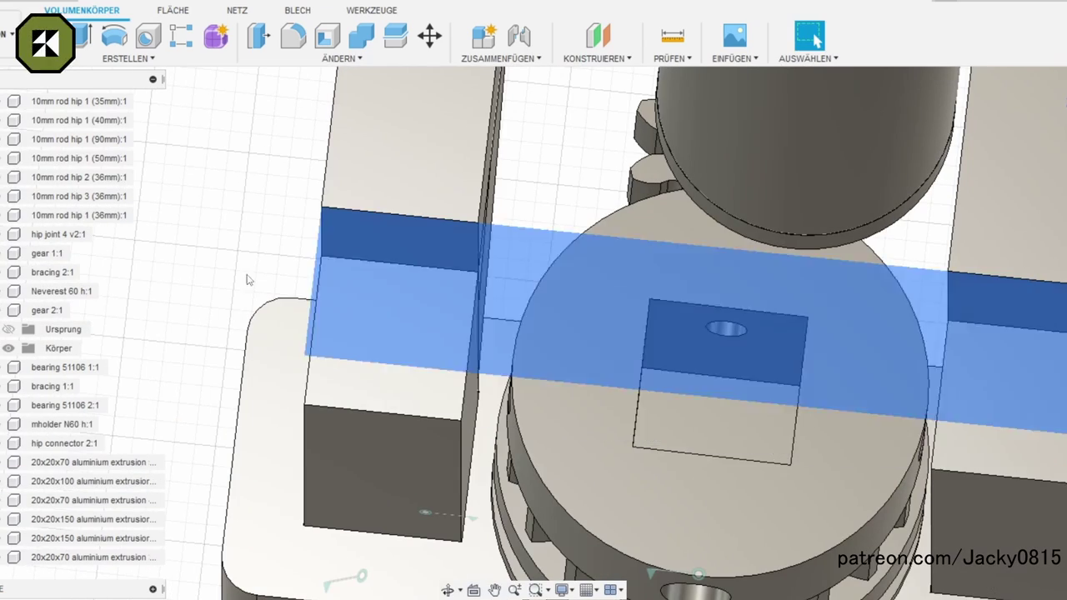
Step: Extrude-cut 20 mm into the gear's top face
left_click(686, 401)
right_click(686, 401)
left_click(640, 184)
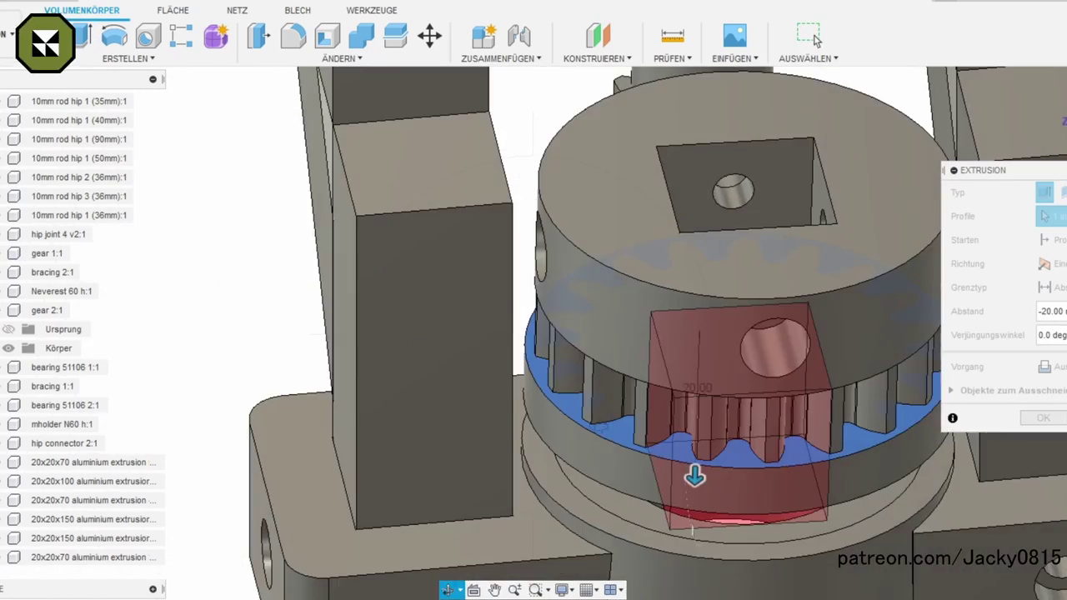
middle_click_drag(597, 500, 601, 352, "shift")
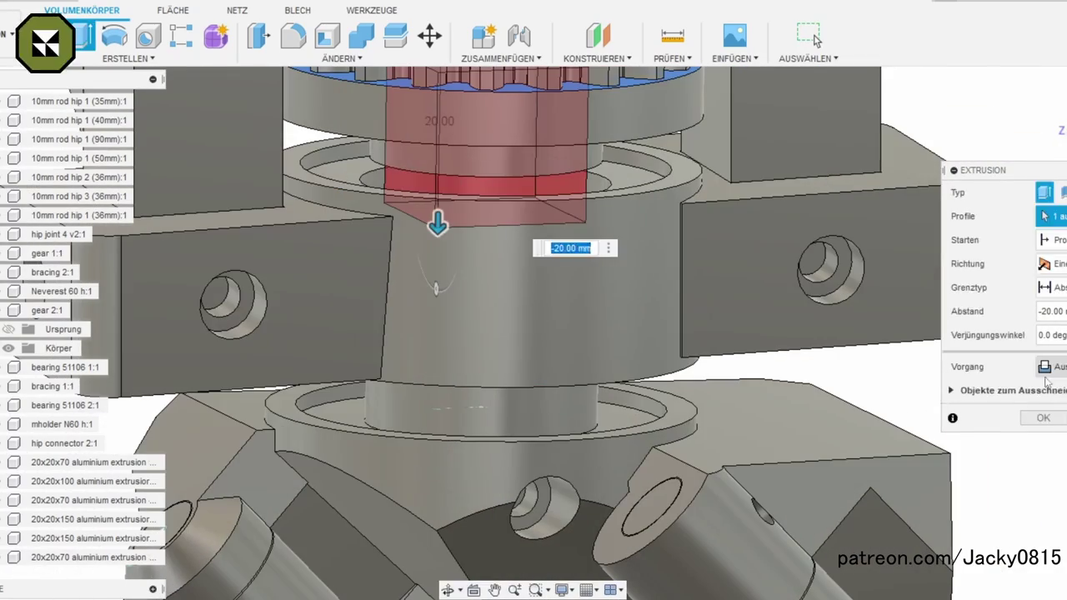
left_click(1043, 417)
mouse_move(446, 496)
middle_mouse_down("shift")
mouse_move(486, 363)
mouse_move(485, 485)
mouse_move(513, 228)
mouse_move(550, 246)
middle_mouse_up("shift")
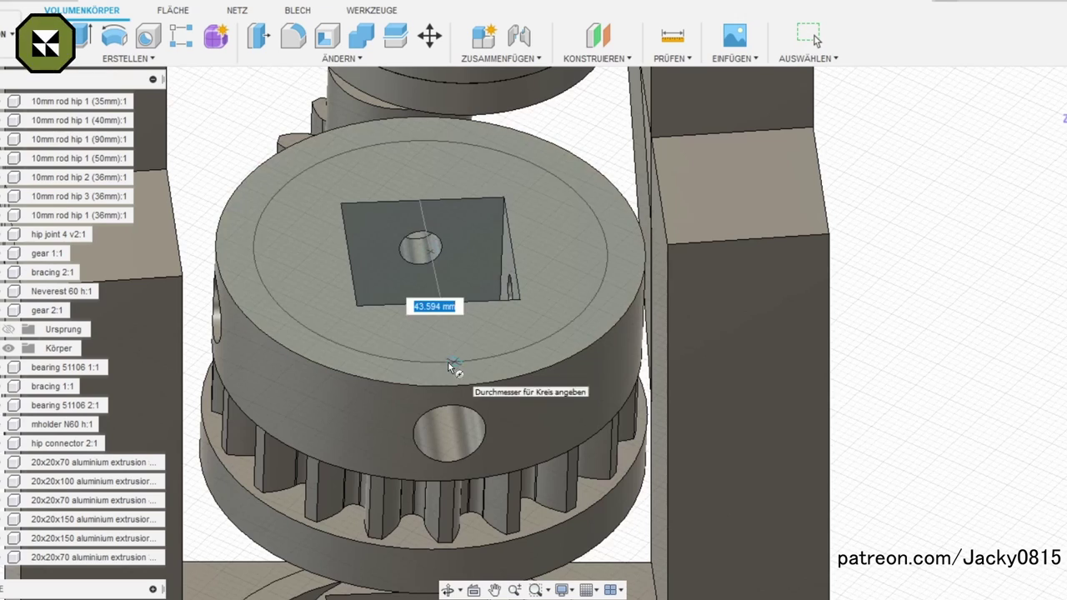
Step: Add a 44 mm cylinder reaching down into the gear and combine it with the body
type("44")
key("Return")
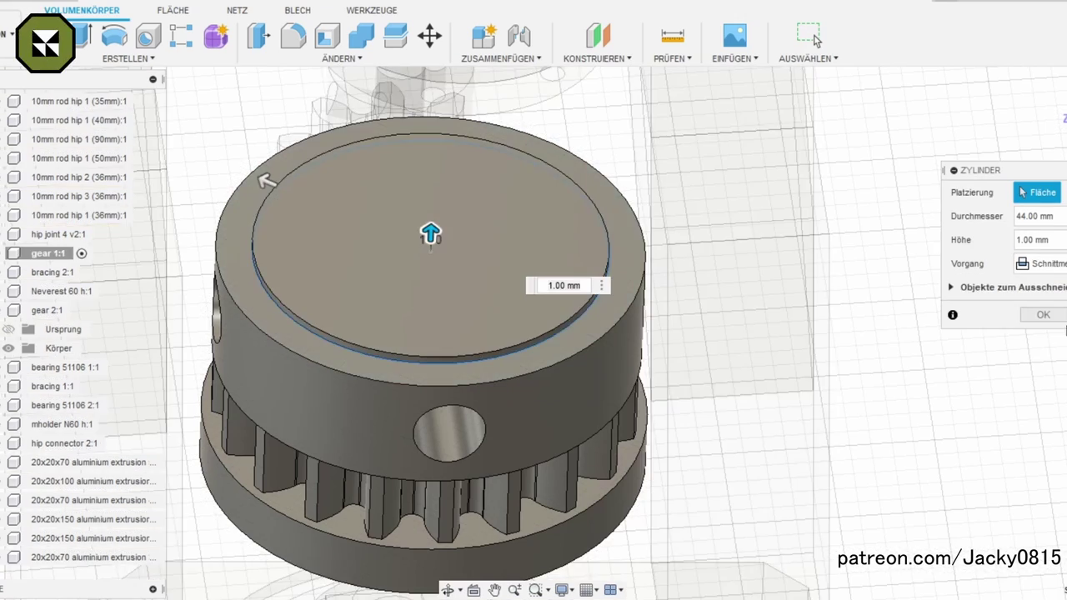
left_click_drag(429, 231, 423, 340)
middle_click_drag(448, 551, 451, 402, "shift")
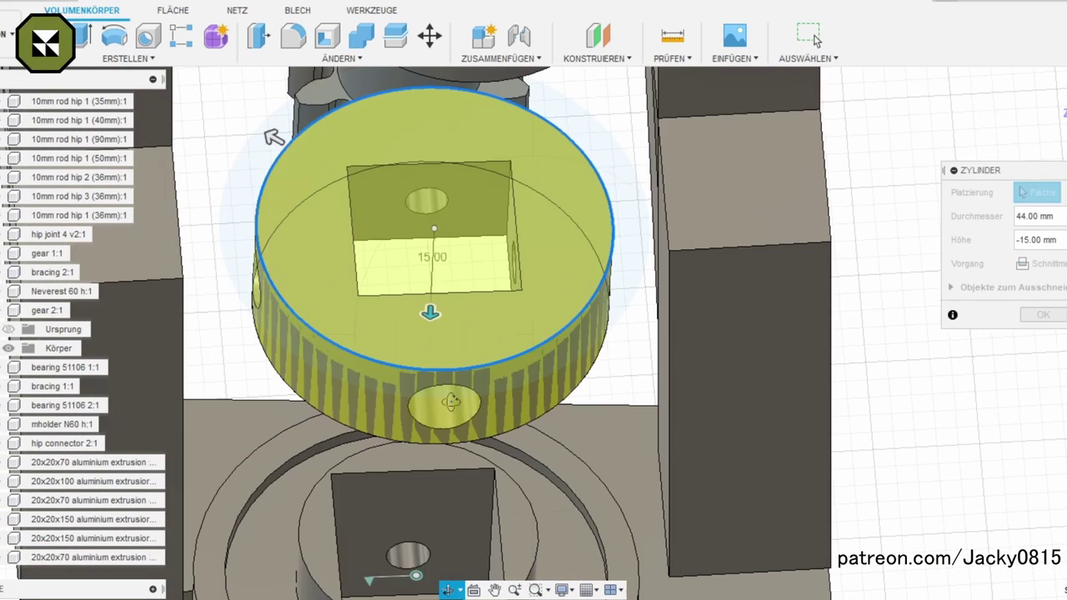
middle_click_drag(465, 590, 421, 355, "shift")
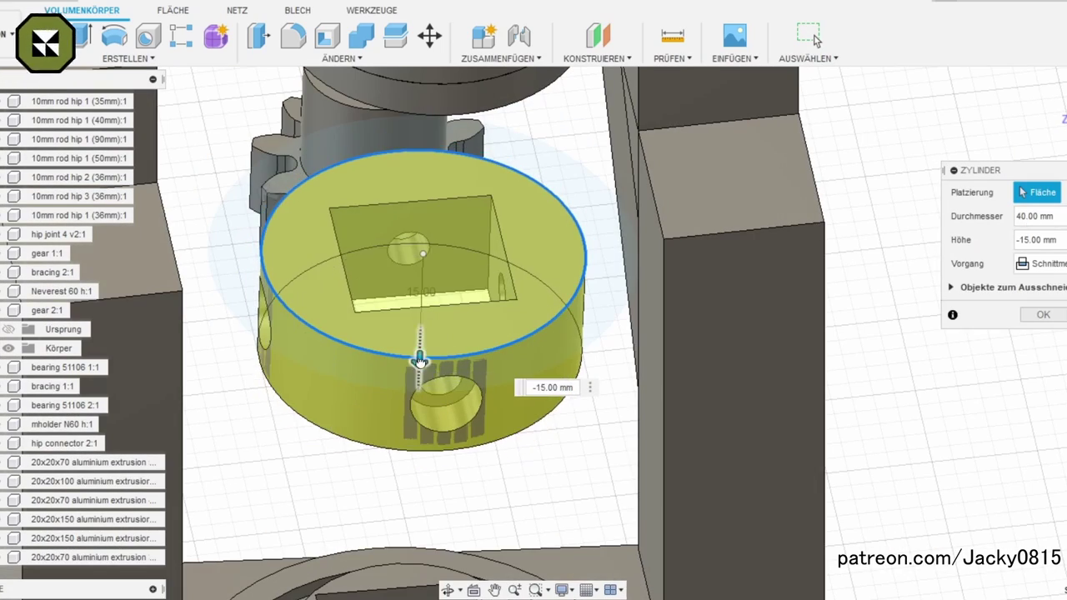
key("Return")
left_click(1053, 279)
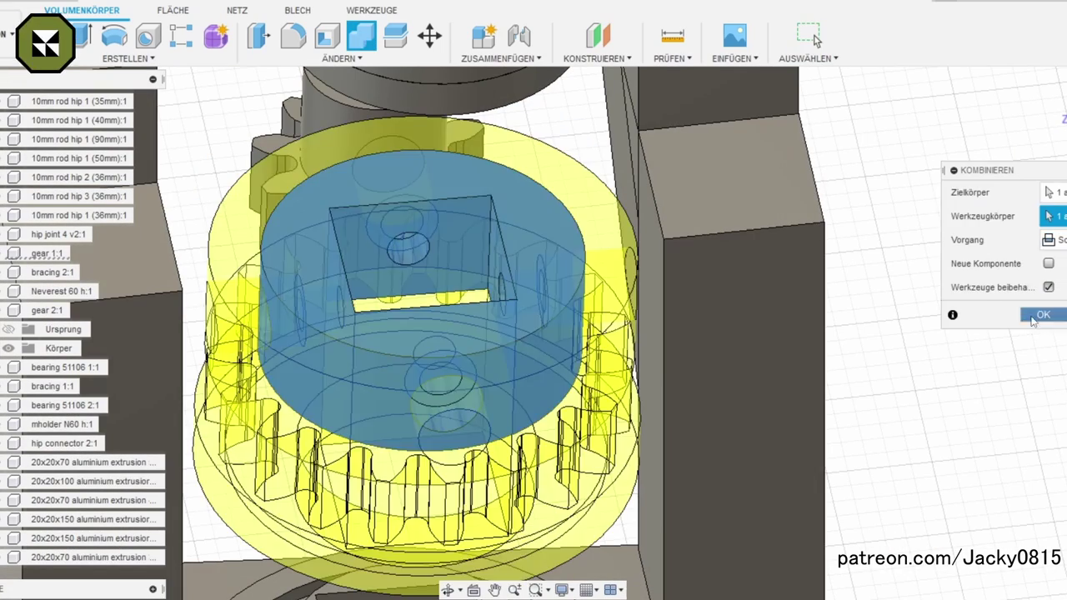
left_click(1043, 314)
Step: Add another cylinder on the hub's top face with a -15 mm height
left_click(129, 58)
left_click(107, 322)
left_click(422, 250)
type("-15")
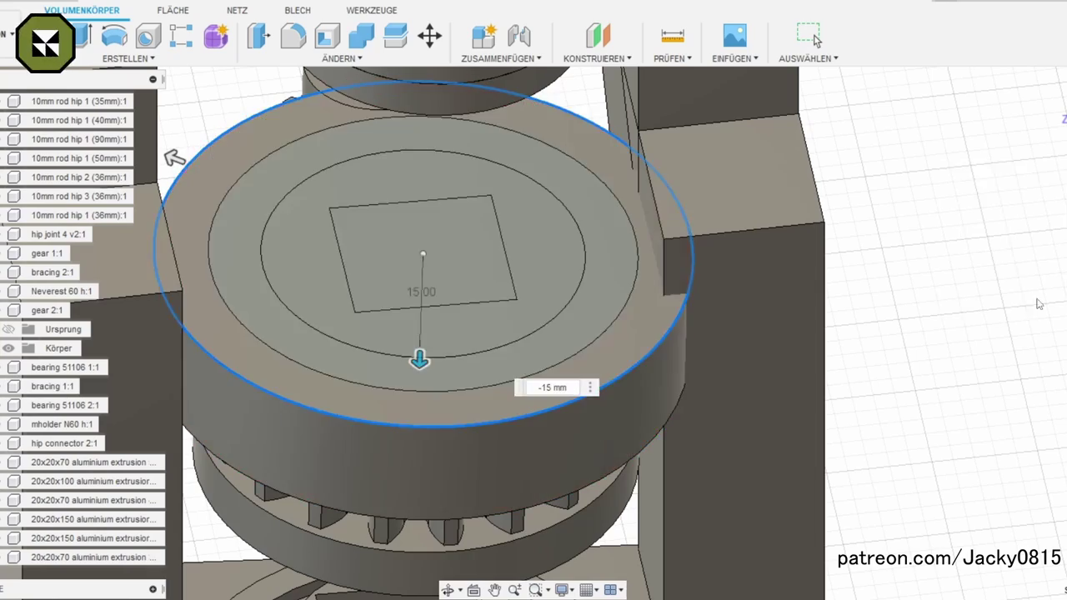
key("Return")
left_click(357, 37)
Step: Join the hub to the gear body and inspect the finished hub
left_click(655, 317)
key("Return")
left_click(357, 38)
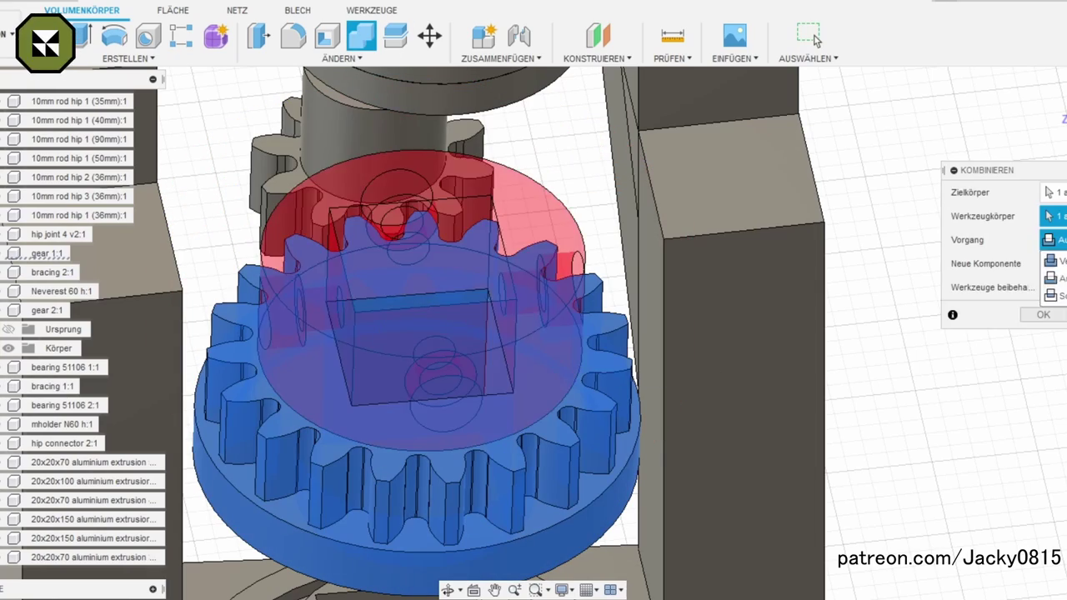
key("Return")
left_click(448, 590)
mouse_move(450, 467)
left_mouse_down()
mouse_move(418, 490)
mouse_move(559, 367)
mouse_move(578, 372)
mouse_move(414, 381)
mouse_move(386, 433)
left_mouse_up()
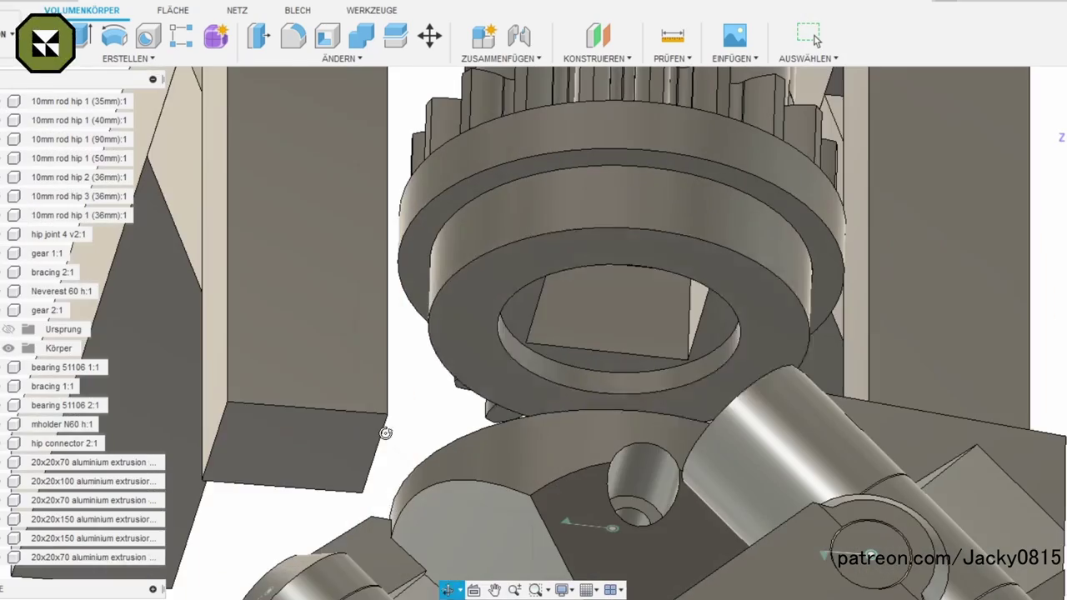
Step: Measure the motor shaft's circular edge in the gear and bearing stack
left_click(699, 356)
scroll(649, 240, "up", 2)
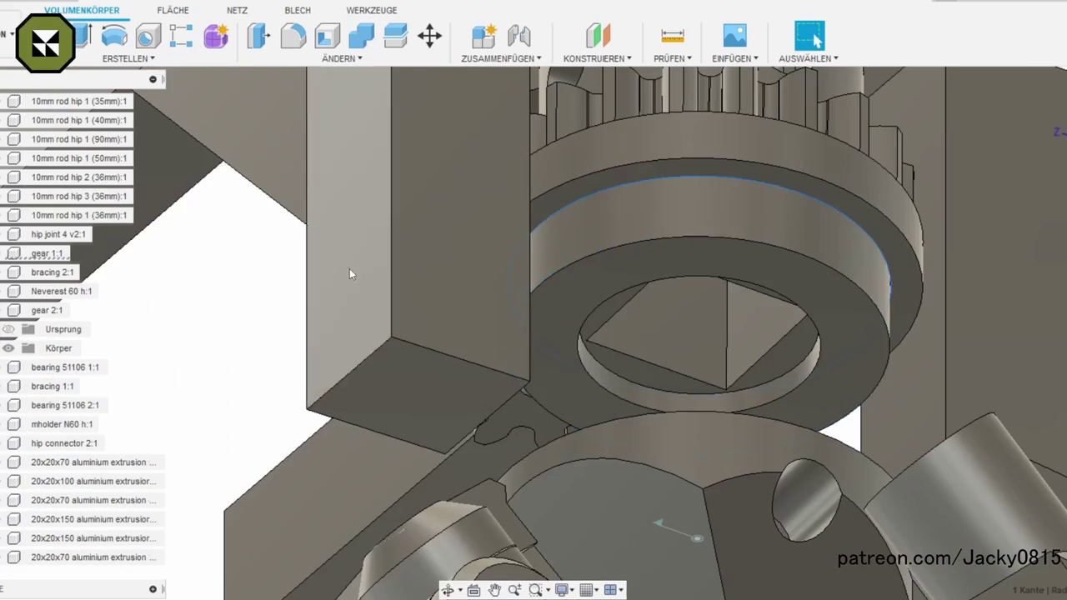
middle_click_drag(350, 274, 453, 453, "shift")
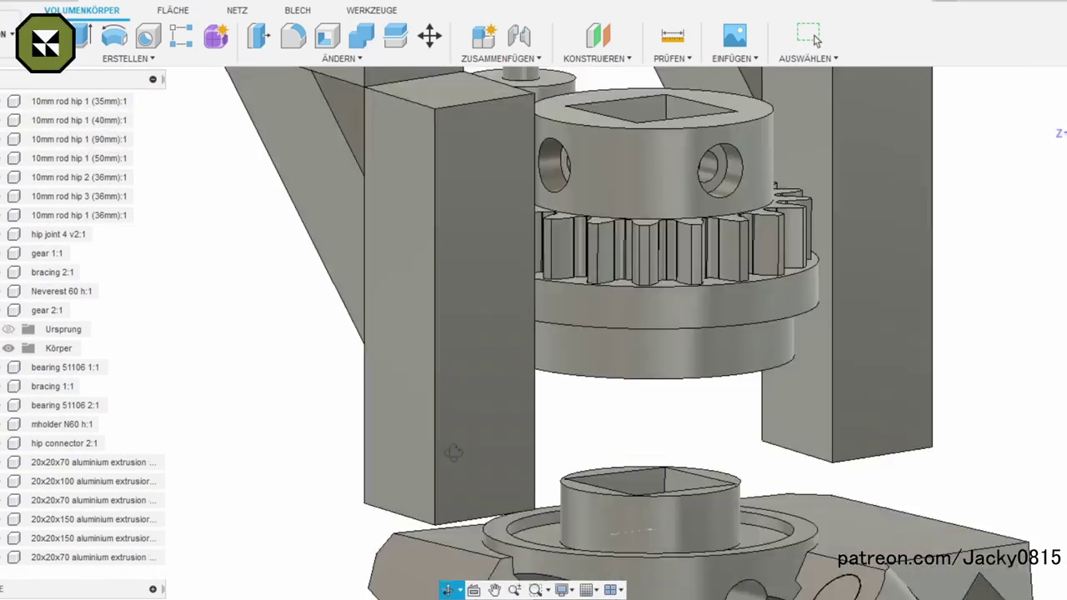
left_click_drag(454, 453, 440, 438)
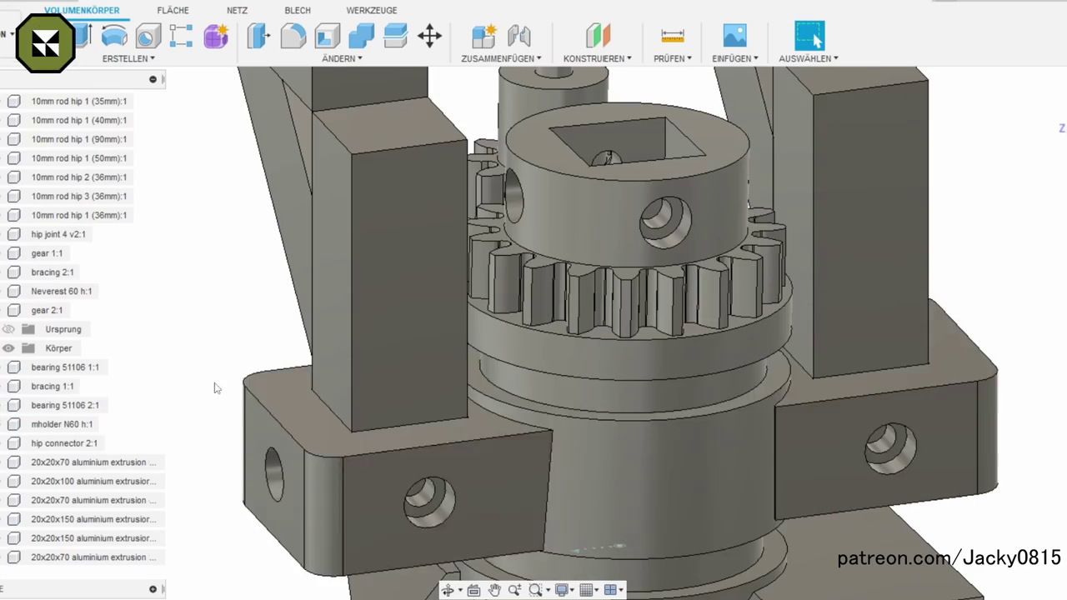
mouse_move(542, 388)
left_mouse_down()
mouse_move(565, 275)
mouse_move(549, 417)
mouse_move(532, 366)
left_mouse_up()
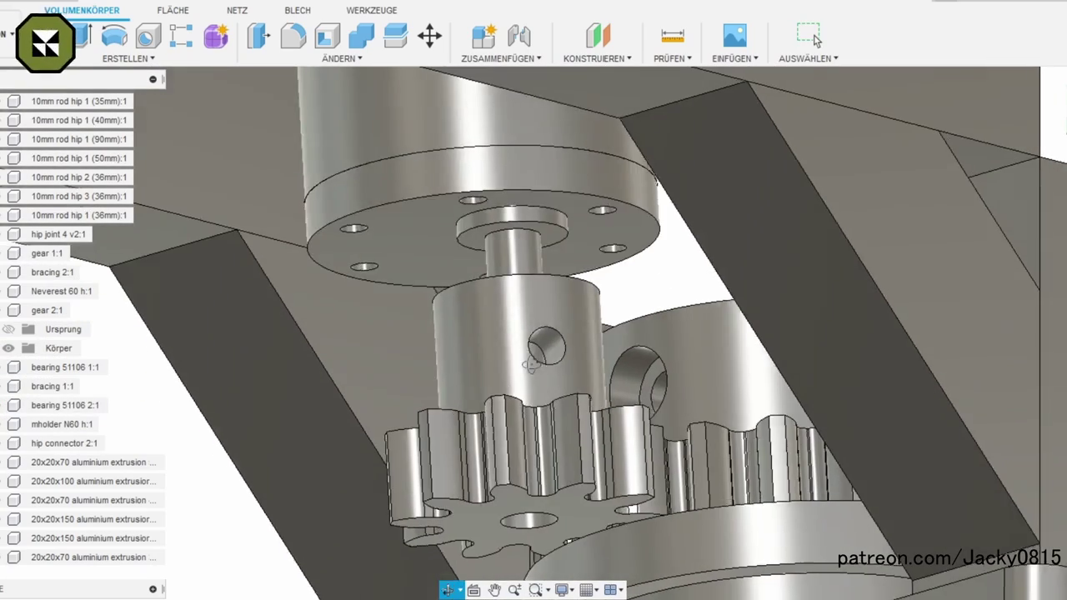
left_click(672, 41)
left_click(557, 278)
middle_click_drag(557, 277, 579, 275, "shift")
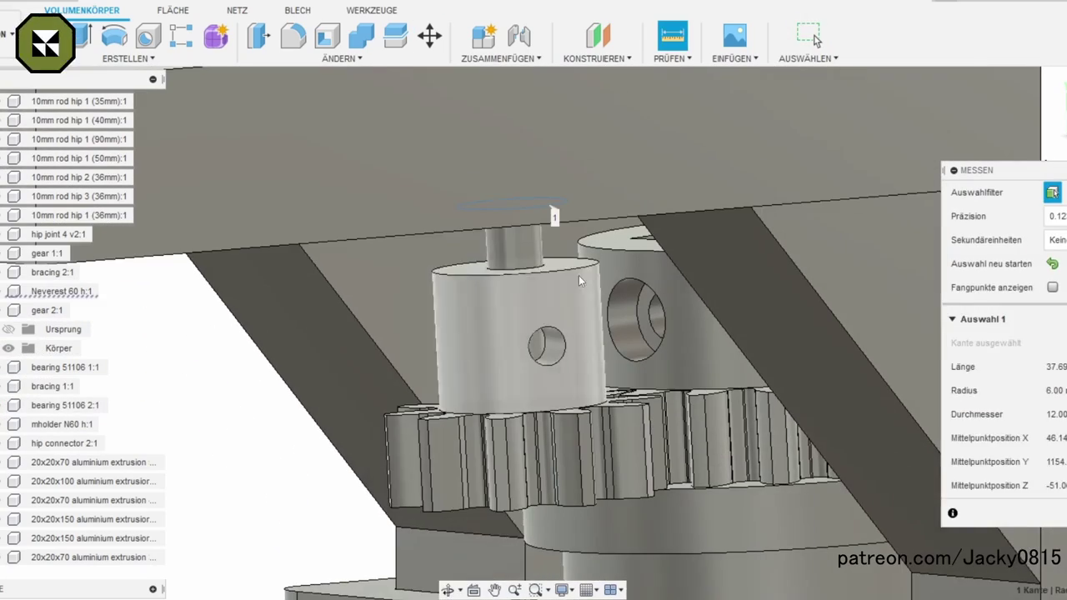
key("Escape")
Step: Measure the shaft gaps at the gear from several angles
mouse_move(469, 547)
middle_mouse_down("shift")
mouse_move(560, 471)
mouse_move(701, 109)
middle_mouse_up("shift")
key("i")
key("Escape")
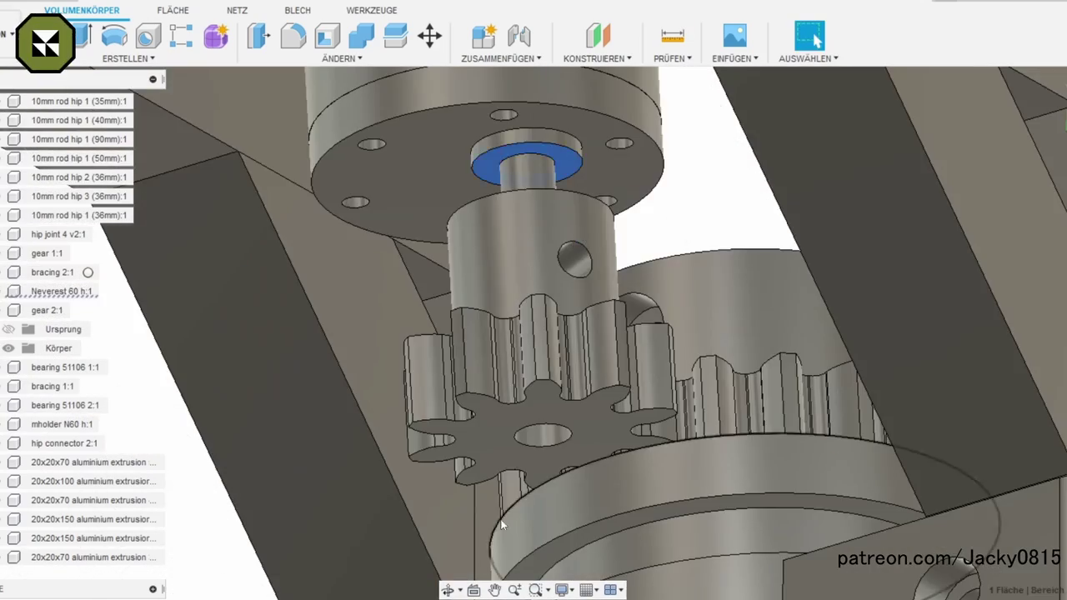
mouse_move(548, 467)
middle_mouse_down("shift")
mouse_move(477, 523)
mouse_move(494, 167)
middle_mouse_up("shift")
key("i")
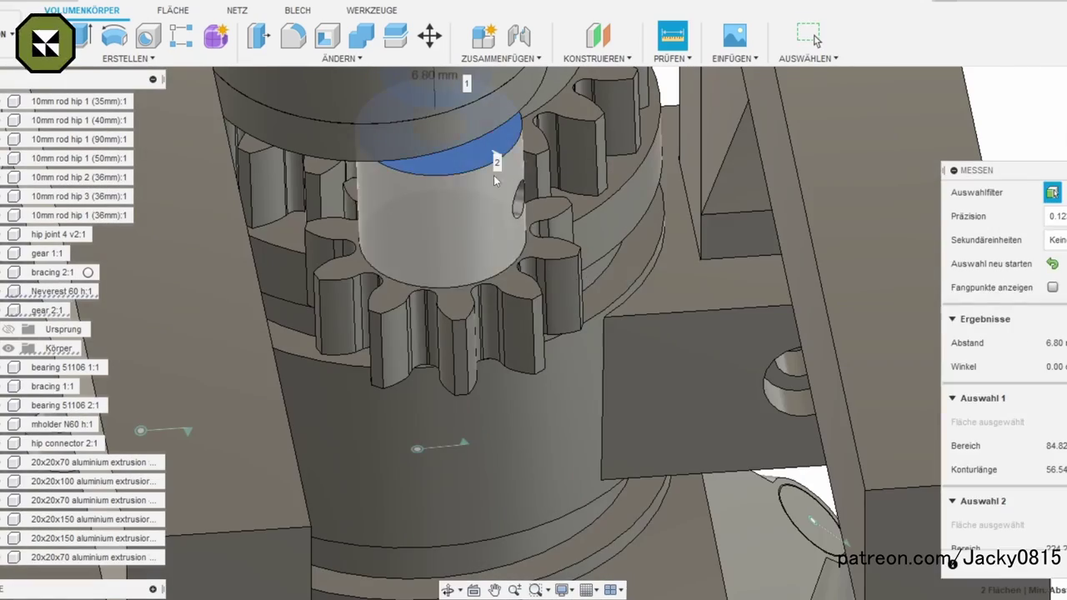
key("Escape")
middle_click_drag(417, 448, 474, 348, "shift")
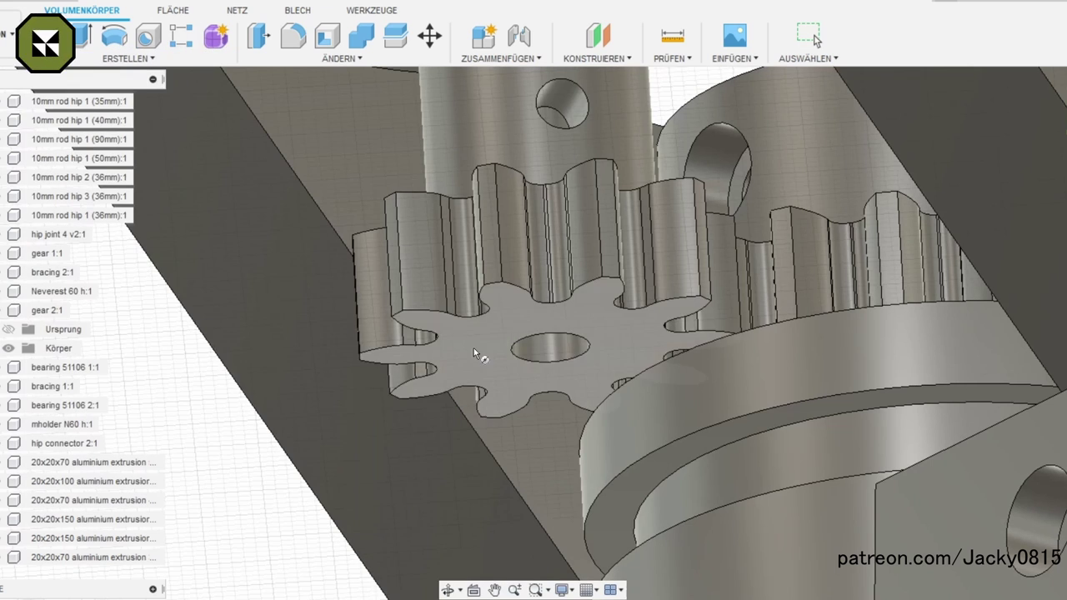
type("8")
Step: Add a 7 mm tall cylinder on the small gear's underside face
key("Return")
key("Return")
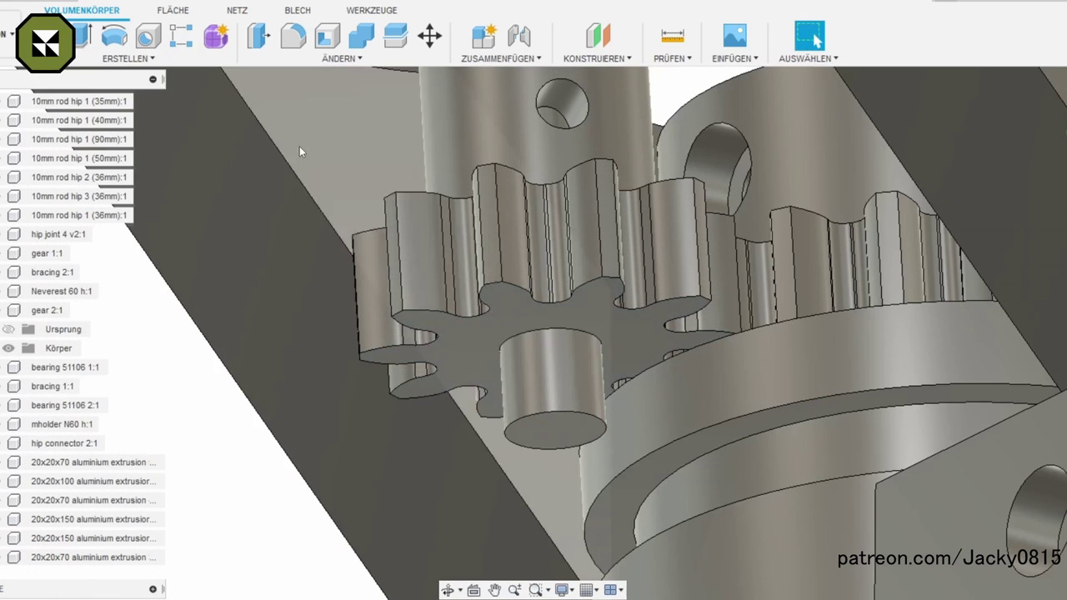
left_click(641, 333)
type("7")
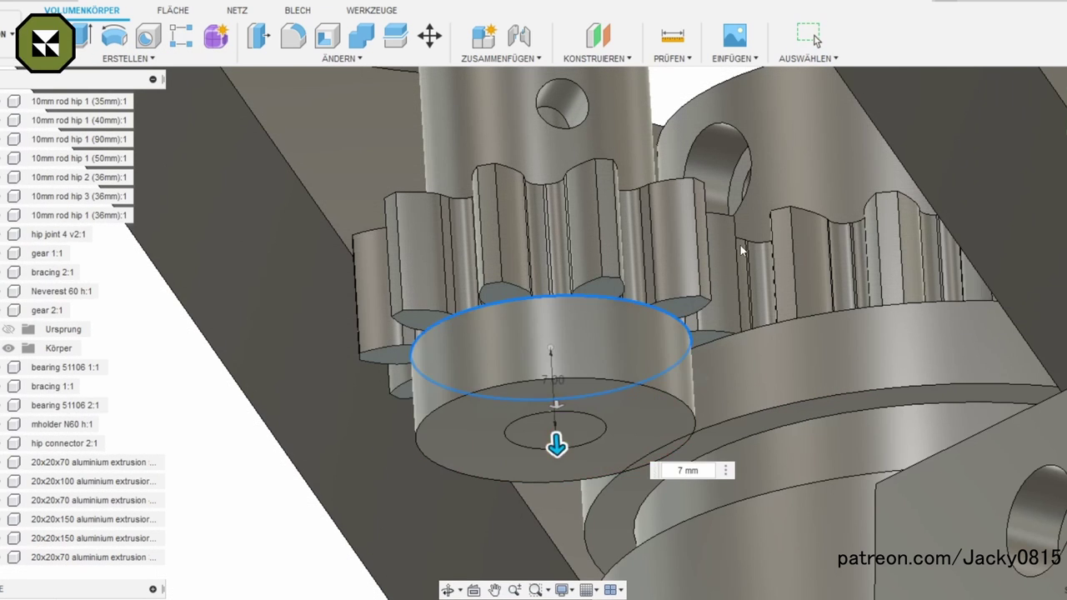
key("Return")
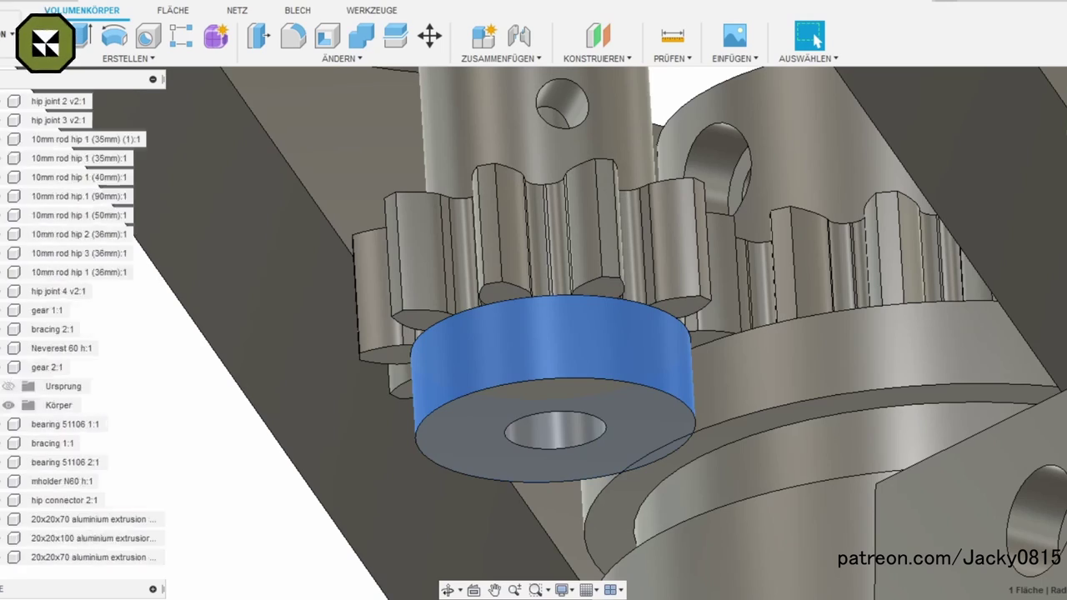
scroll(97, 283, "up", 5)
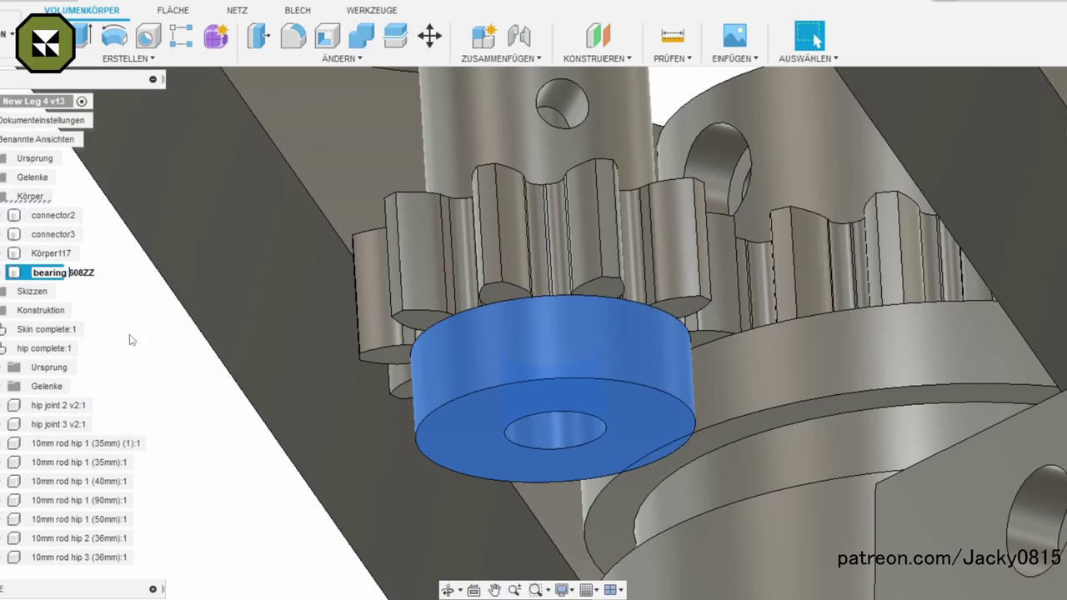
Step: Name the new body bearing 608ZZ and check the gear and shaft area
left_click(80, 252)
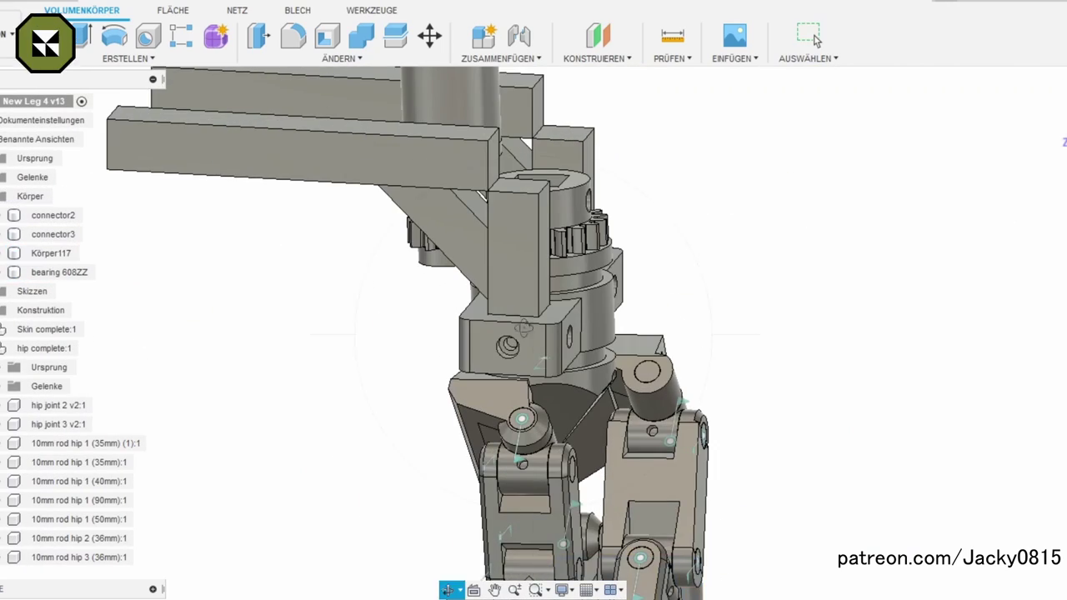
scroll(524, 328, "up", 5)
mouse_move(523, 328)
middle_mouse_down("shift")
mouse_move(564, 376)
mouse_move(546, 338)
mouse_move(548, 386)
mouse_move(544, 375)
middle_mouse_up("shift")
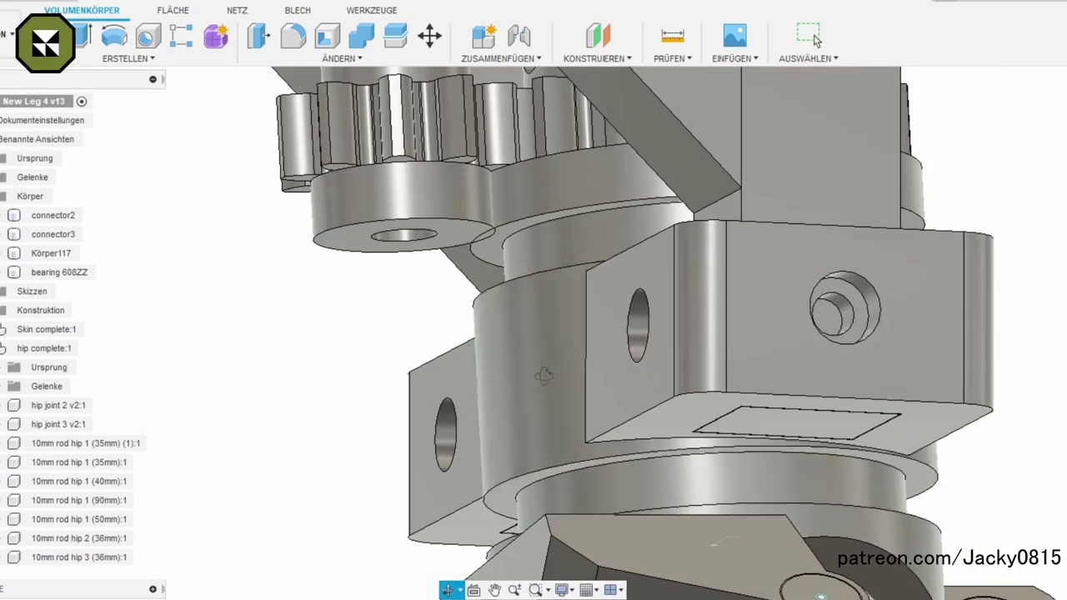
mouse_move(544, 215)
middle_mouse_down("shift")
mouse_move(507, 339)
mouse_move(529, 239)
mouse_move(580, 221)
mouse_move(557, 309)
middle_mouse_up("shift")
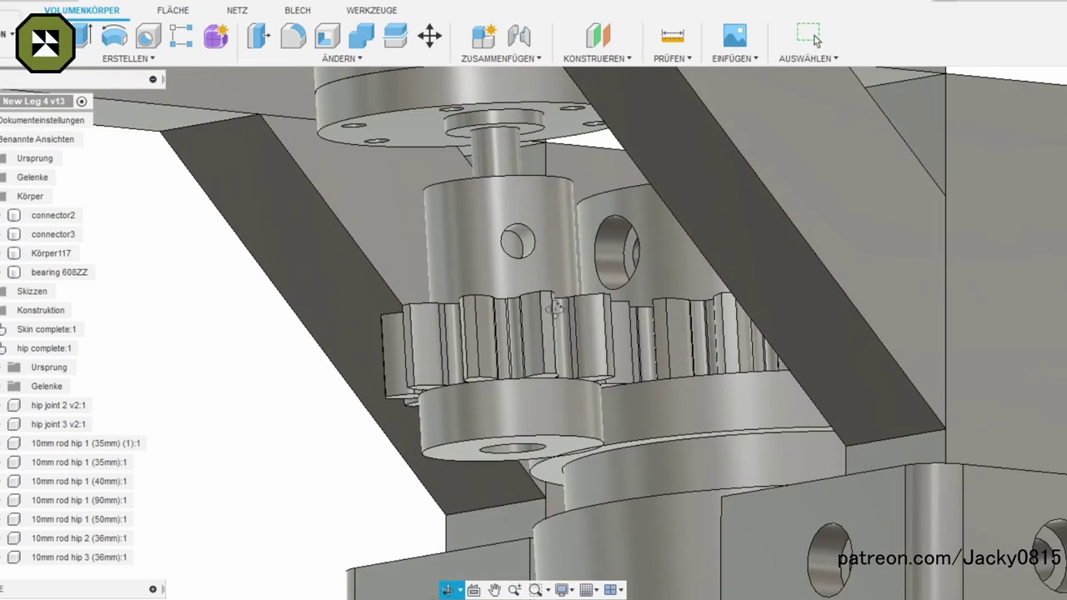
left_click(4, 275)
mouse_move(550, 251)
middle_mouse_down("shift")
mouse_move(561, 399)
mouse_move(462, 176)
middle_mouse_up("shift")
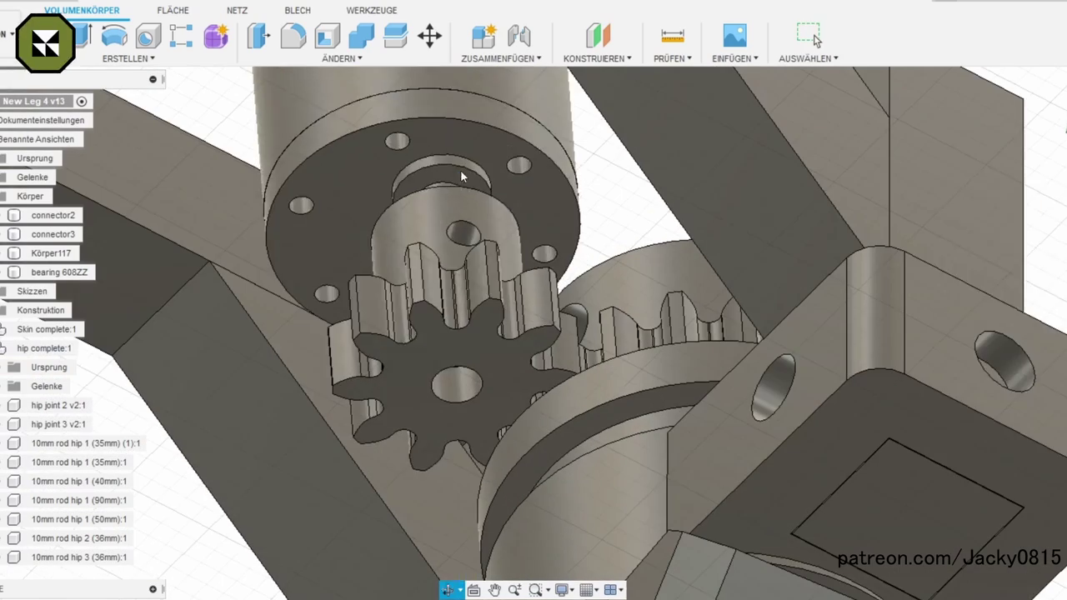
left_click(460, 176)
Step: Shift the motor 5 mm along Z and confirm a 2.50 mm flange-to-hub gap
key("m")
middle_click_drag(493, 514, 499, 565, "shift")
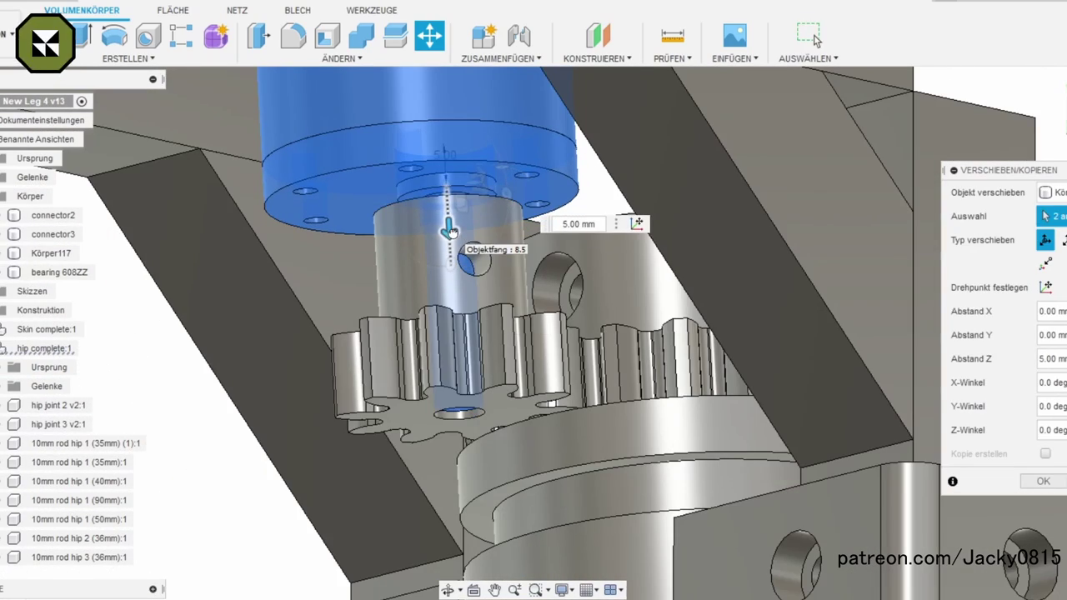
key("i")
left_click(479, 188)
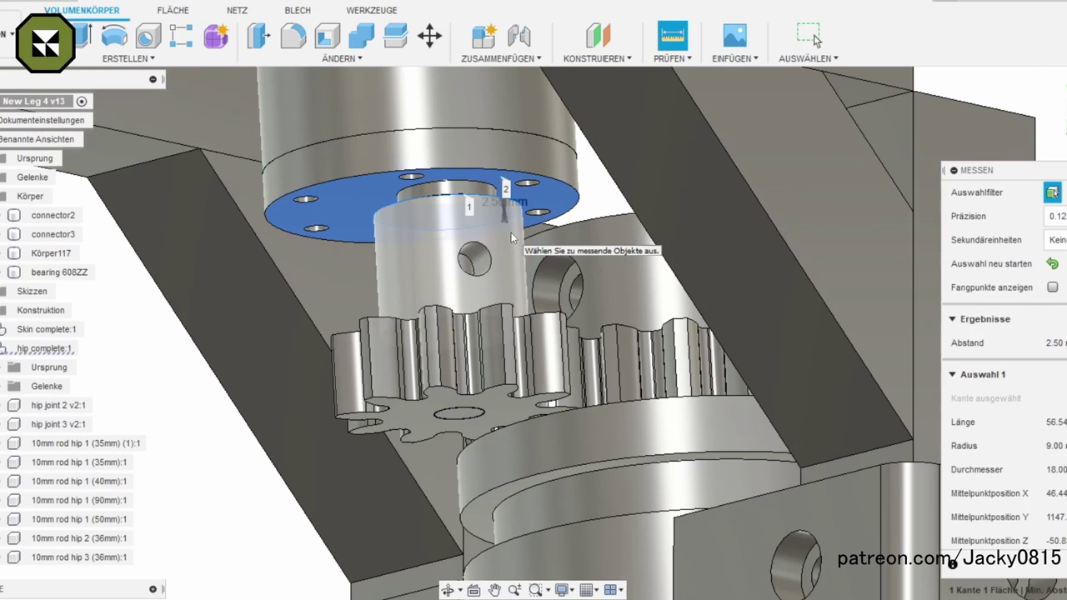
left_click(589, 186)
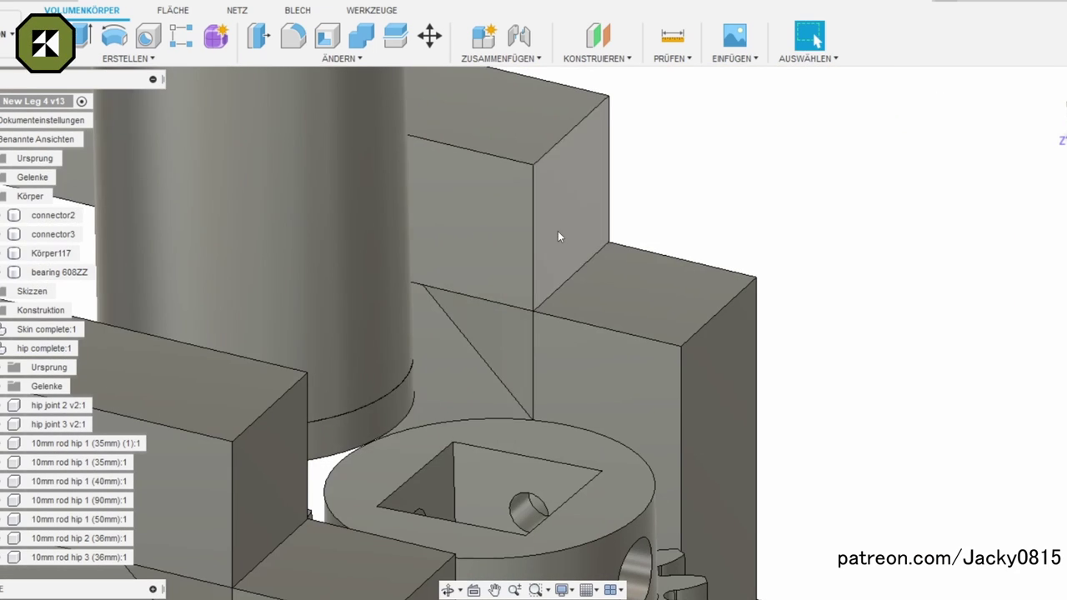
Step: Extend the picked beam face by 60 mm
left_click(558, 231)
key("e")
left_click_drag(434, 219, 197, 420)
key("Return")
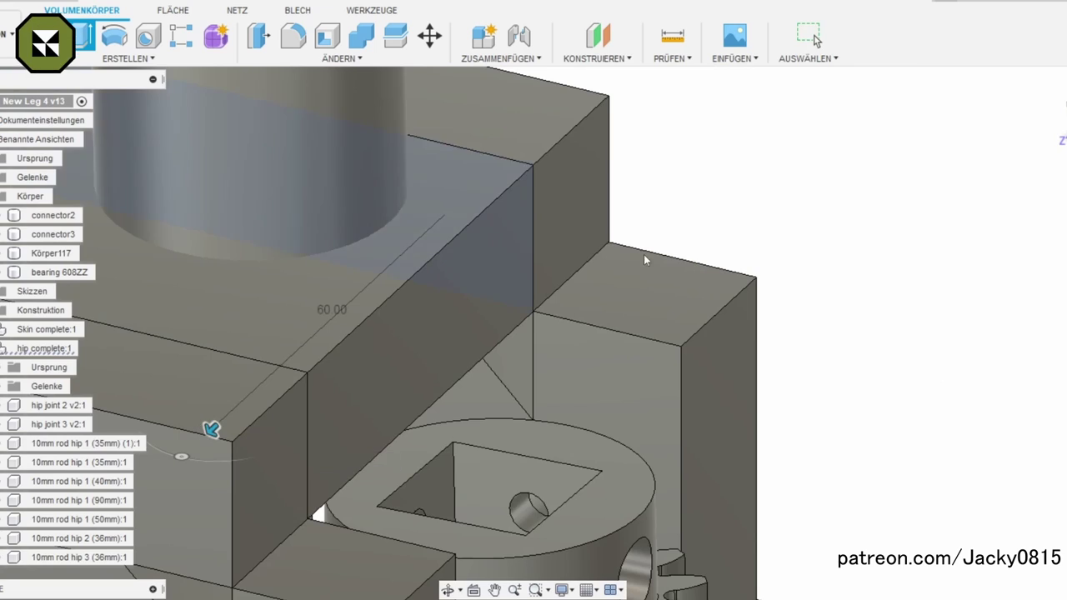
Step: Cut a 110 × 30 mm box 110 mm deep through the frame
right_click(170, 472)
left_click(119, 58)
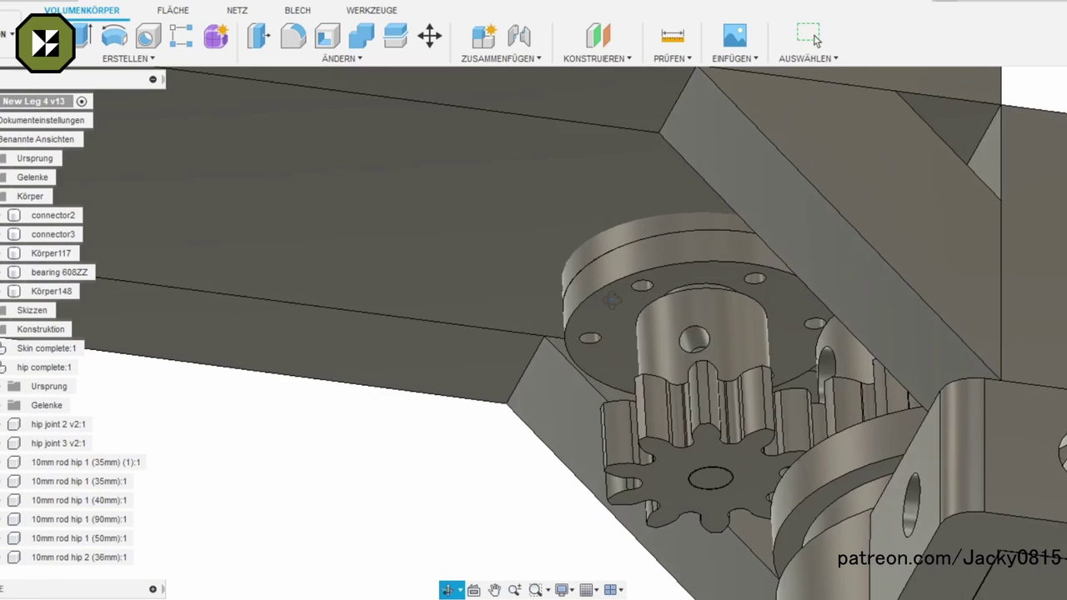
key("i")
left_click(701, 237)
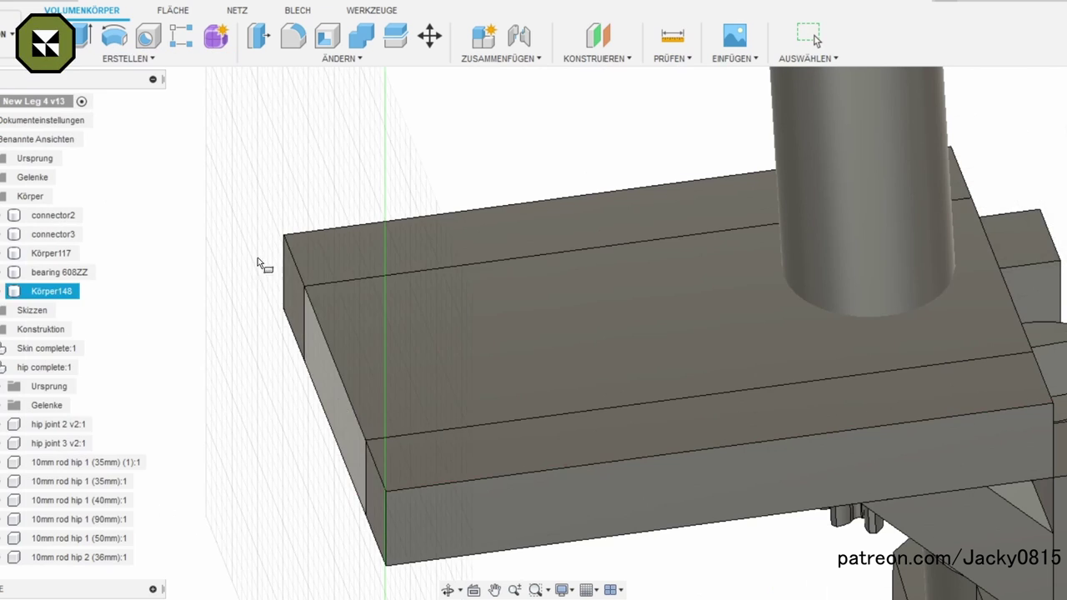
mouse_move(394, 574)
left_mouse_down()
mouse_move(639, 350)
mouse_move(686, 375)
left_mouse_up()
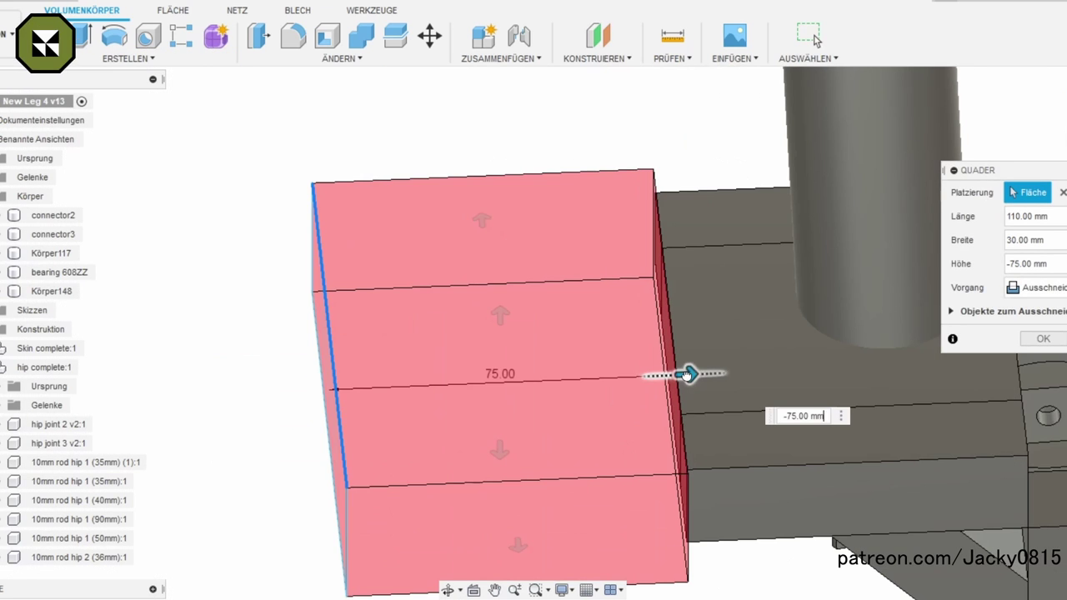
type("-110")
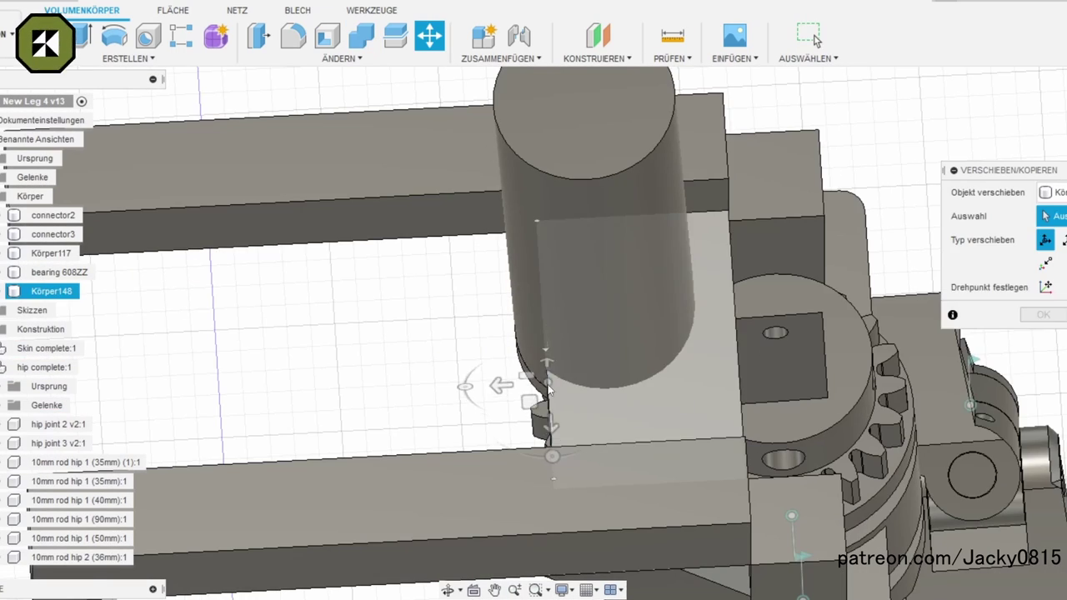
Step: Move plate Körper148 7 mm sideways and about 10 mm down
left_click(548, 387)
left_click_drag(500, 385, 476, 388)
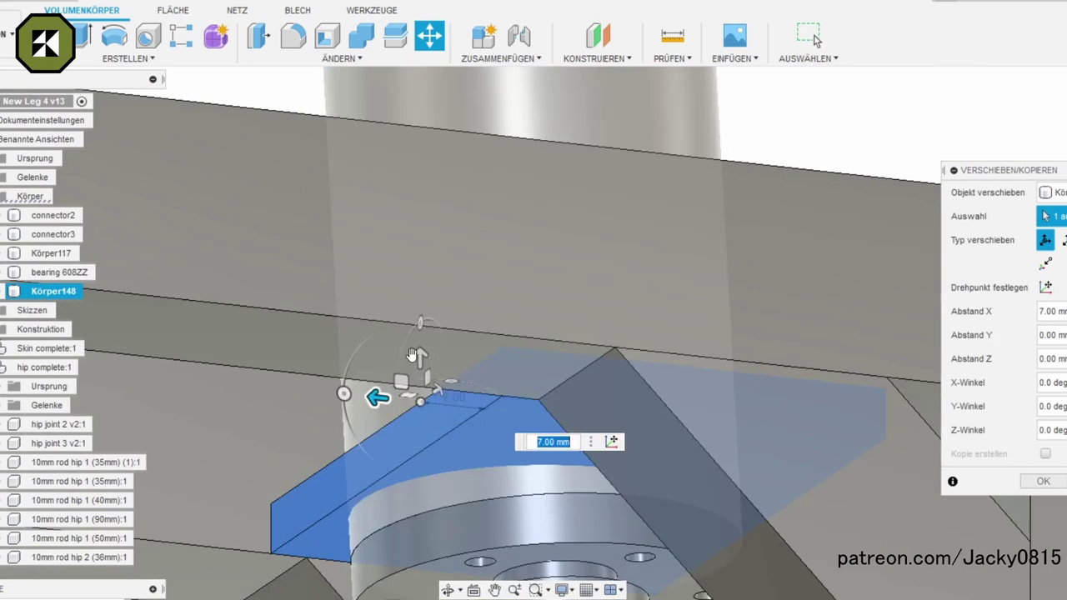
left_click_drag(412, 355, 420, 434)
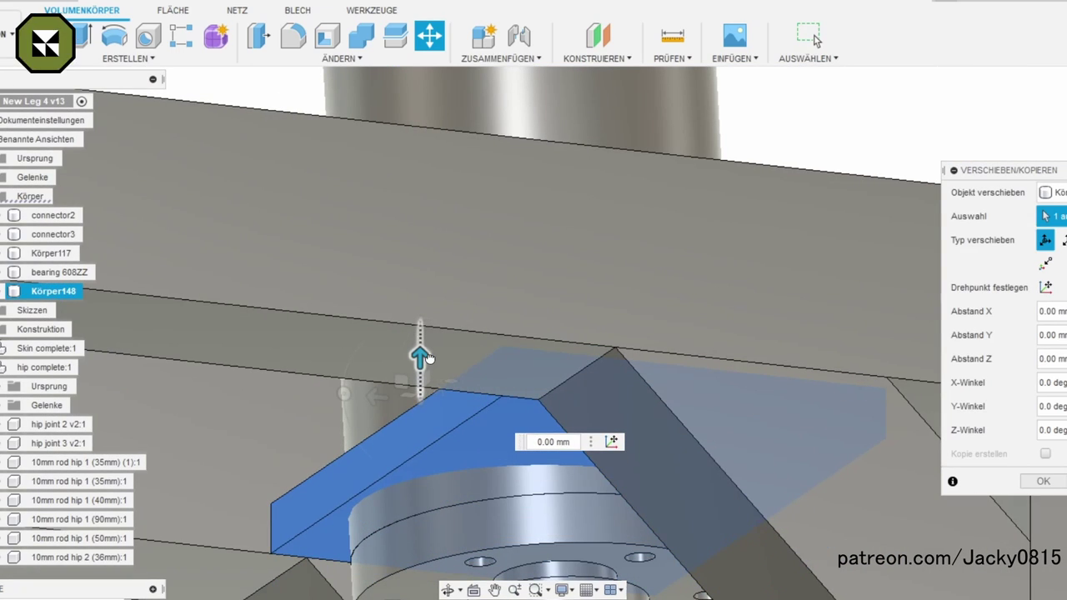
left_click_drag(423, 357, 422, 417)
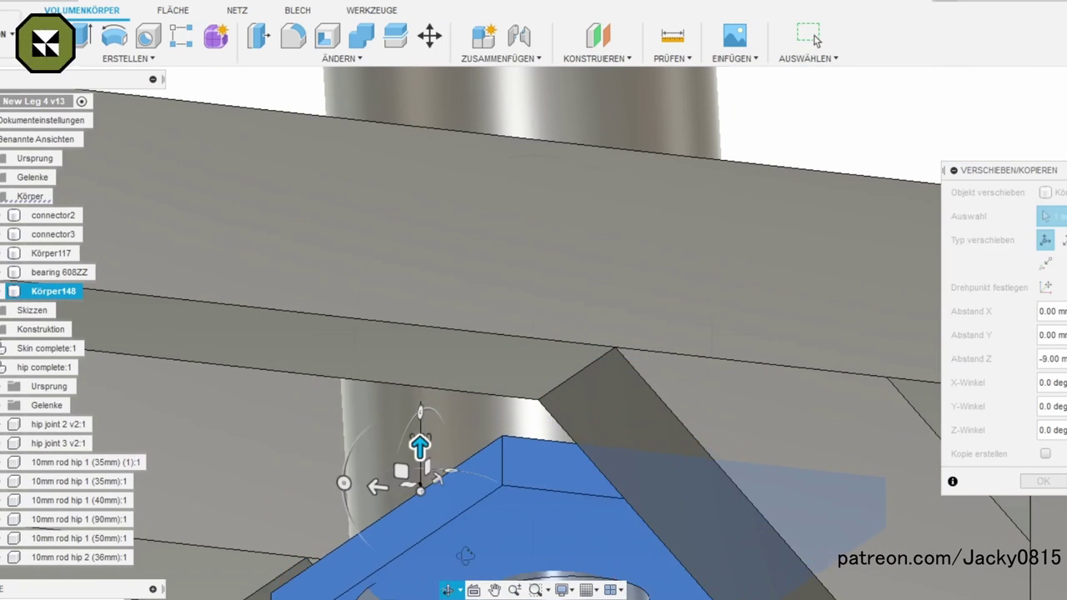
mouse_move(465, 556)
middle_mouse_down("shift")
mouse_move(409, 268)
mouse_move(288, 337)
mouse_move(438, 236)
middle_mouse_up("shift")
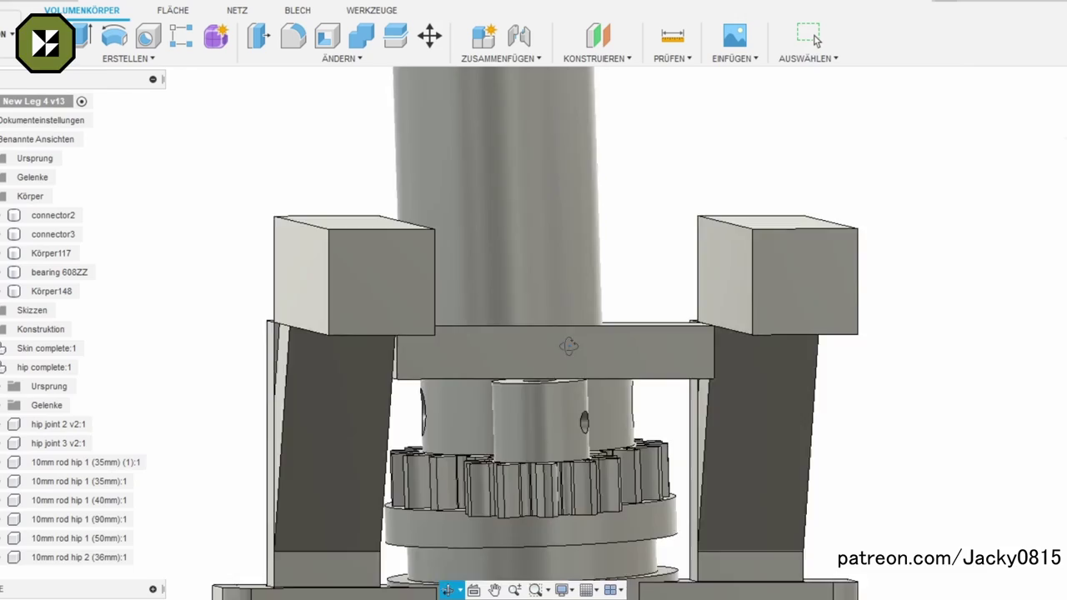
left_click_drag(569, 346, 690, 356)
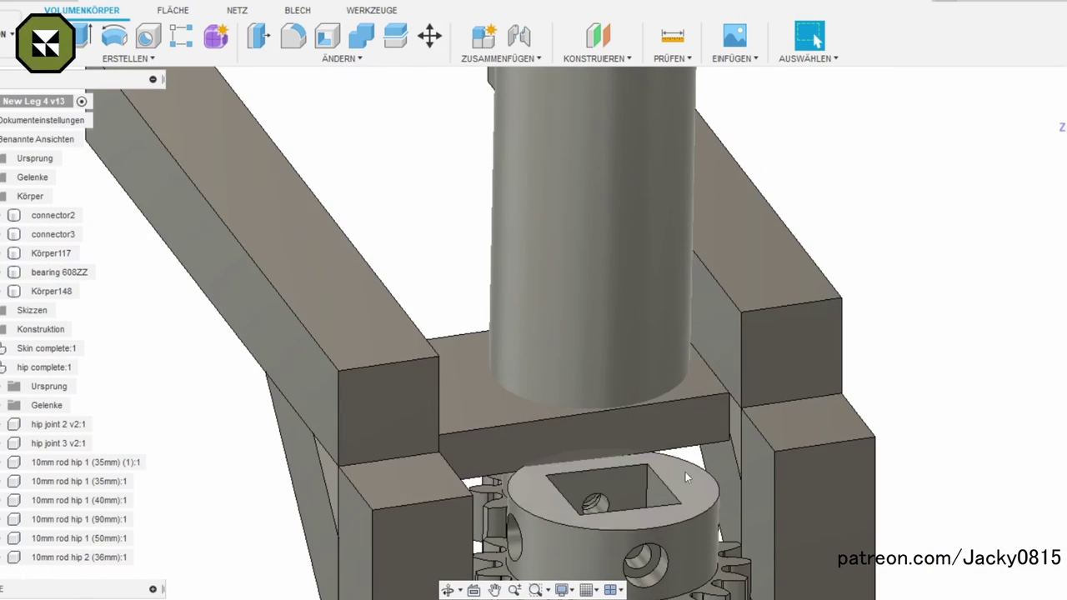
Step: Cut a 40 mm cylindrical pocket into the plate and slide the body 15 mm down
key("j")
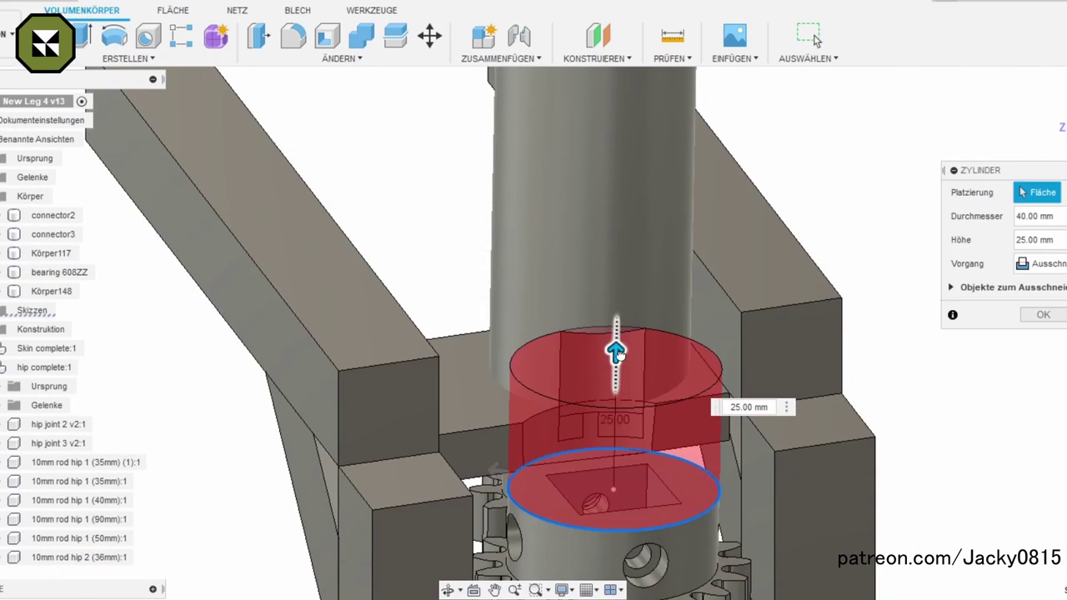
left_click(1042, 315)
left_click_drag(454, 319, 543, 448)
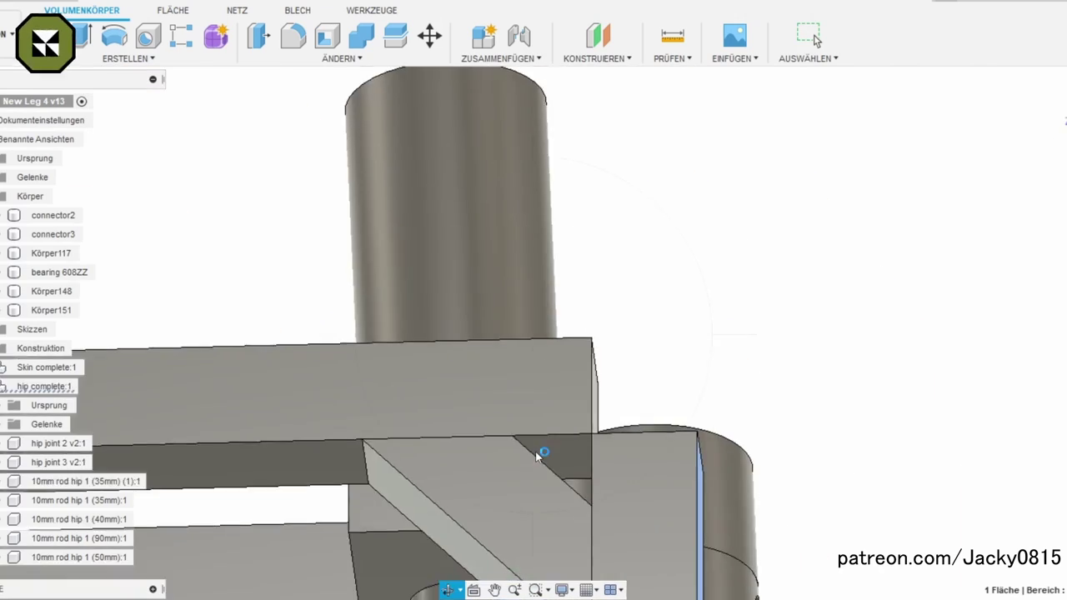
left_click(128, 58)
left_click(91, 325)
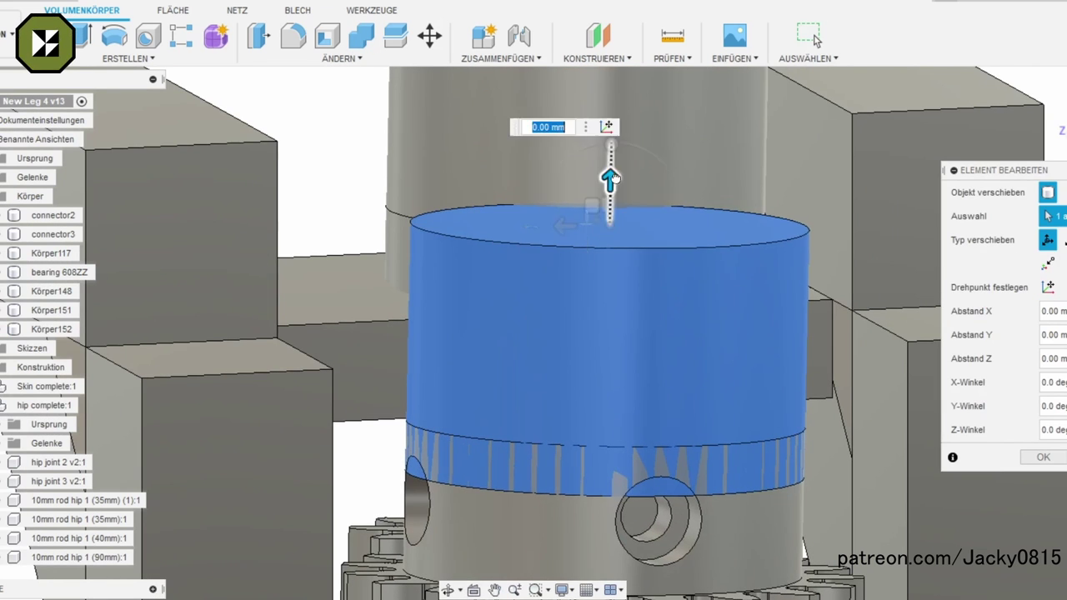
left_click_drag(608, 178, 755, 417)
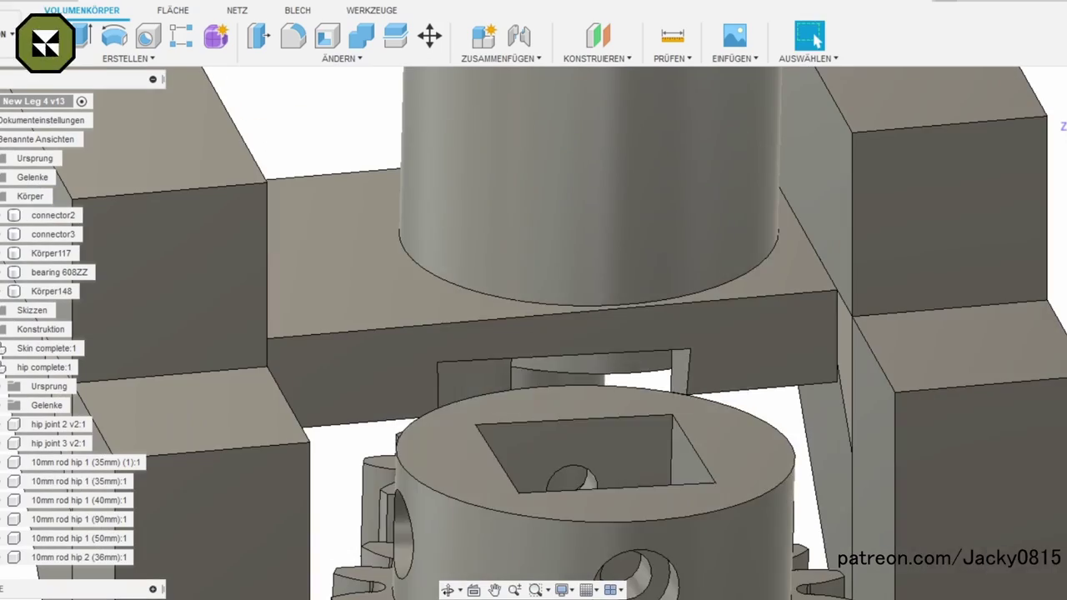
Step: Re-edit the 40 mm cylinder and extrude the plate face as a 10 mm join
right_click(955, 454)
left_click(1000, 479)
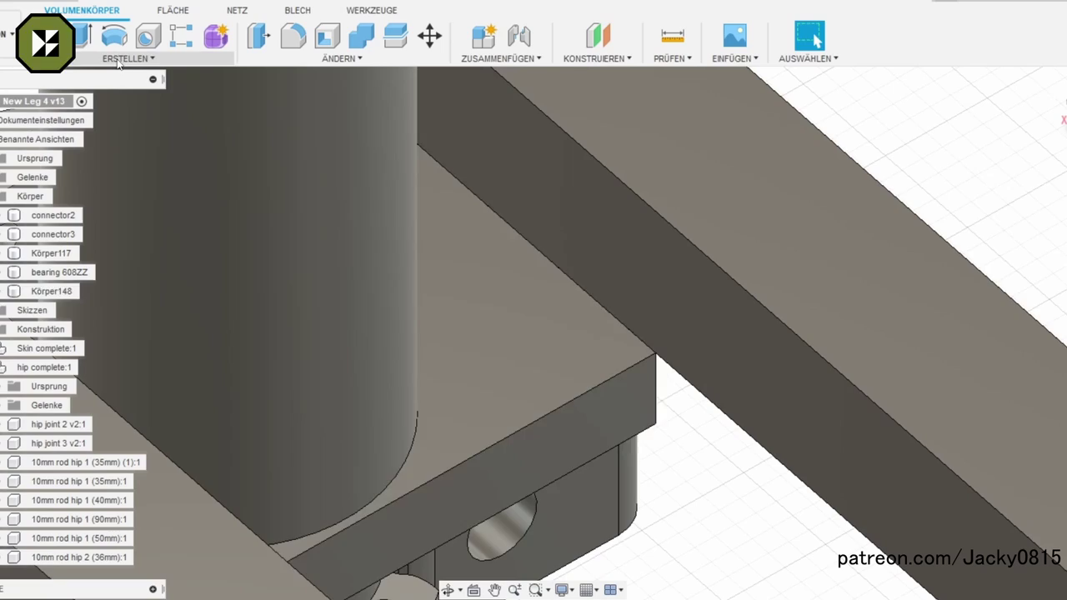
right_click(520, 441)
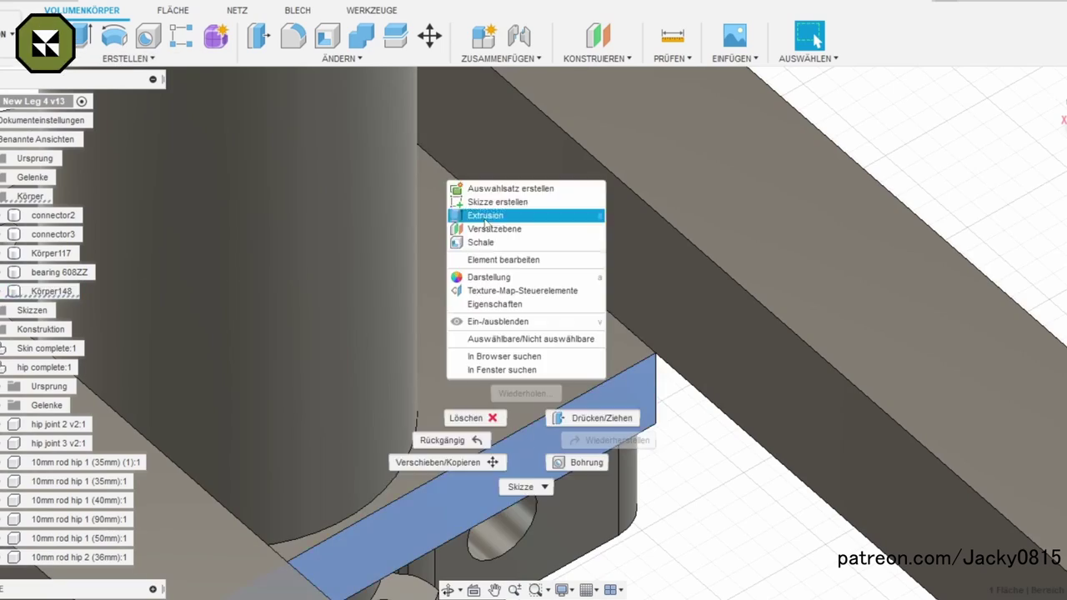
left_click(480, 212)
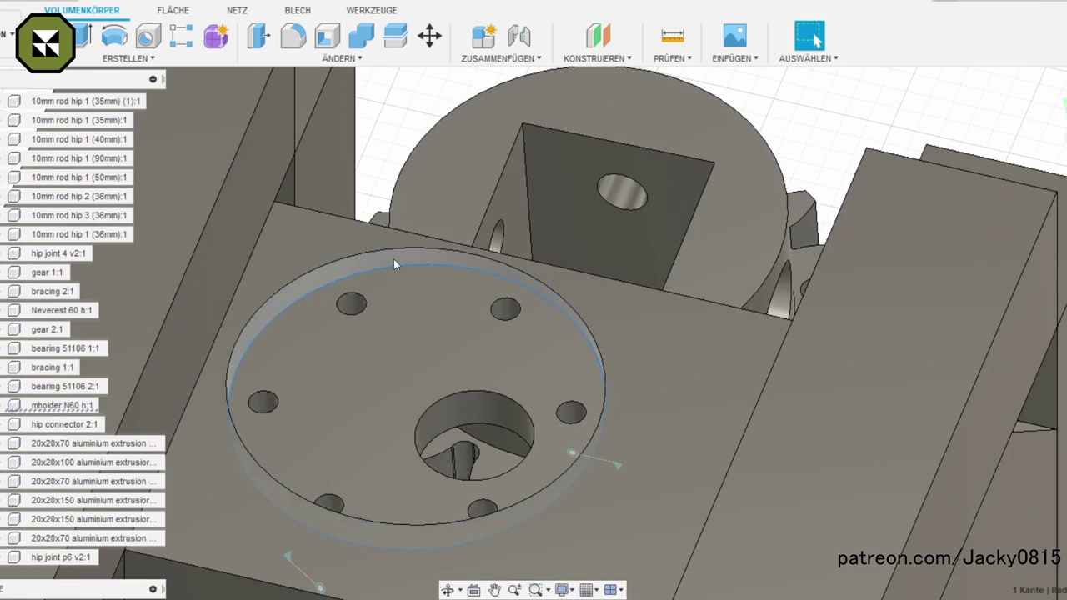
Step: Offset the circular recess face by 1 mm for clearance
left_click(395, 265)
key("q")
key("Return")
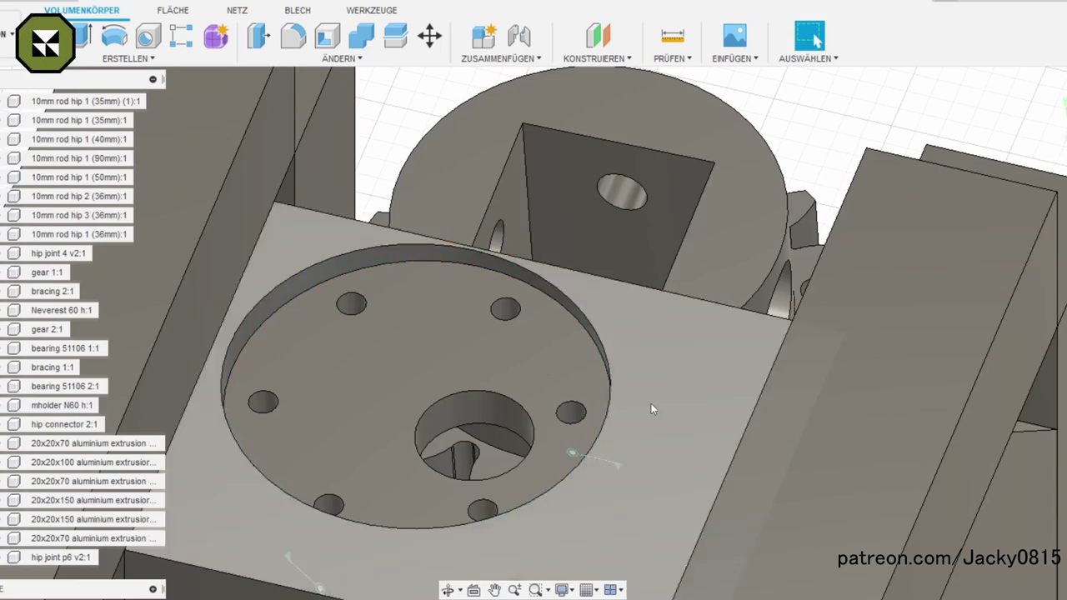
mouse_move(652, 404)
middle_mouse_down()
mouse_move(559, 335)
mouse_move(532, 412)
middle_mouse_up()
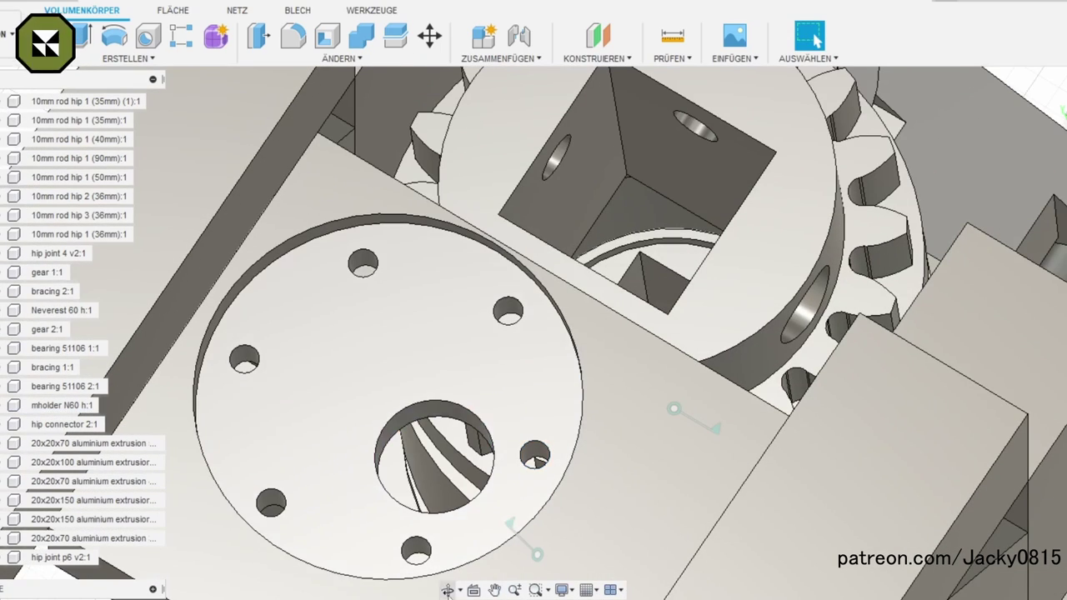
Step: Sketch a 5 mm by 10 mm strip along the plate edge and extrude it upward
key("o")
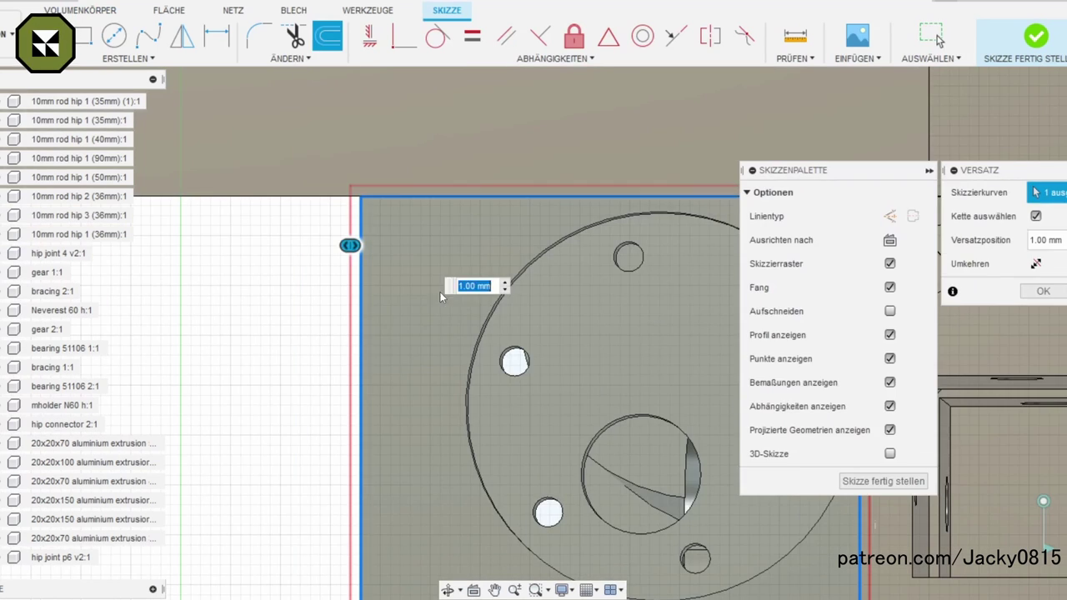
key("Escape")
type("5")
key("Return")
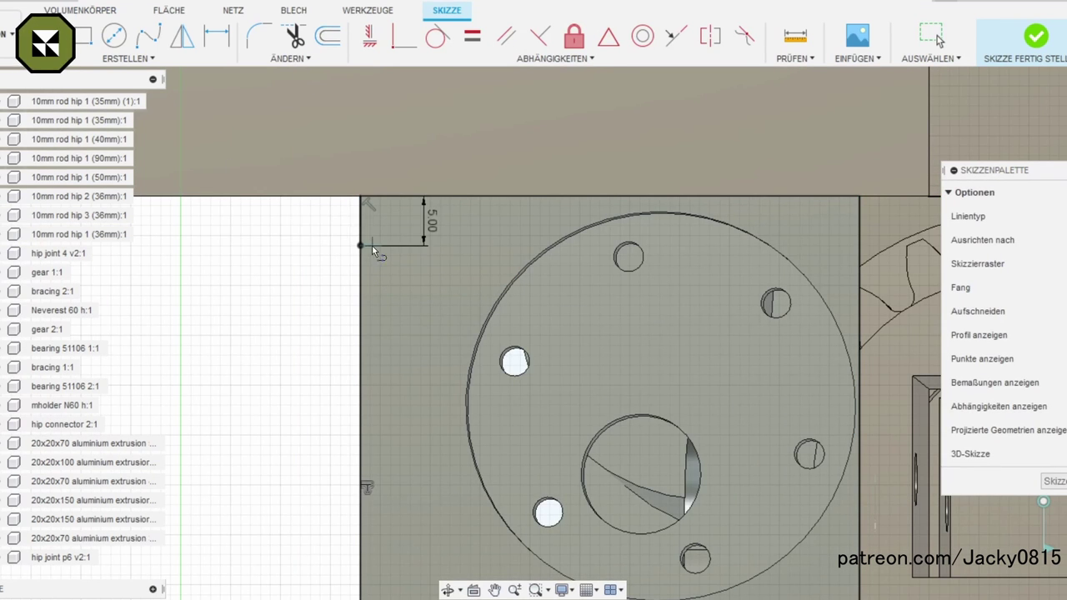
type("10")
key("Return")
middle_click_drag(491, 275, 408, 532)
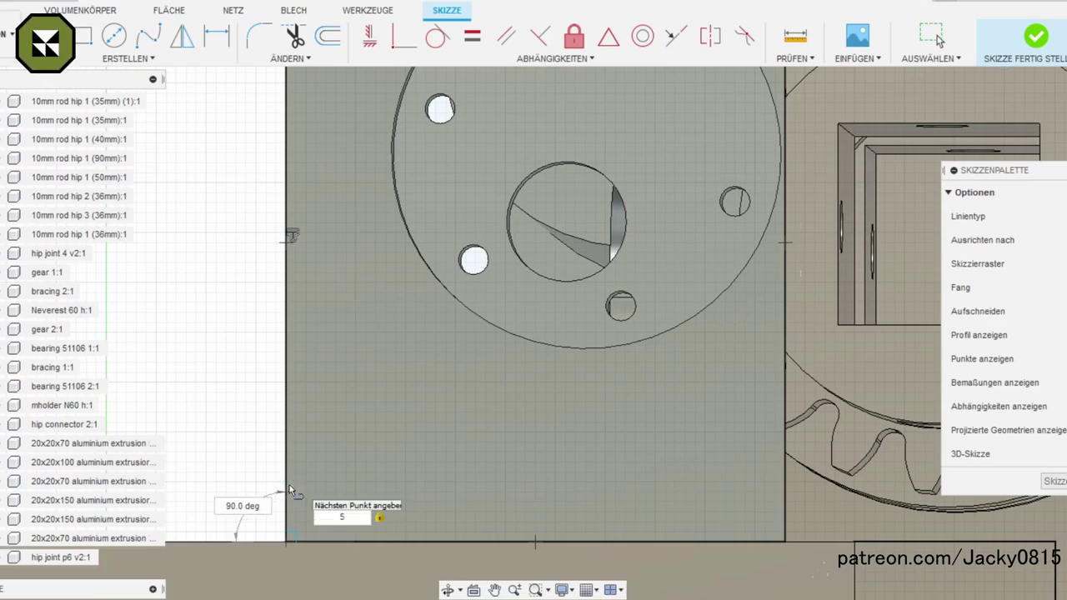
mouse_move(511, 415)
middle_mouse_down("shift")
mouse_move(527, 221)
mouse_move(455, 216)
mouse_move(485, 294)
middle_mouse_up("shift")
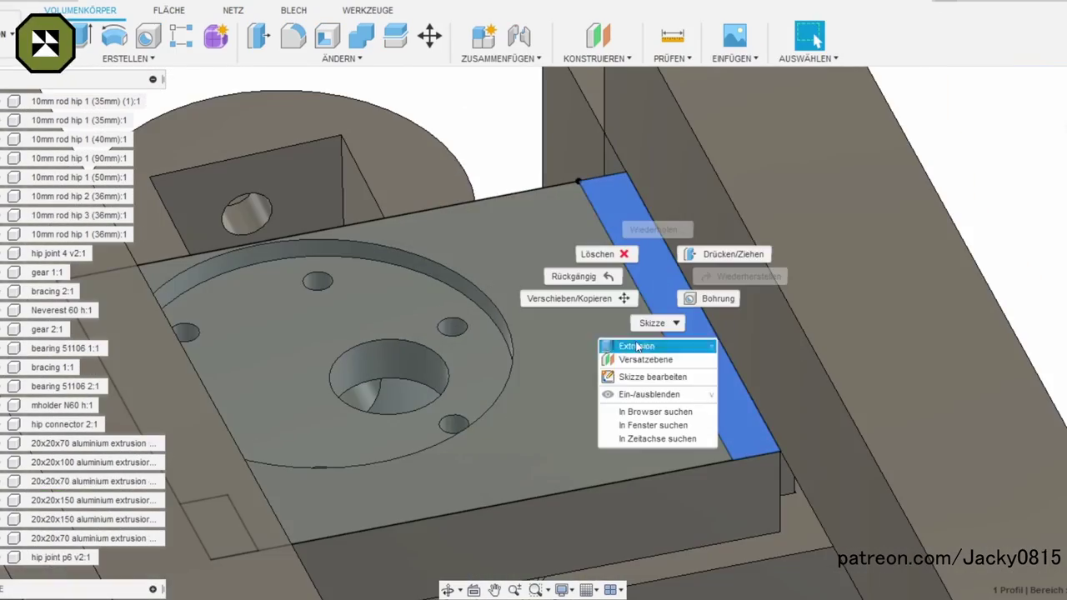
left_click(637, 346)
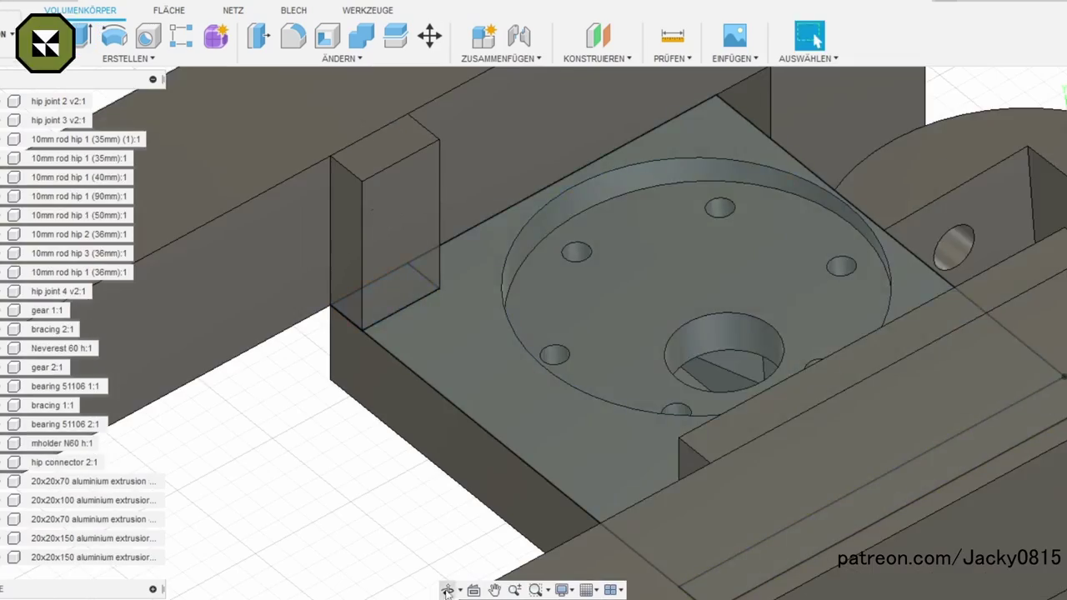
Step: Intersect Körper156 with the box tool body, keeping the mholder N60 h v2 body
left_click(448, 591)
left_click_drag(517, 400, 592, 324)
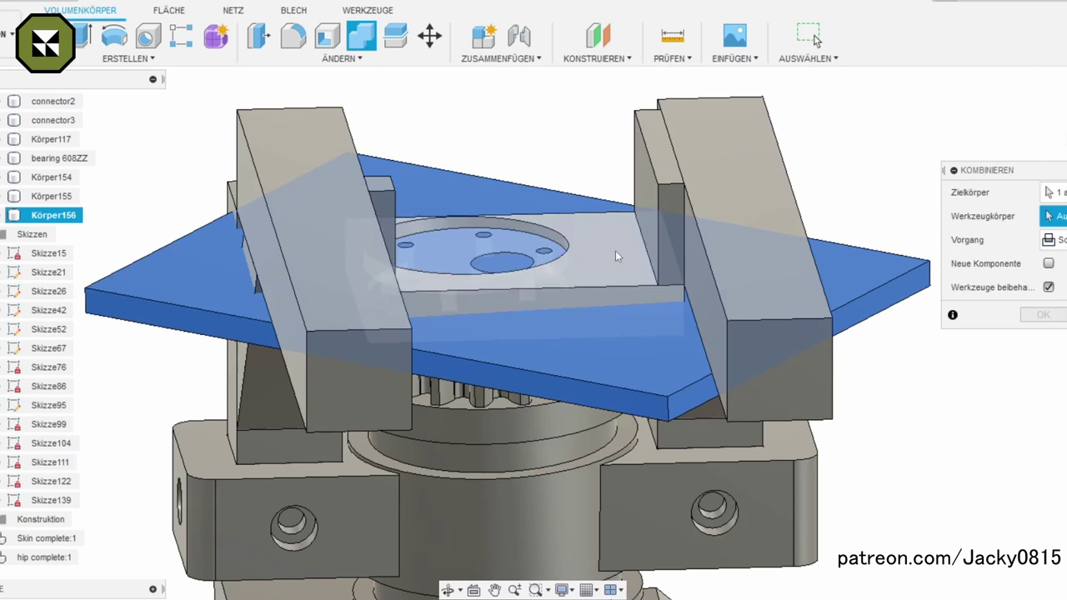
left_click(617, 256)
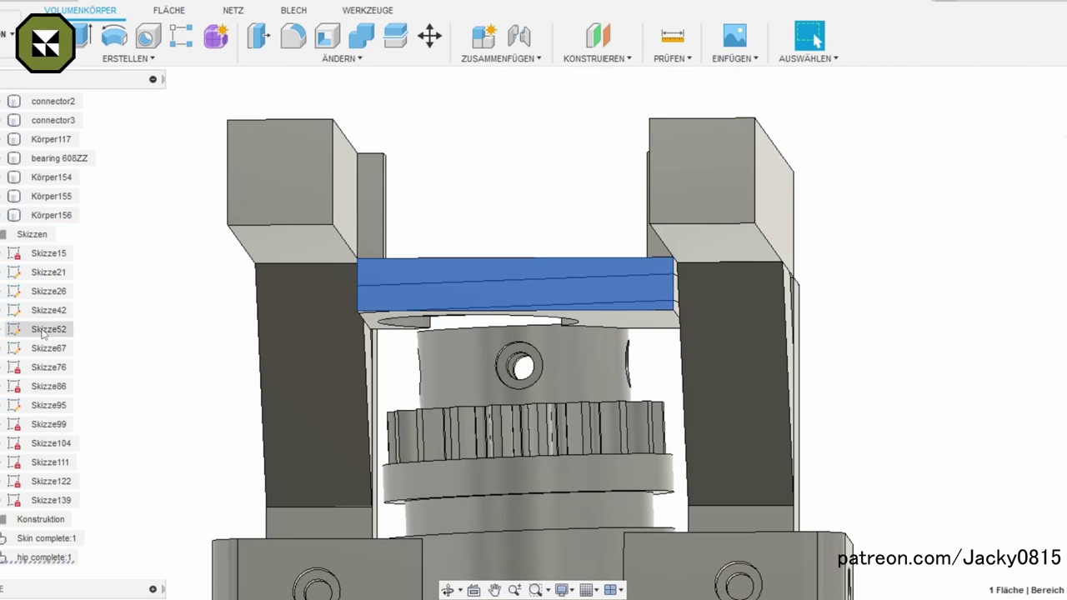
scroll(46, 376, "up", 5)
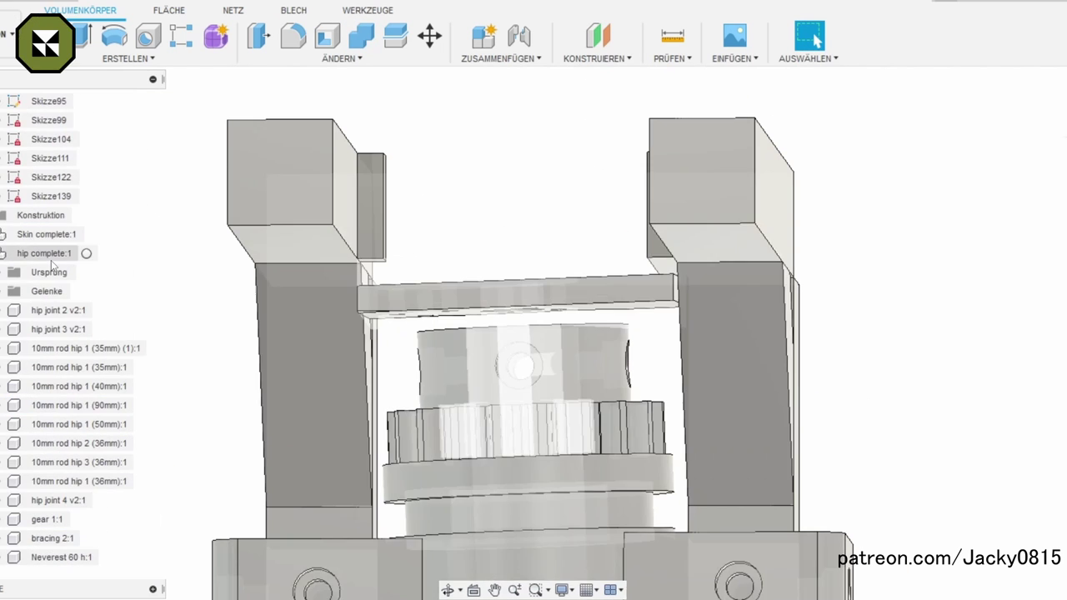
scroll(55, 250, "up", 5)
left_click(83, 218)
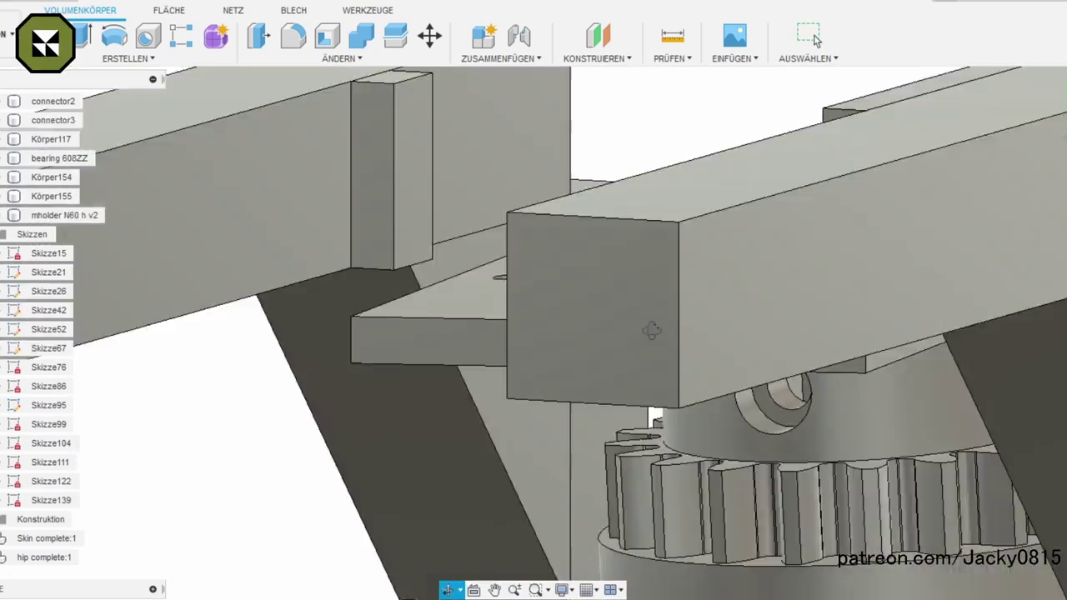
Step: Extrude the extra plate faces and join the bodies into mholder N60 h v2
right_click(817, 334)
left_click(887, 336)
mouse_move(845, 375)
middle_mouse_down("shift")
mouse_move(730, 389)
mouse_move(366, 281)
middle_mouse_up("shift")
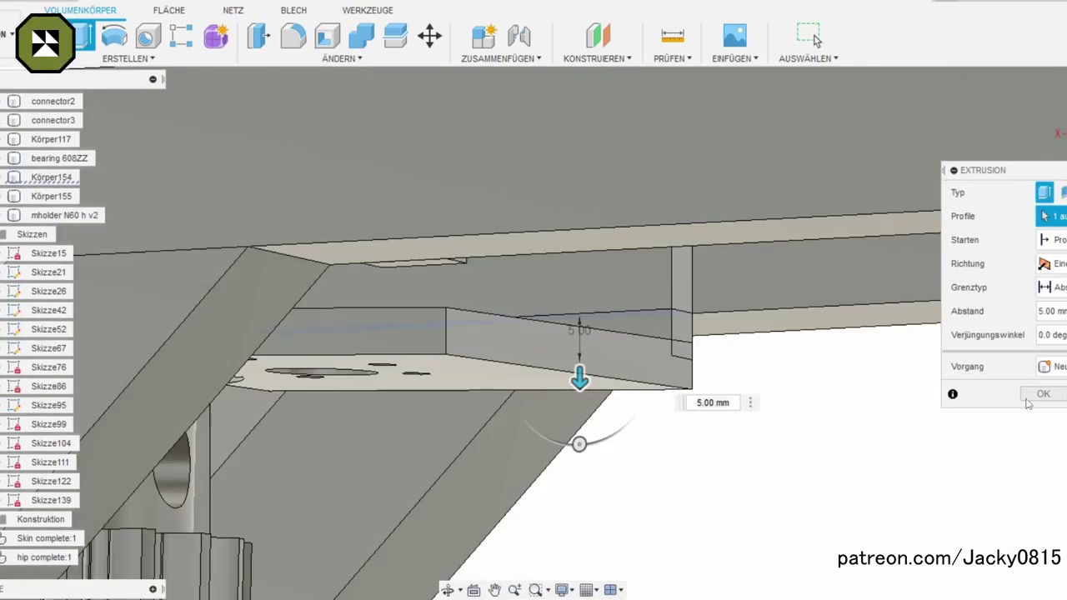
key("Return")
left_click(367, 281)
key("e")
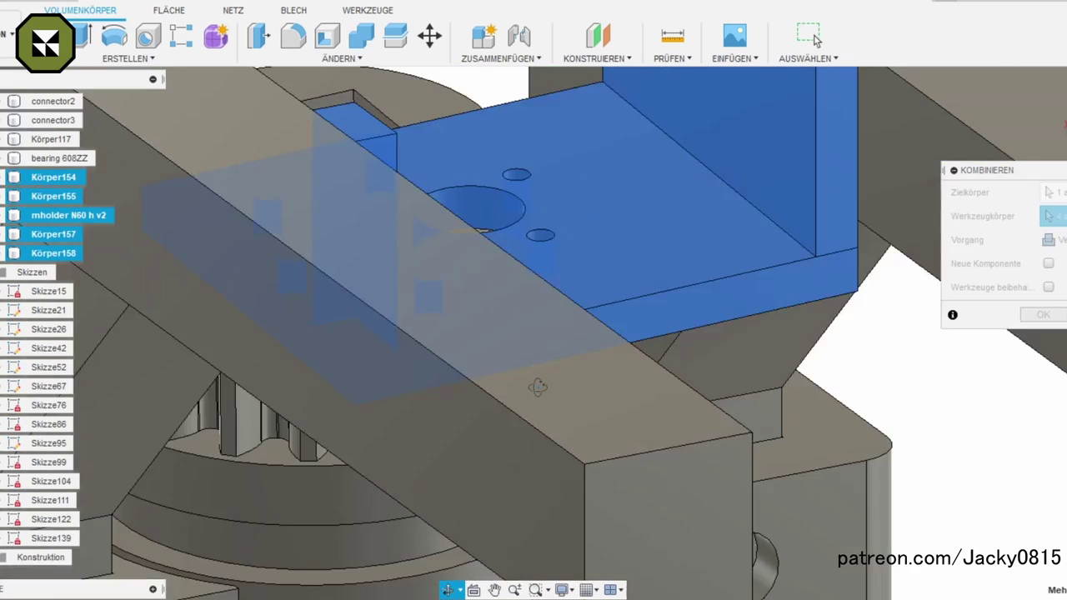
key("Return")
Step: Round the holder's inner corners with 5 mm fillets
middle_click_drag(830, 261, 437, 251, "shift")
type("f5")
key("Return")
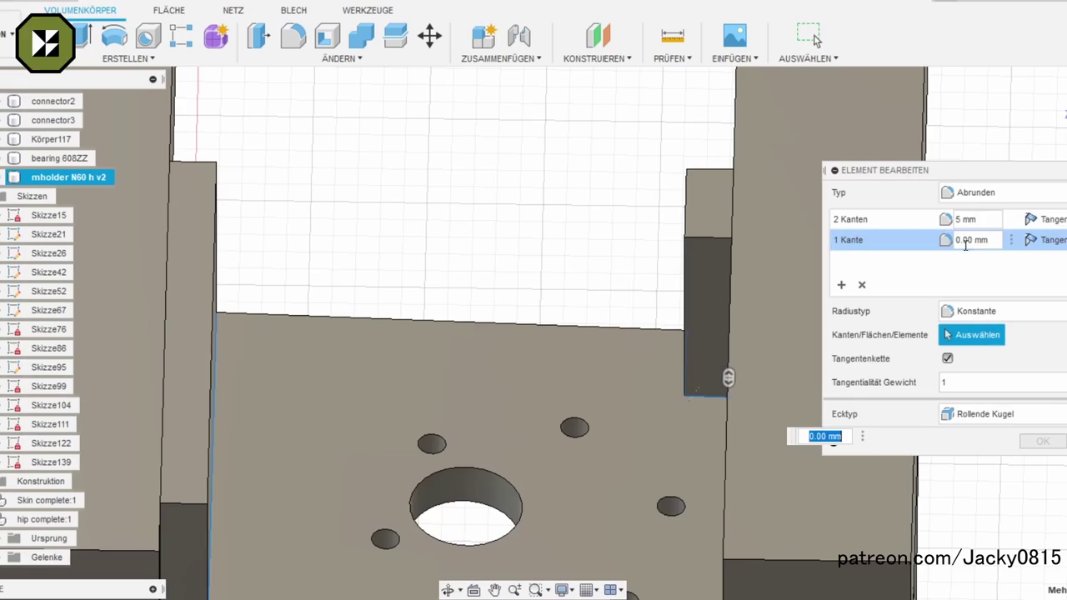
type("5")
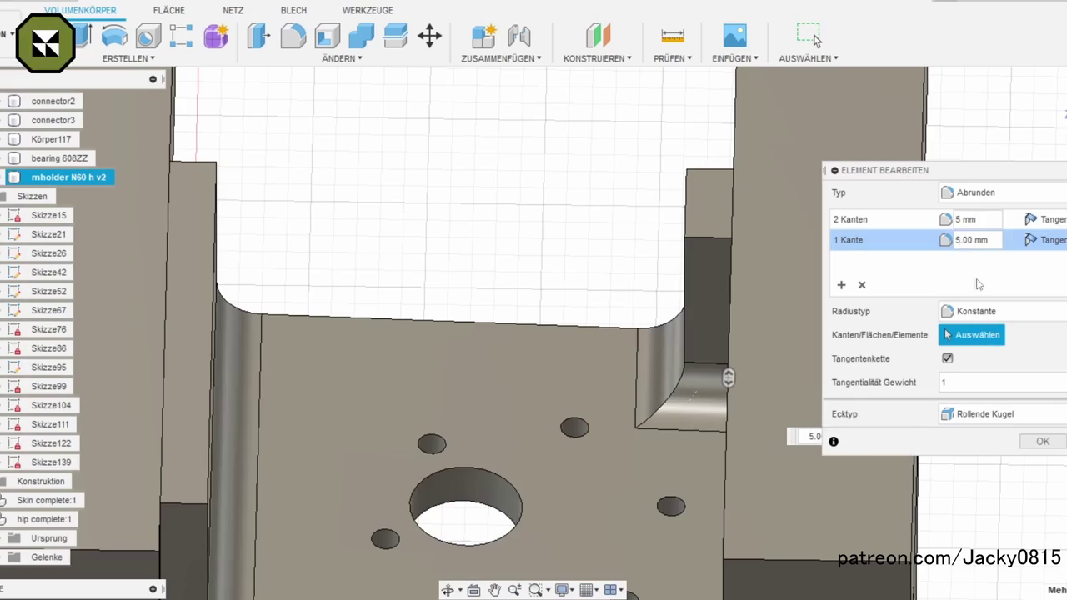
key("Return")
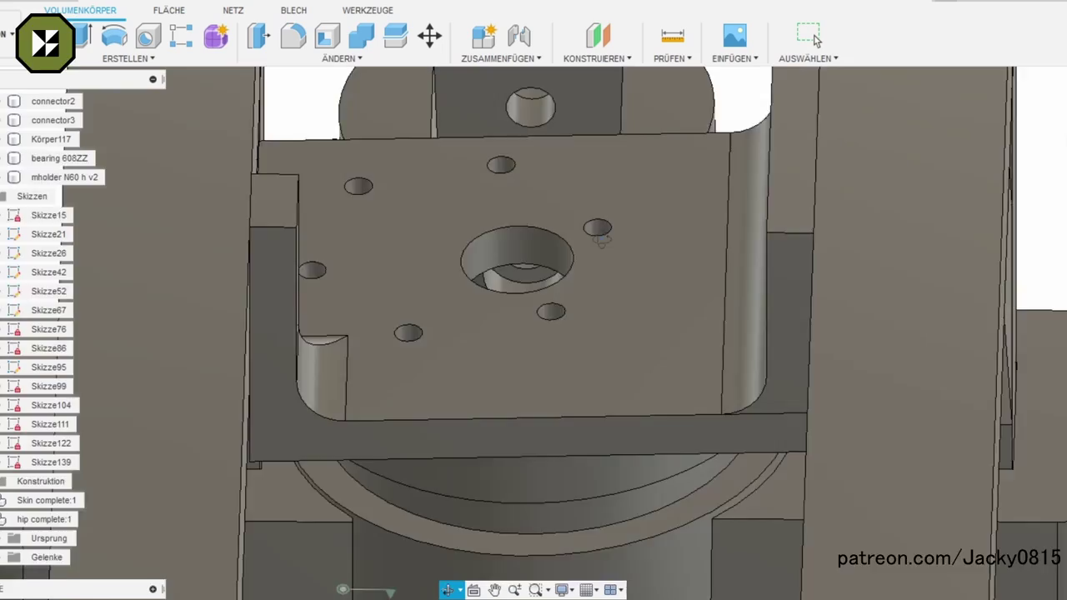
middle_click_drag(601, 240, 474, 333, "shift")
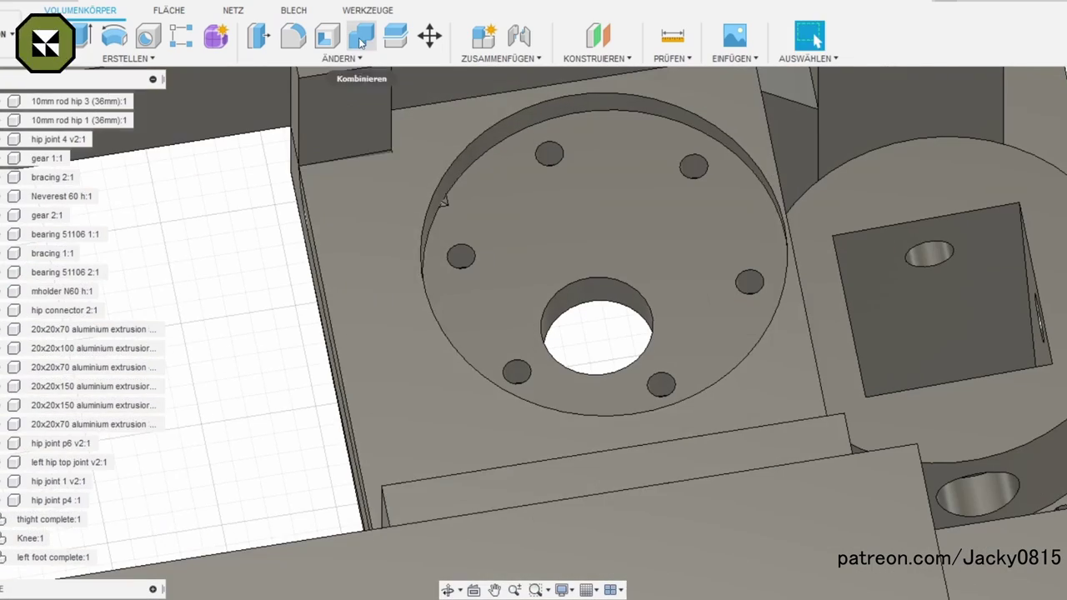
Step: Cut a 39.047 mm diameter cylinder 11 mm deep into the round outline
left_click(503, 118)
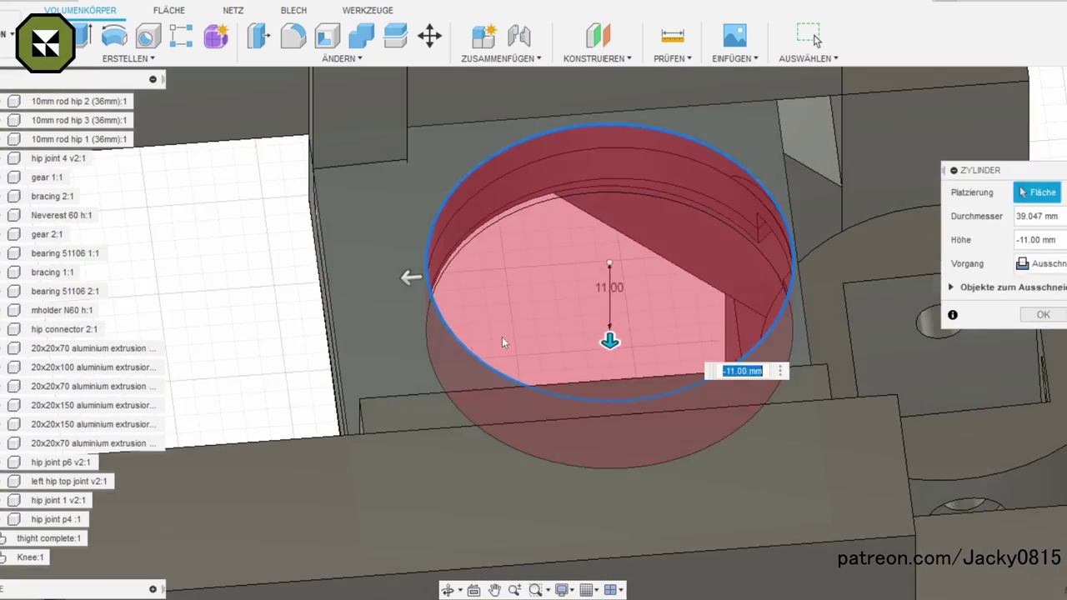
key("Return")
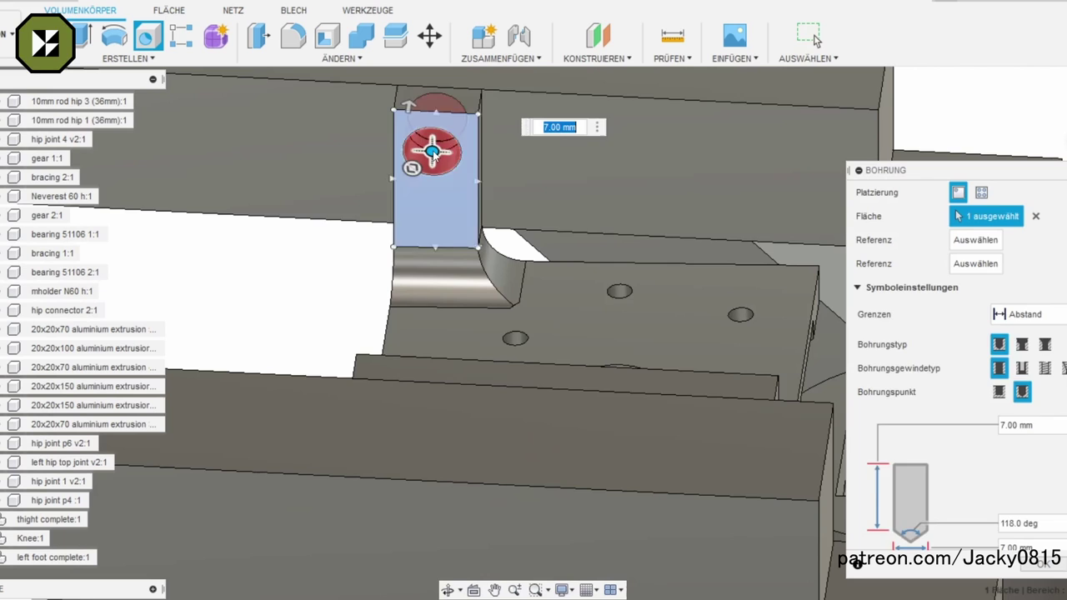
Step: Place the first flange hole 10 mm and 5 mm from the flange edges
left_click(435, 111)
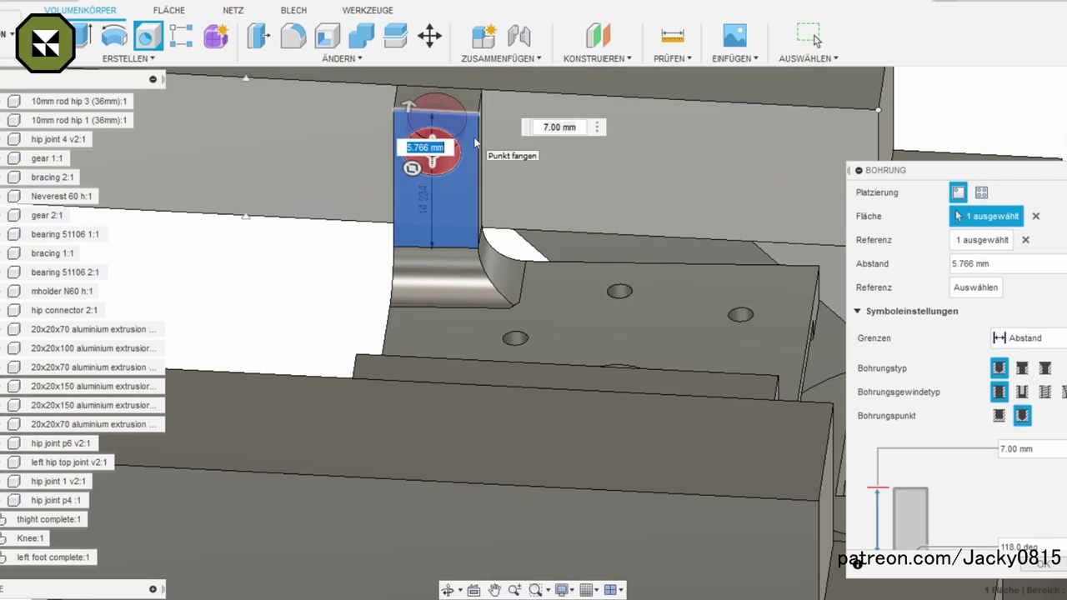
left_click(395, 144)
type("10")
key("Tab")
type("5")
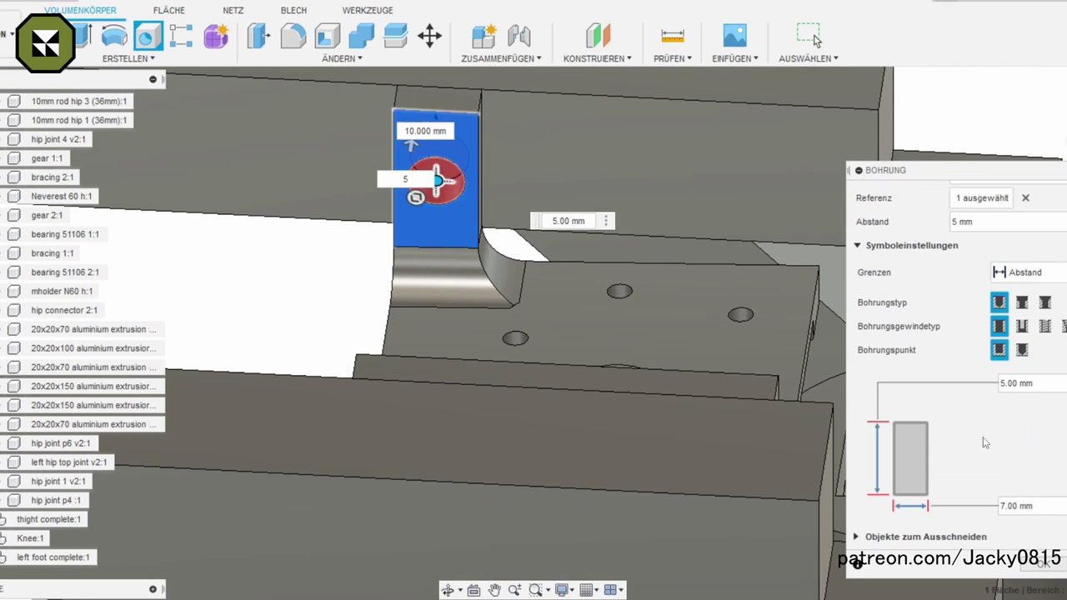
left_click(1034, 566)
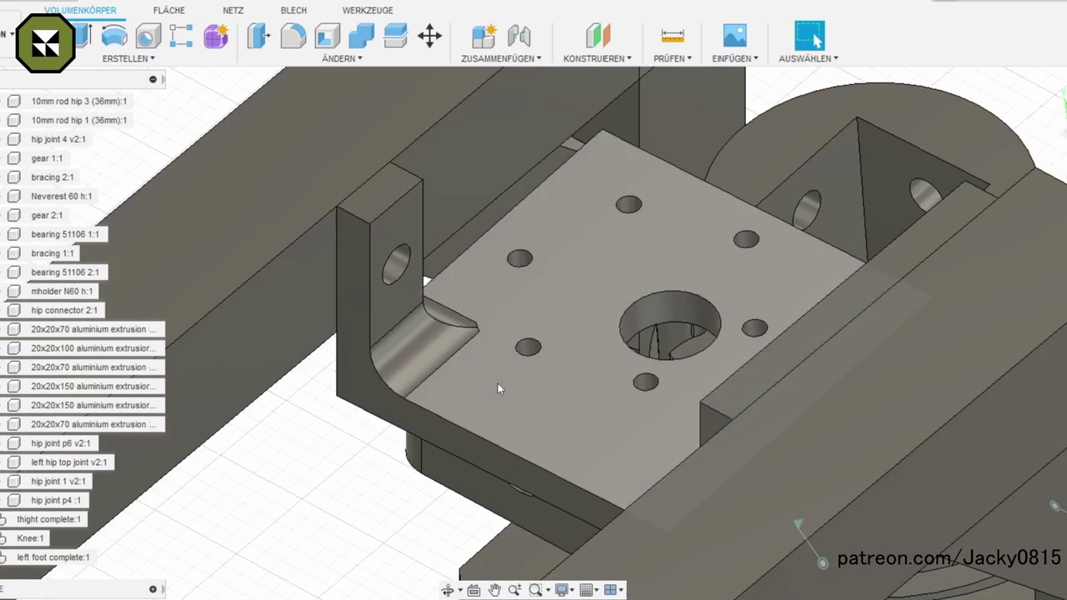
Step: Add a second hole on the other flange face and reopen it for editing
key("h")
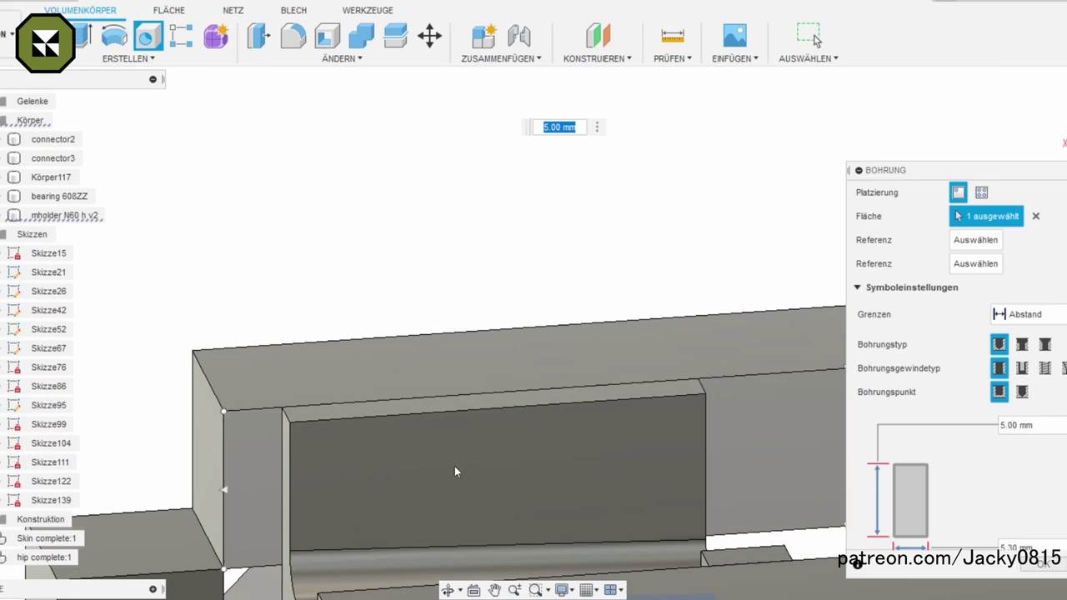
right_click(455, 466)
left_click(440, 473)
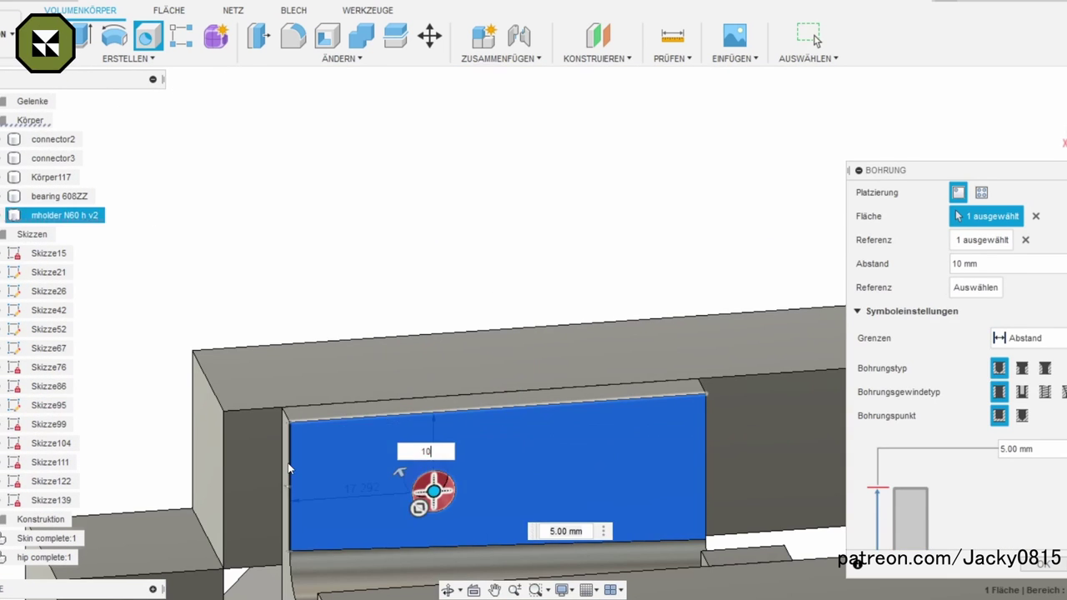
key("Return")
right_click(592, 472)
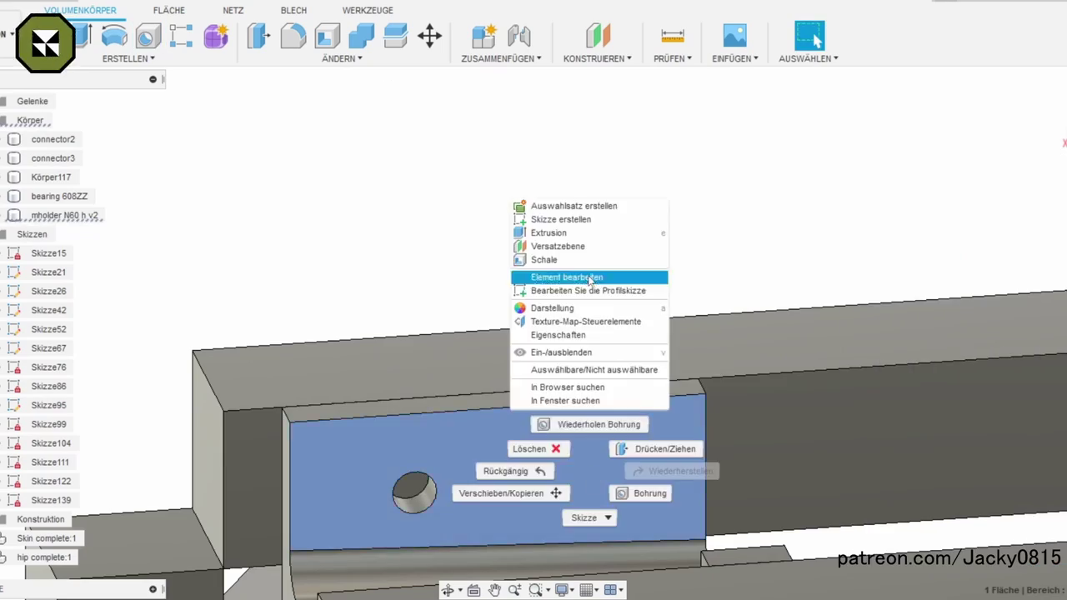
left_click(590, 278)
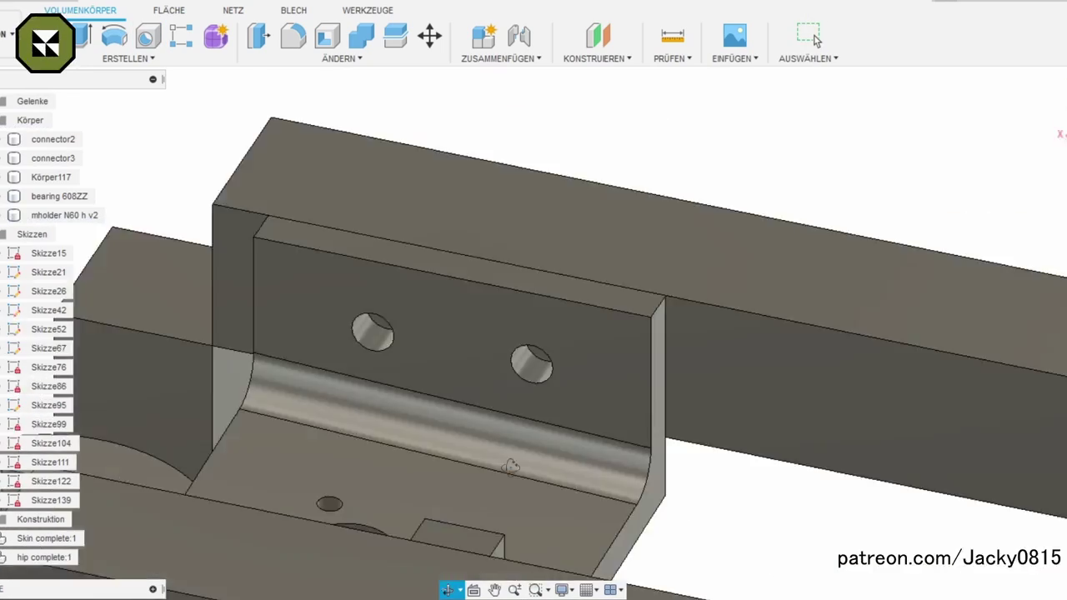
mouse_move(511, 467)
middle_mouse_down("shift")
mouse_move(536, 469)
mouse_move(589, 413)
mouse_move(451, 505)
middle_mouse_up("shift")
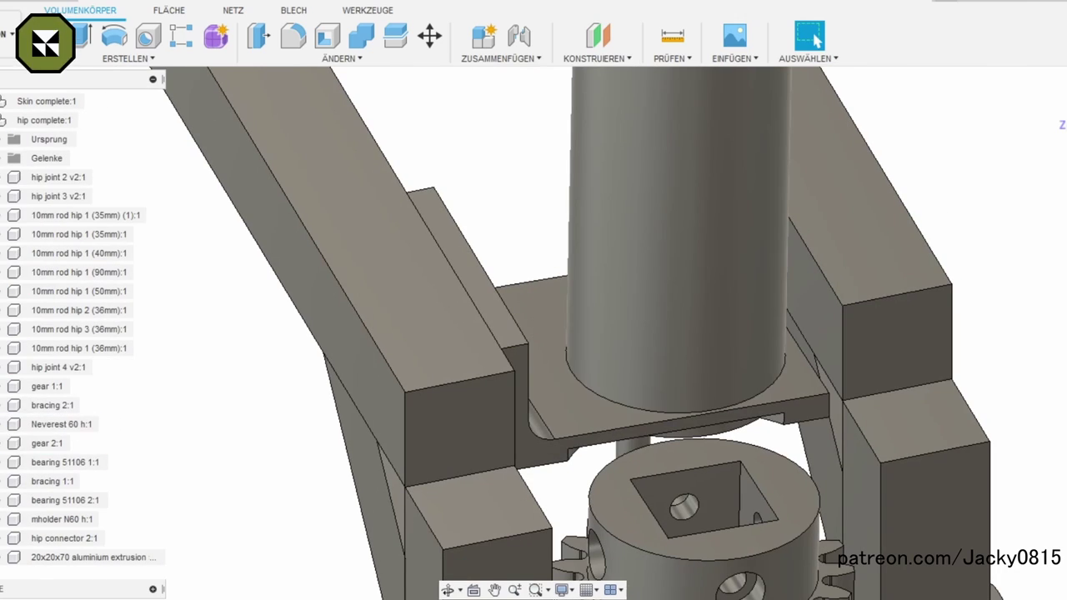
Step: Orbit around the frame and gear, then select the mholder N60 h part
mouse_move(494, 254)
middle_mouse_down("shift")
mouse_move(602, 386)
mouse_move(500, 417)
middle_mouse_up("shift")
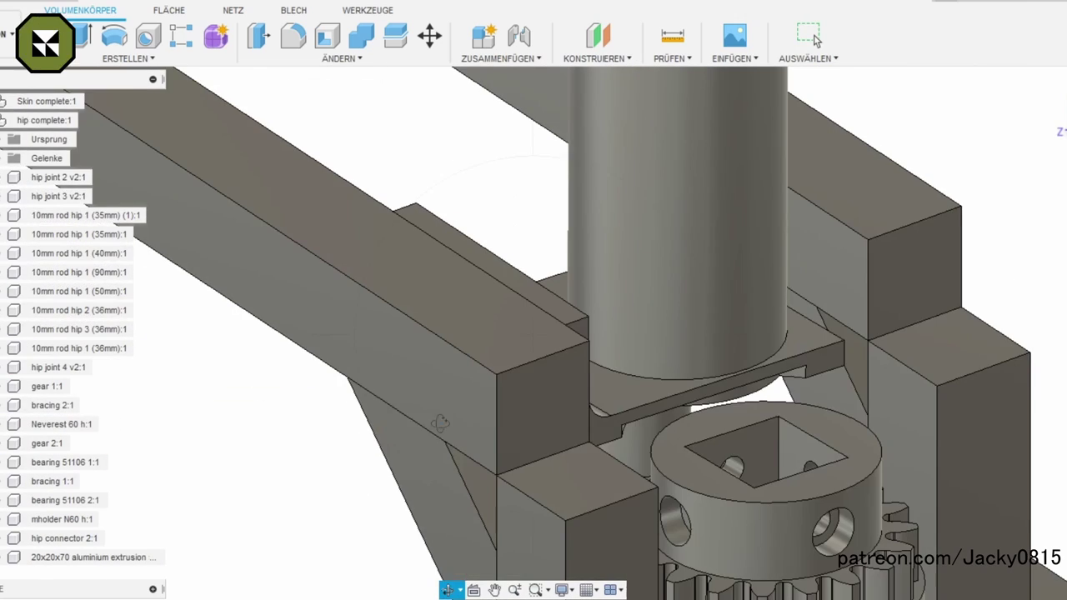
scroll(101, 401, "down", 3)
middle_click_drag(326, 405, 108, 424, "shift")
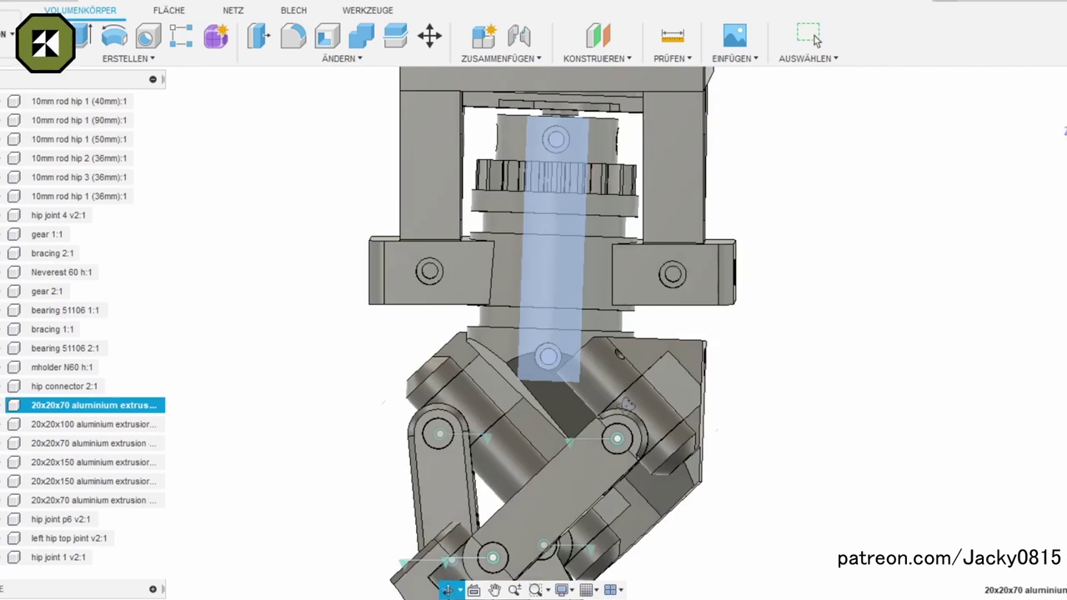
mouse_move(481, 592)
middle_mouse_down("shift")
mouse_move(774, 423)
mouse_move(30, 230)
middle_mouse_up("shift")
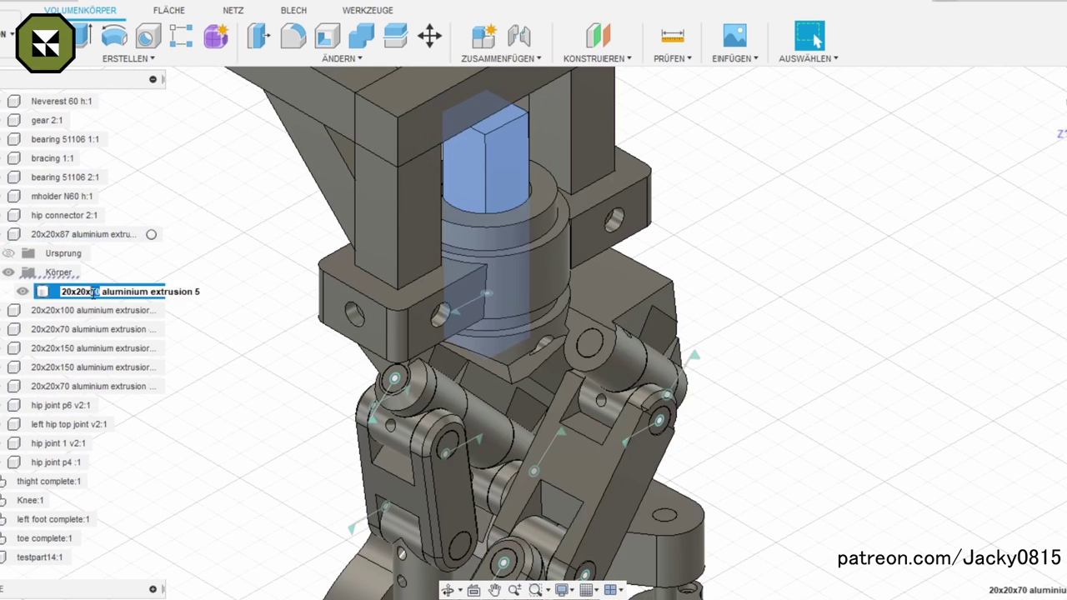
middle_click_drag(434, 581, 63, 234, "shift")
left_click(62, 234)
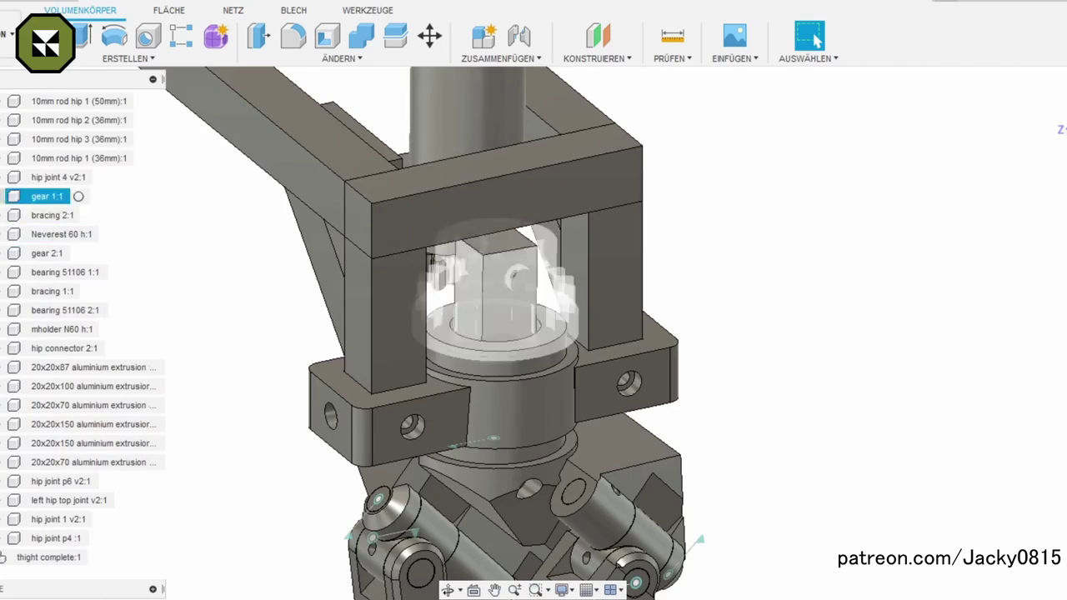
Step: Round the long side flange's corner edge with a 20 mm fillet
mouse_move(431, 258)
middle_mouse_down("shift")
mouse_move(710, 273)
mouse_move(421, 406)
middle_mouse_up("shift")
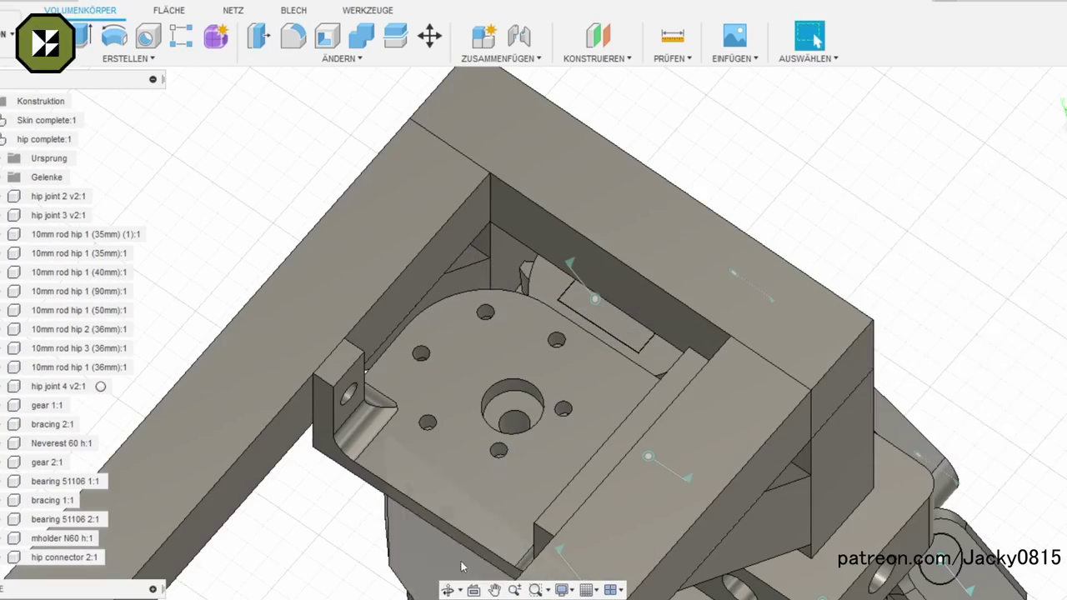
left_click(447, 590)
left_click_drag(501, 376, 647, 321)
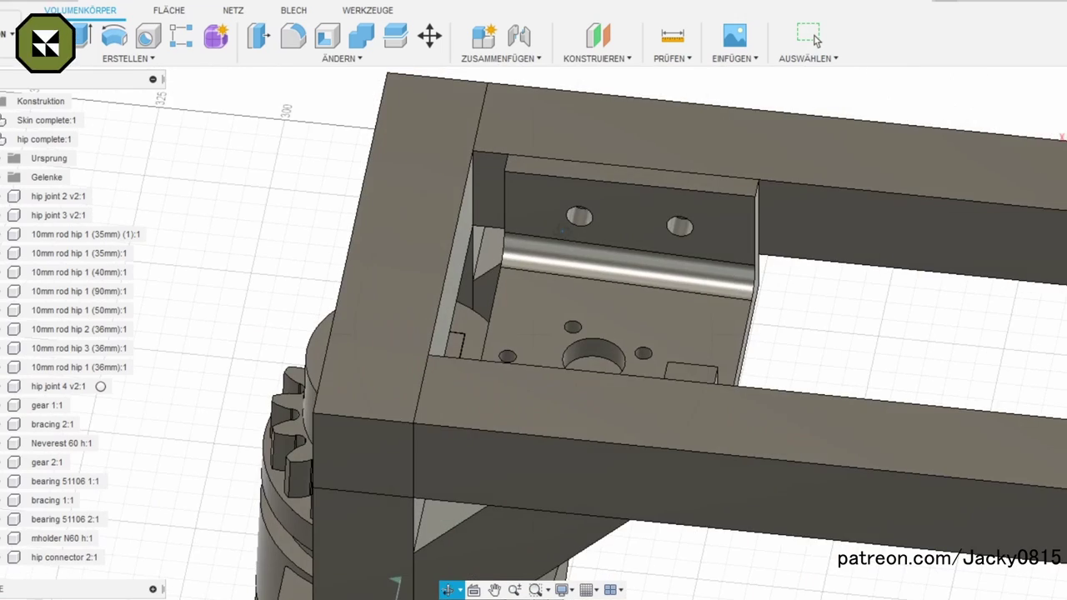
left_click(480, 242)
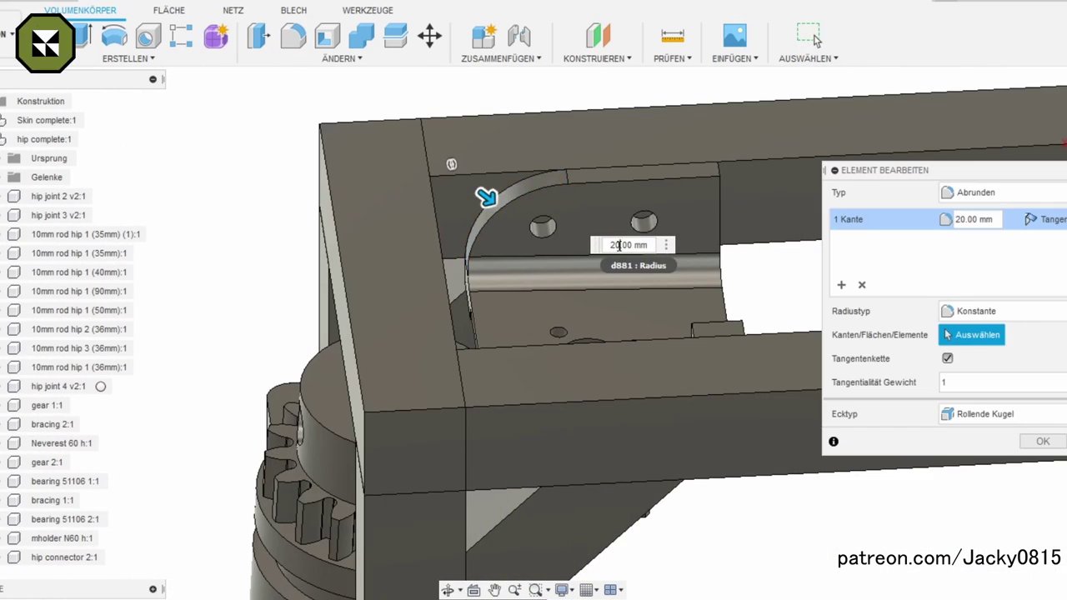
key("Return")
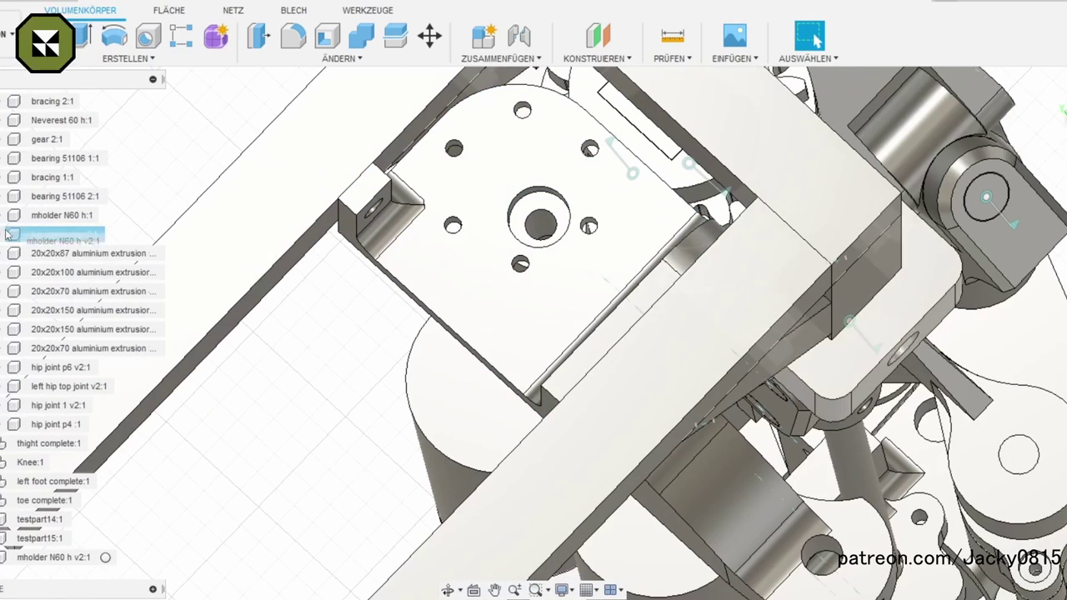
Step: Bring up move options for the mholder N60 h v2 part, then cancel them
right_click(50, 557)
key("m")
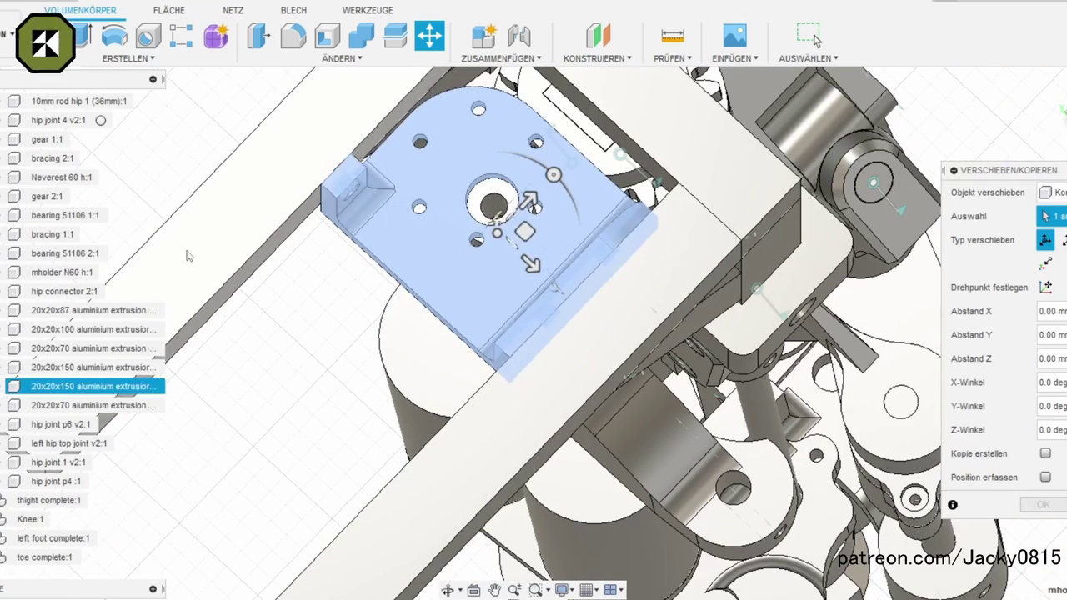
right_click(42, 557)
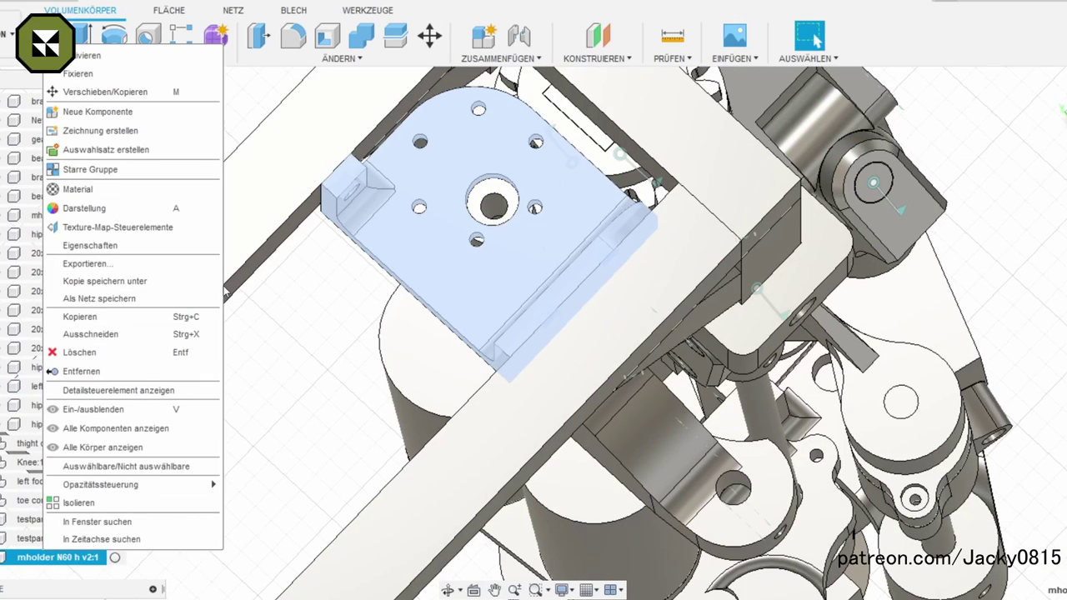
left_click(254, 330)
scroll(255, 331, "up", 2)
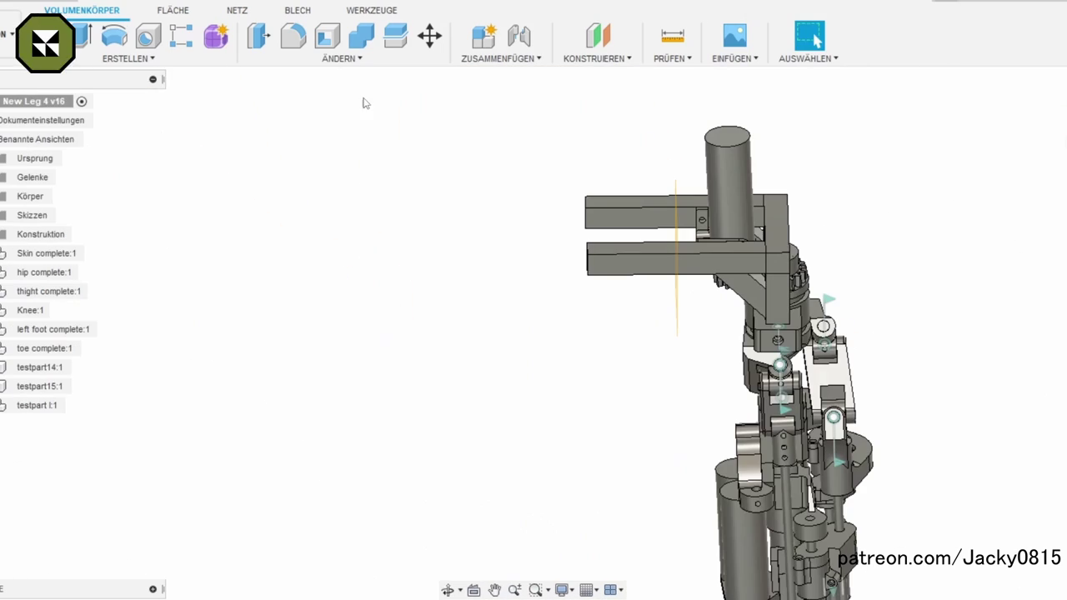
Step: Mirror the hip assembly parts across the mirror plane to create the second leg
left_click(727, 222)
scroll(727, 222, "up", 5)
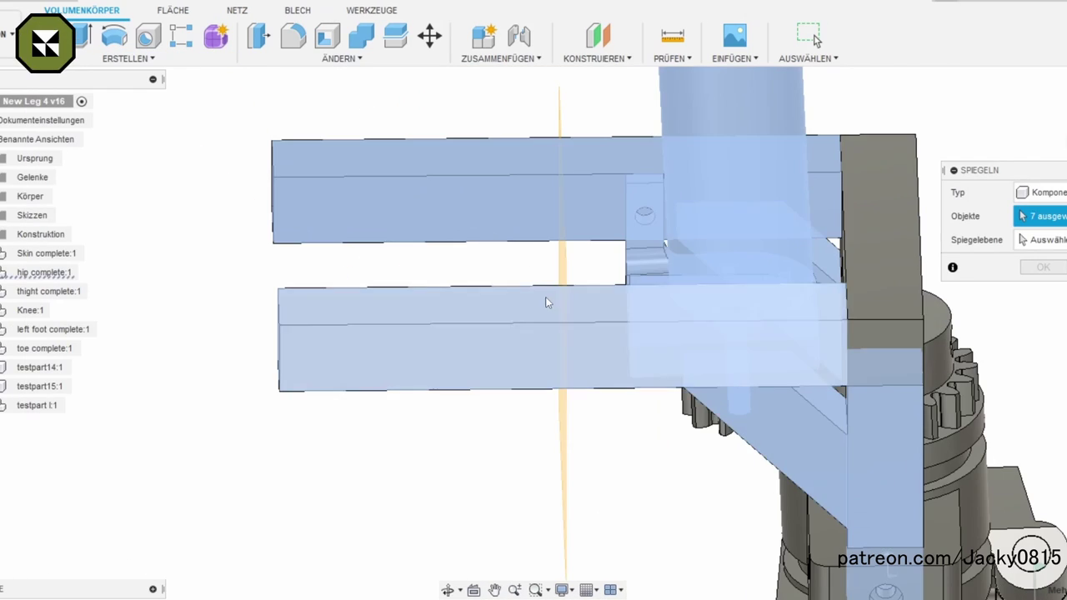
middle_click_drag(450, 554, 735, 425, "shift")
left_click(734, 425)
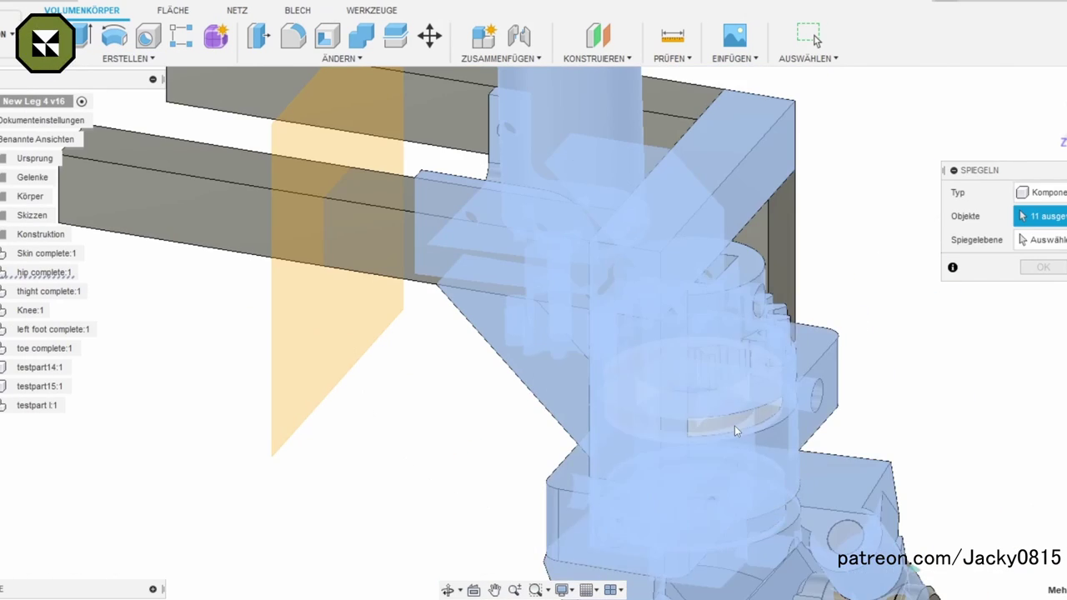
scroll(679, 373, "up", 3)
scroll(704, 381, "down", 5)
mouse_move(703, 381)
middle_mouse_down("shift")
mouse_move(442, 380)
mouse_move(941, 265)
middle_mouse_up("shift")
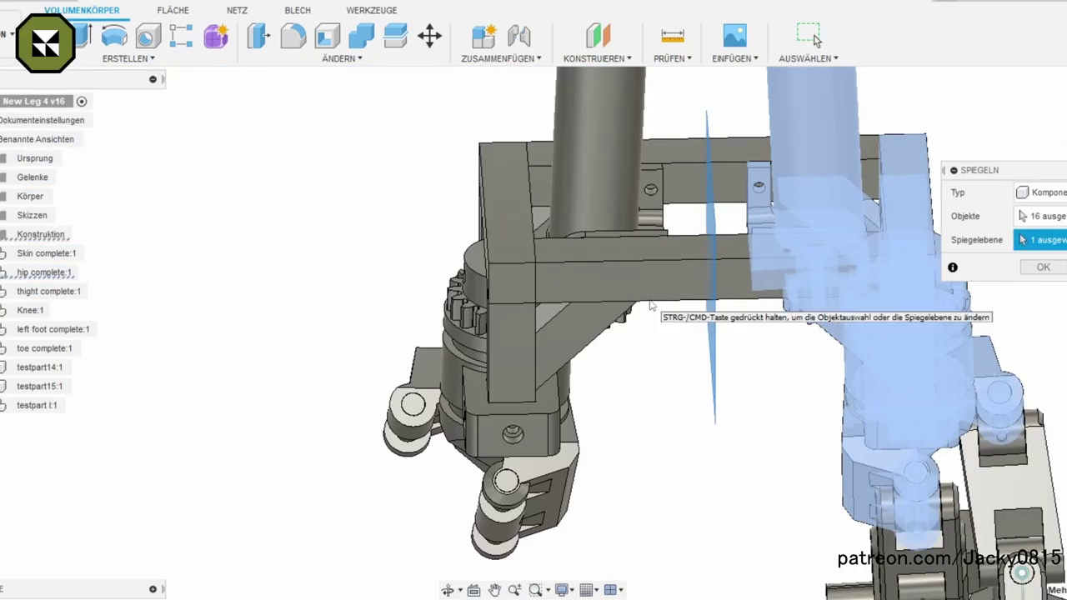
key("Return")
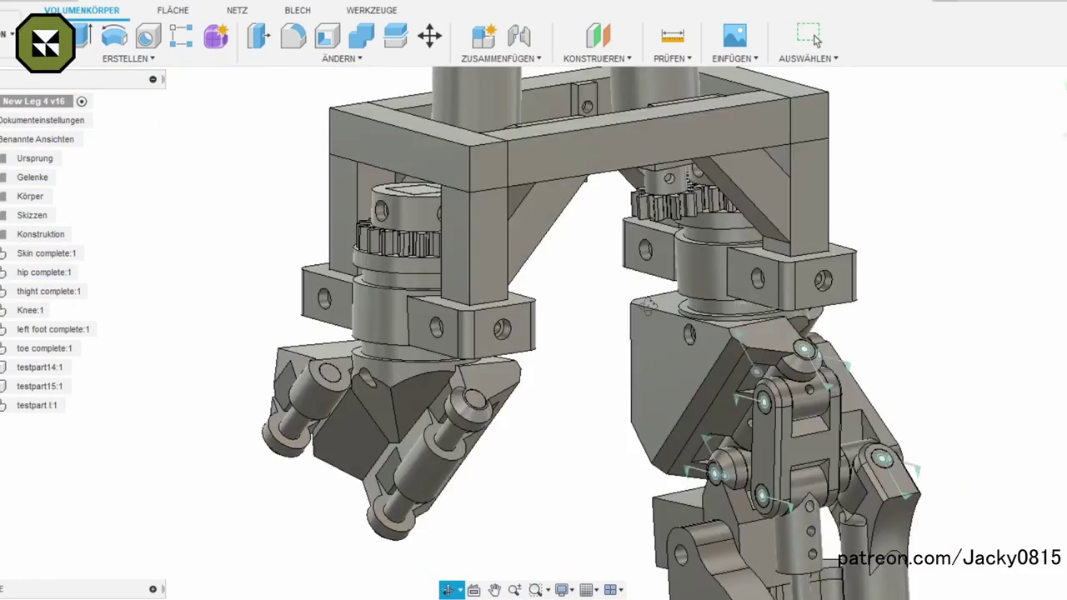
Step: Expand Skin complete and toggle the skin mesh visibility around the hip
middle_click_drag(755, 321, 100, 273, "shift")
left_click(3, 253)
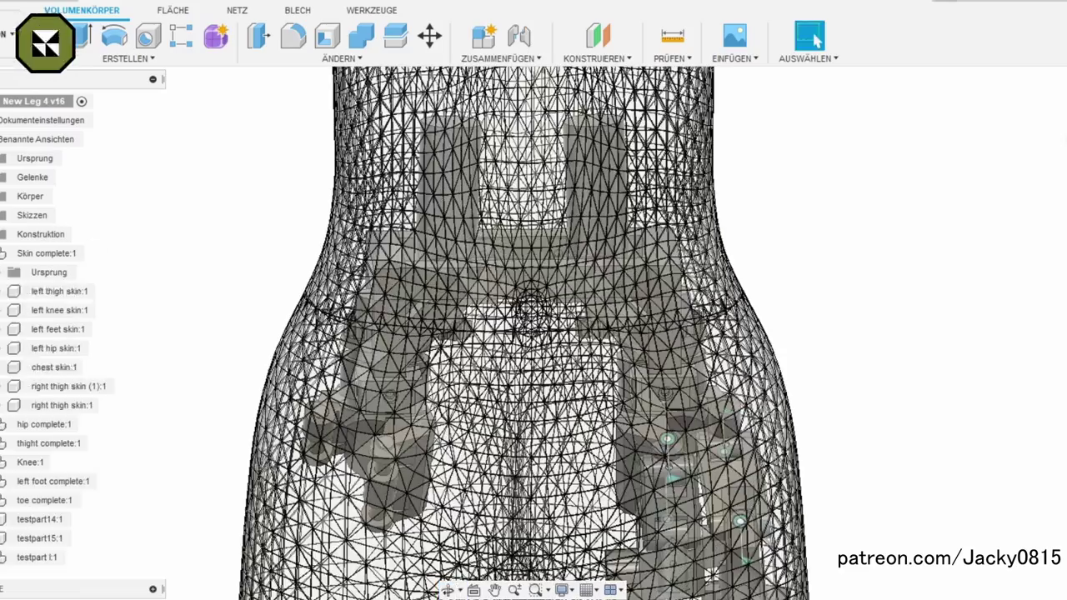
key("v")
middle_click_drag(838, 293, 834, 250, "shift")
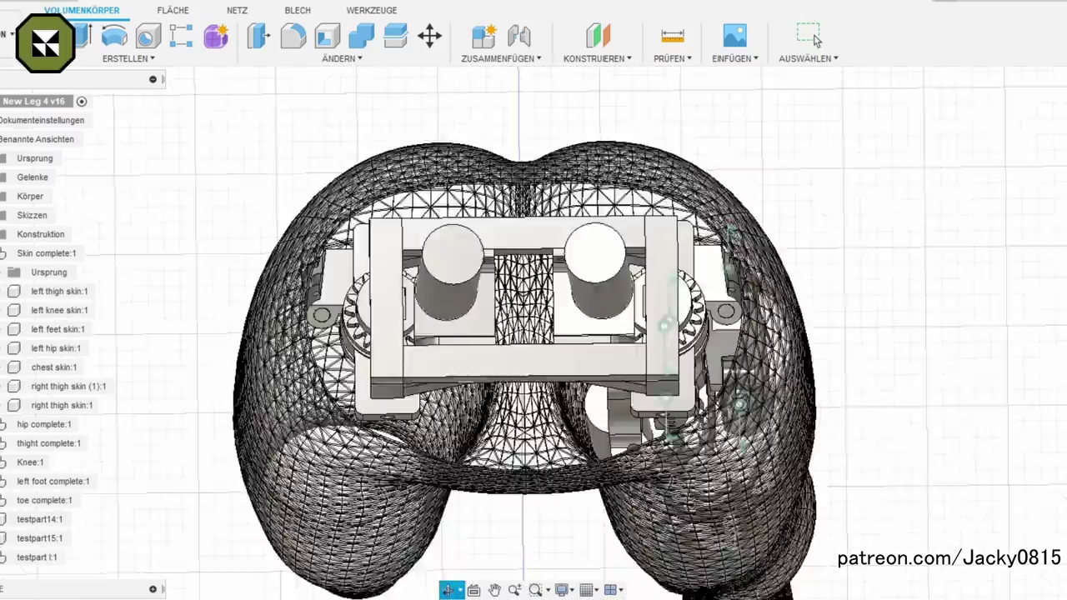